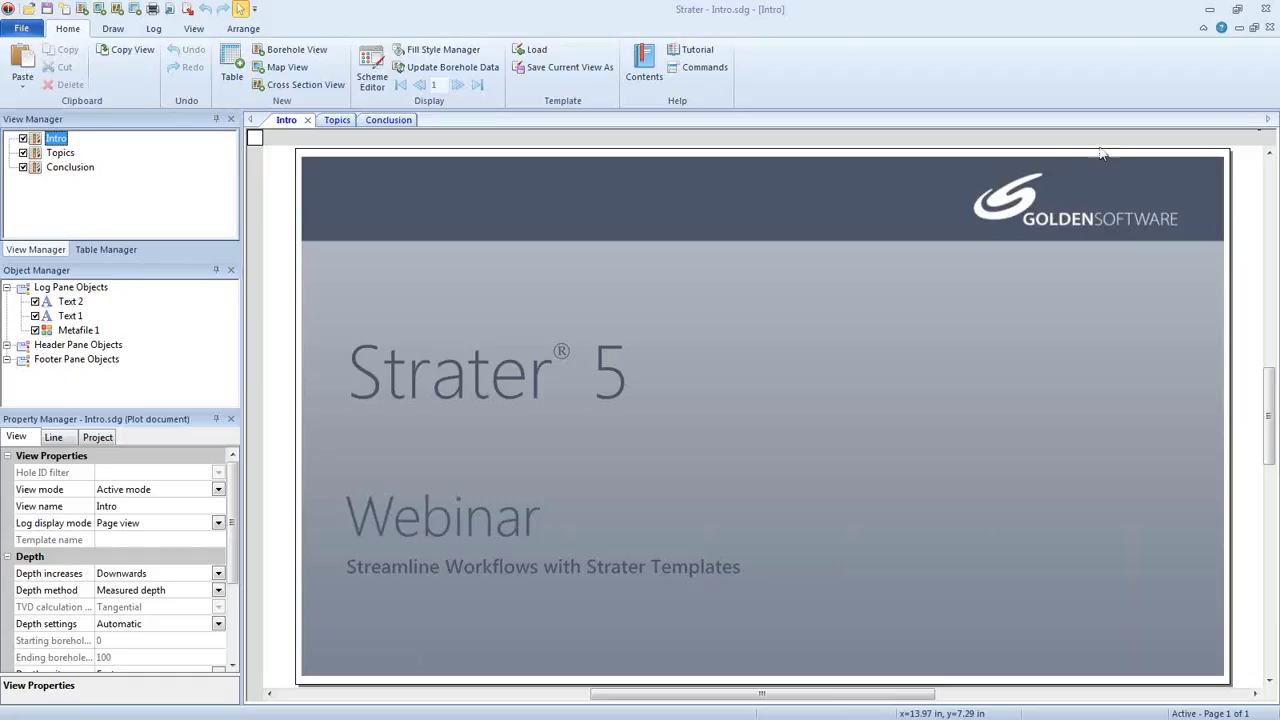
- Display the Topics view of the Intro project and fit its pane to the window
click(340, 121)
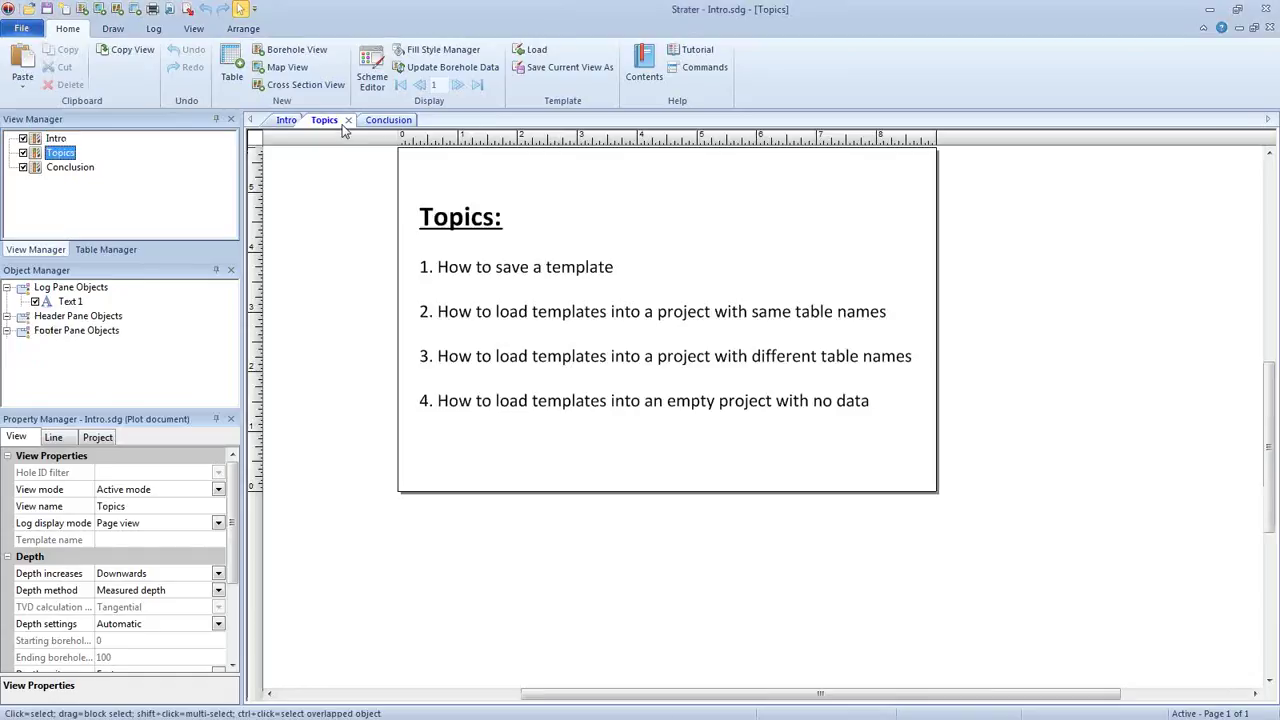
click(194, 28)
click(98, 49)
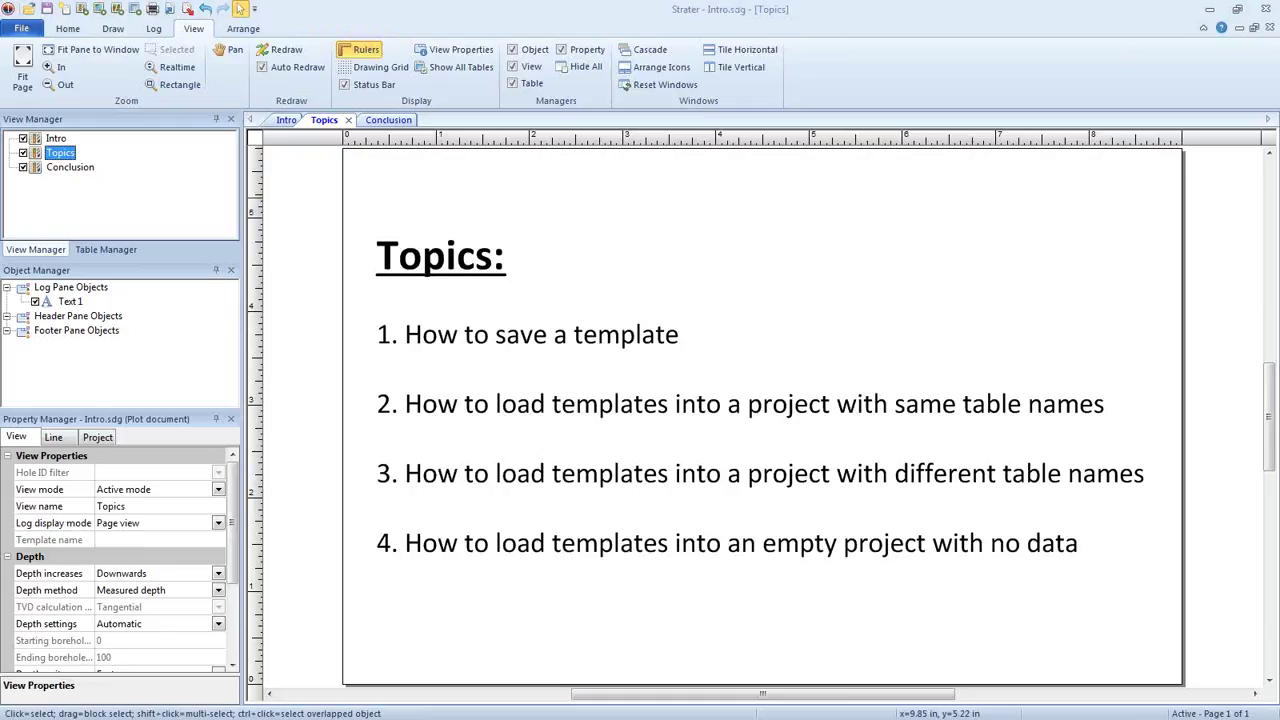
- Minimize the Intro project and open Cross Section.sdg from the ST5 Samples folder in a separate Strater window
click(1210, 10)
double_click(1224, 37)
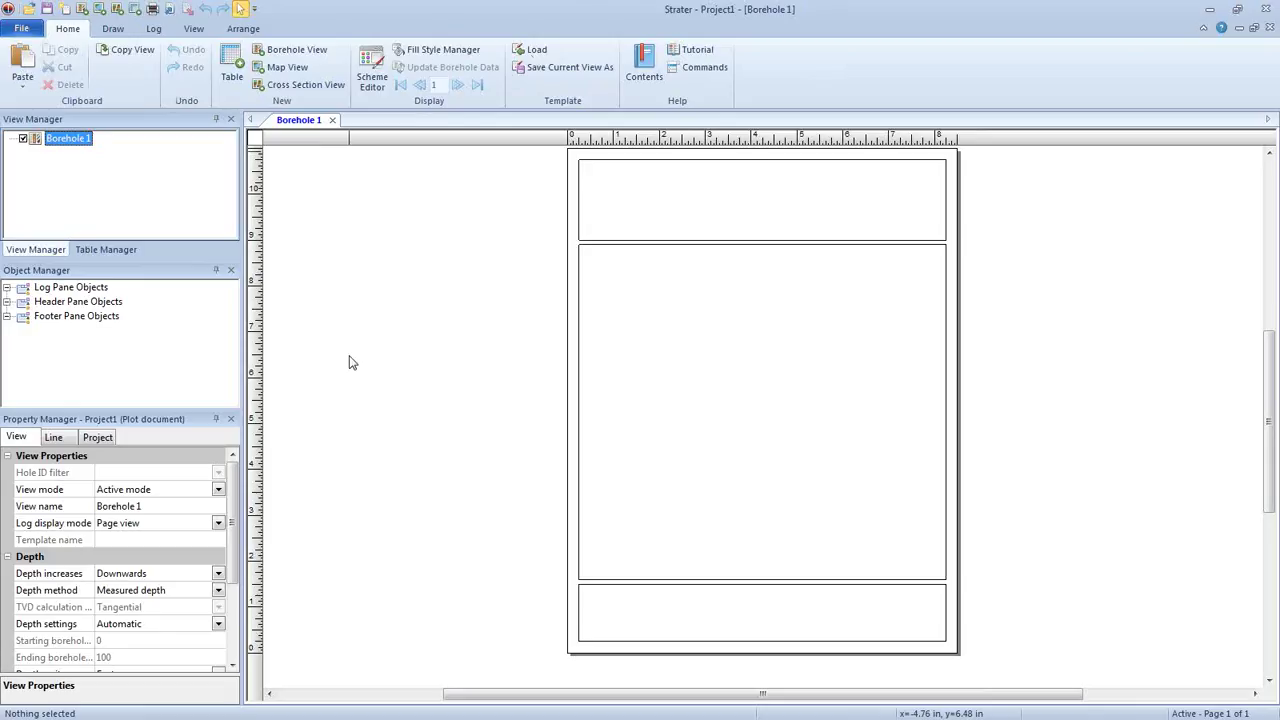
click(28, 28)
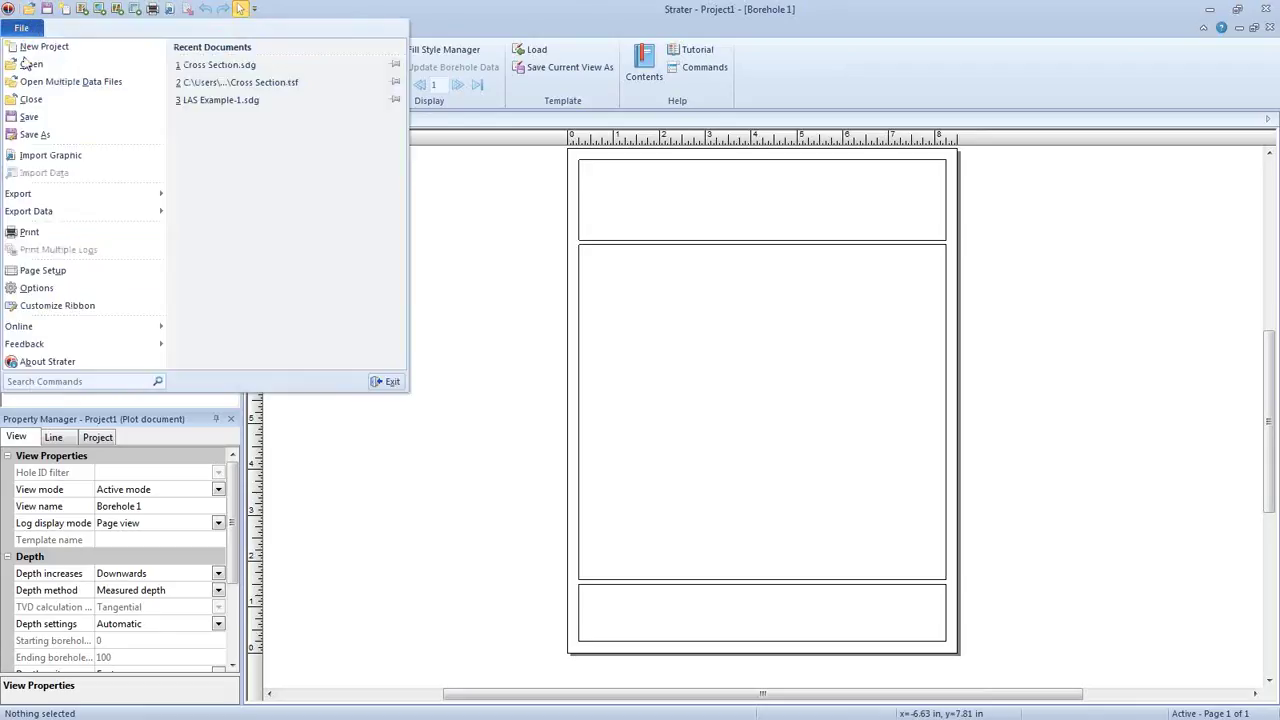
click(30, 64)
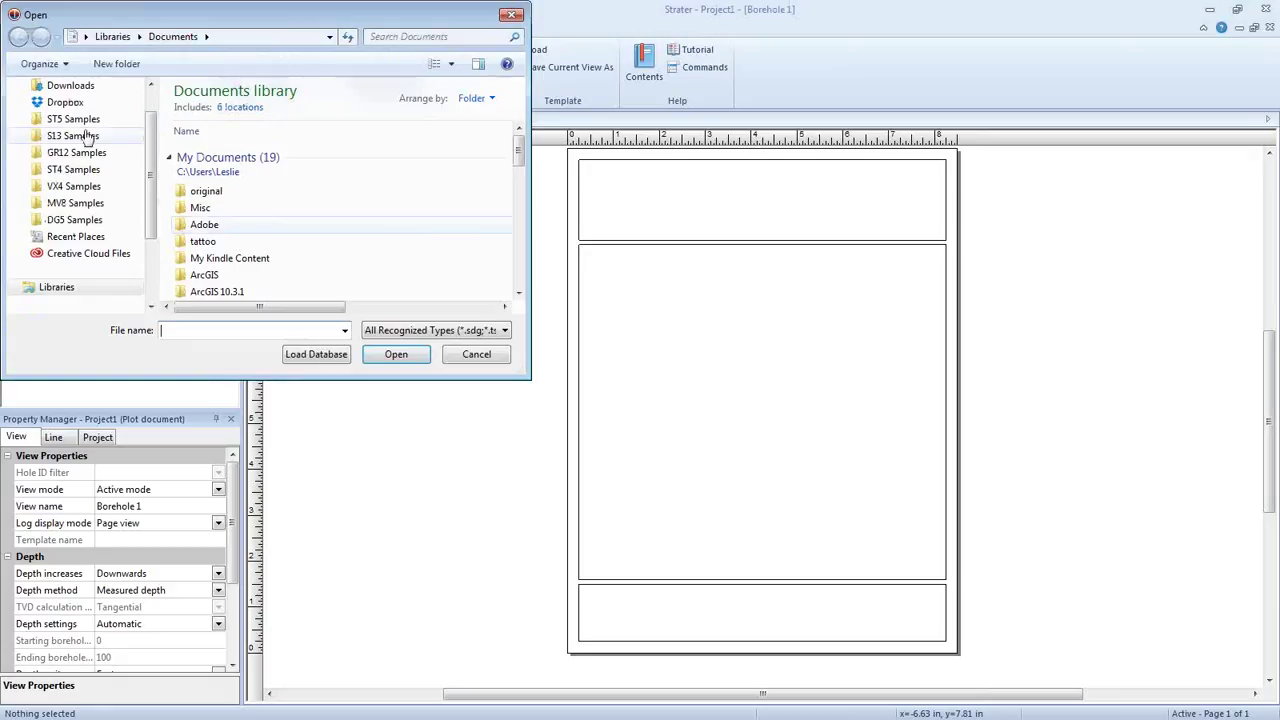
click(84, 124)
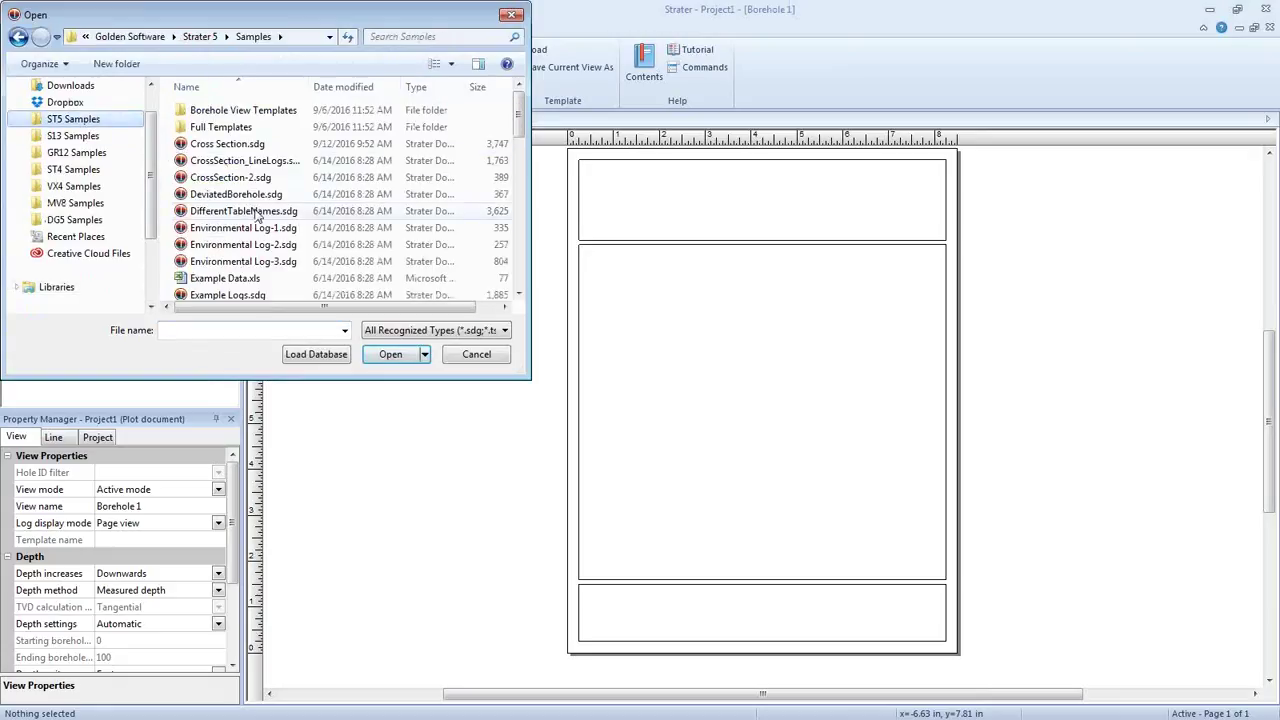
click(255, 145)
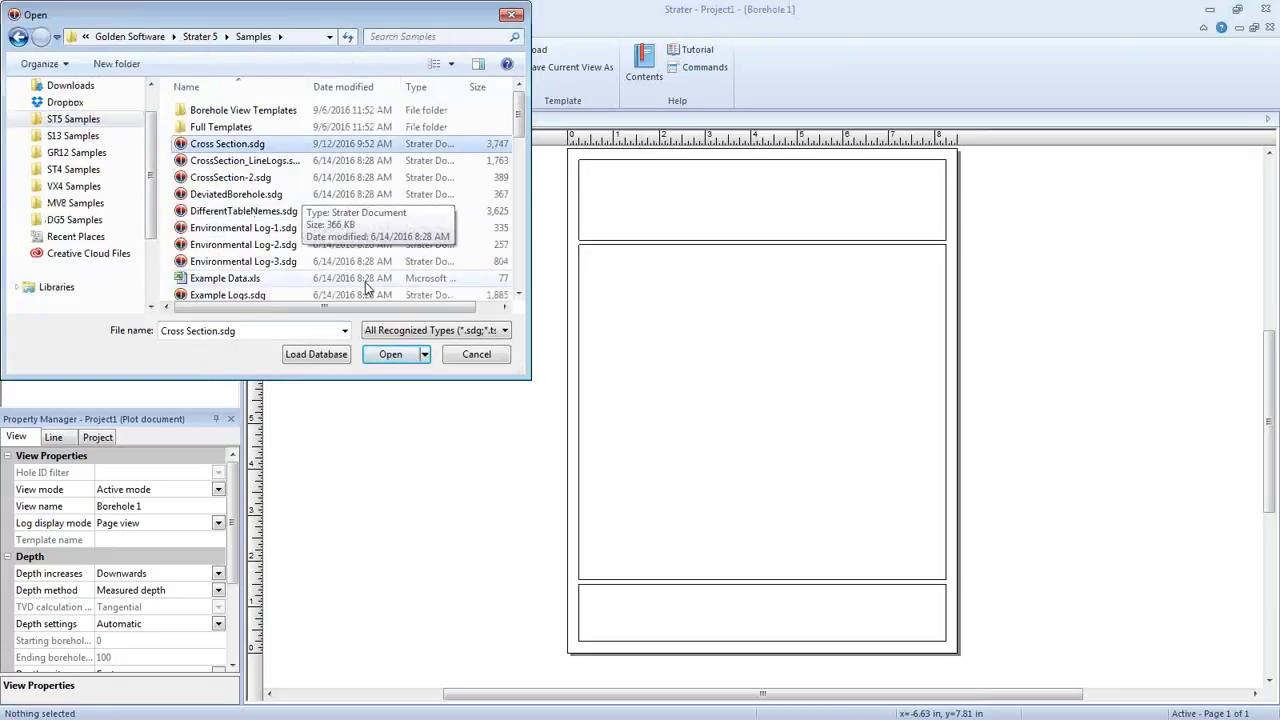
click(382, 354)
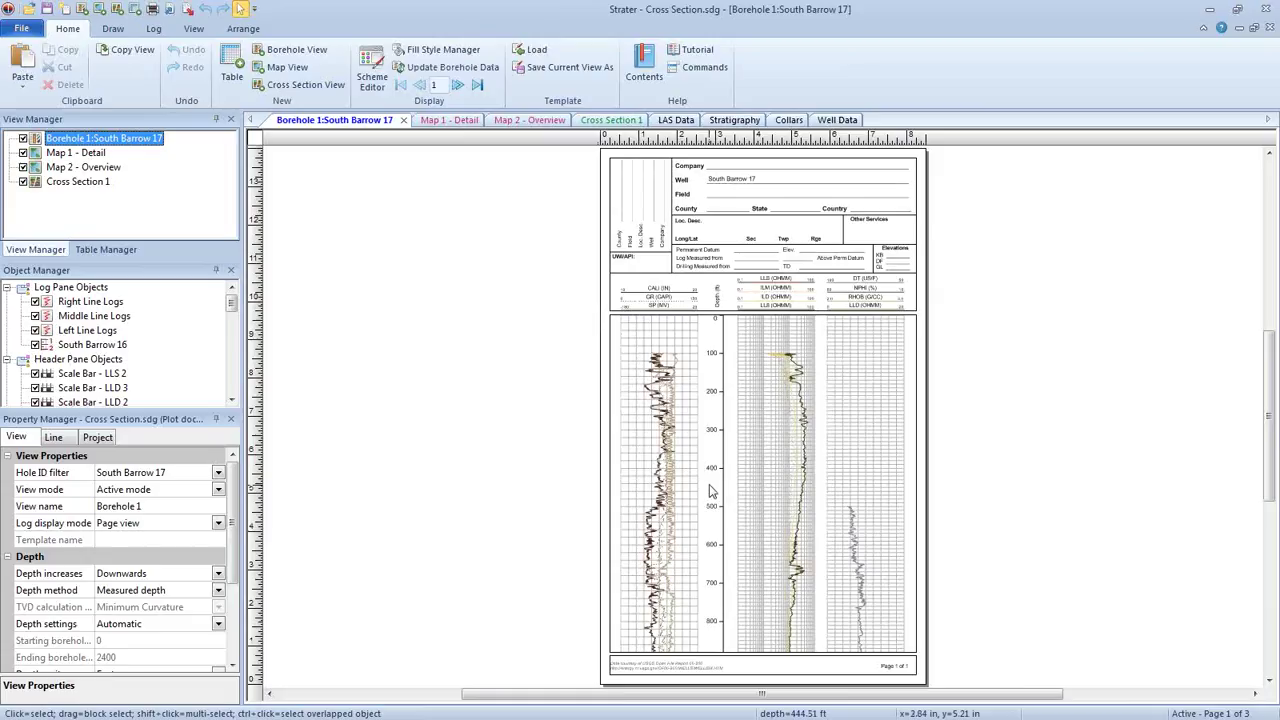
- Save the whole project to the Desktop as a Strater template file named Cross Section.tsf
click(25, 33)
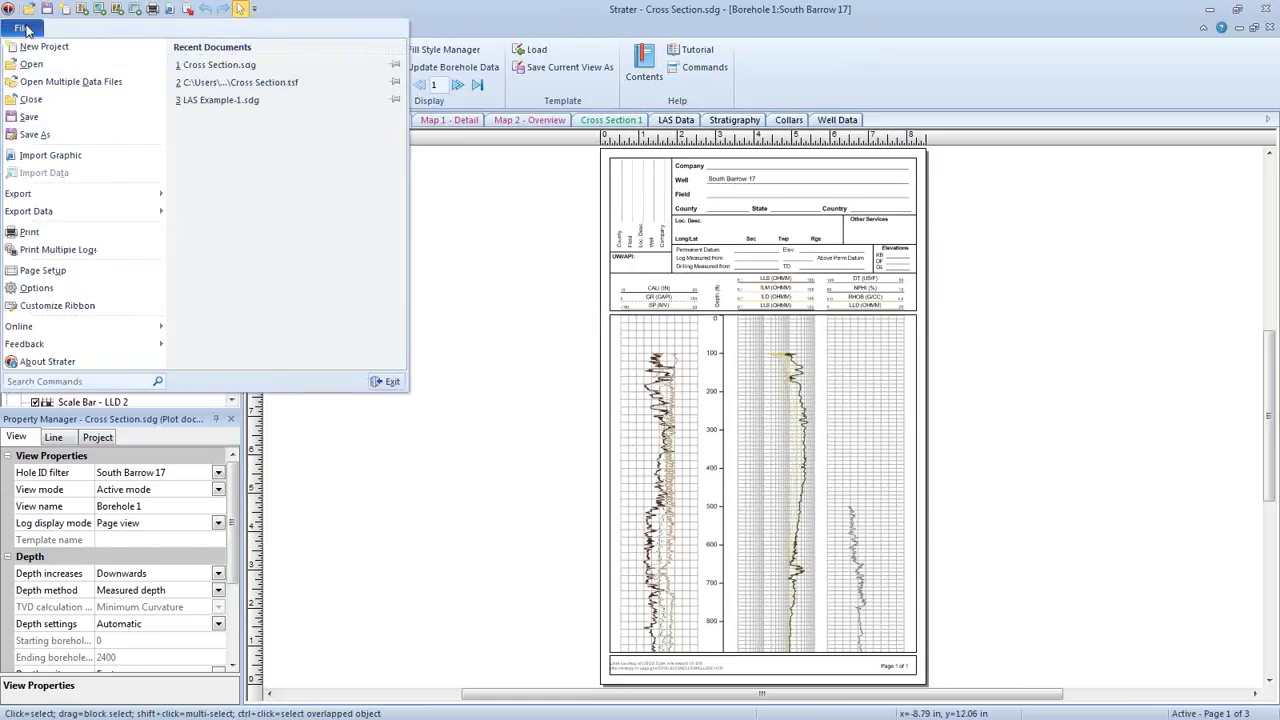
click(32, 136)
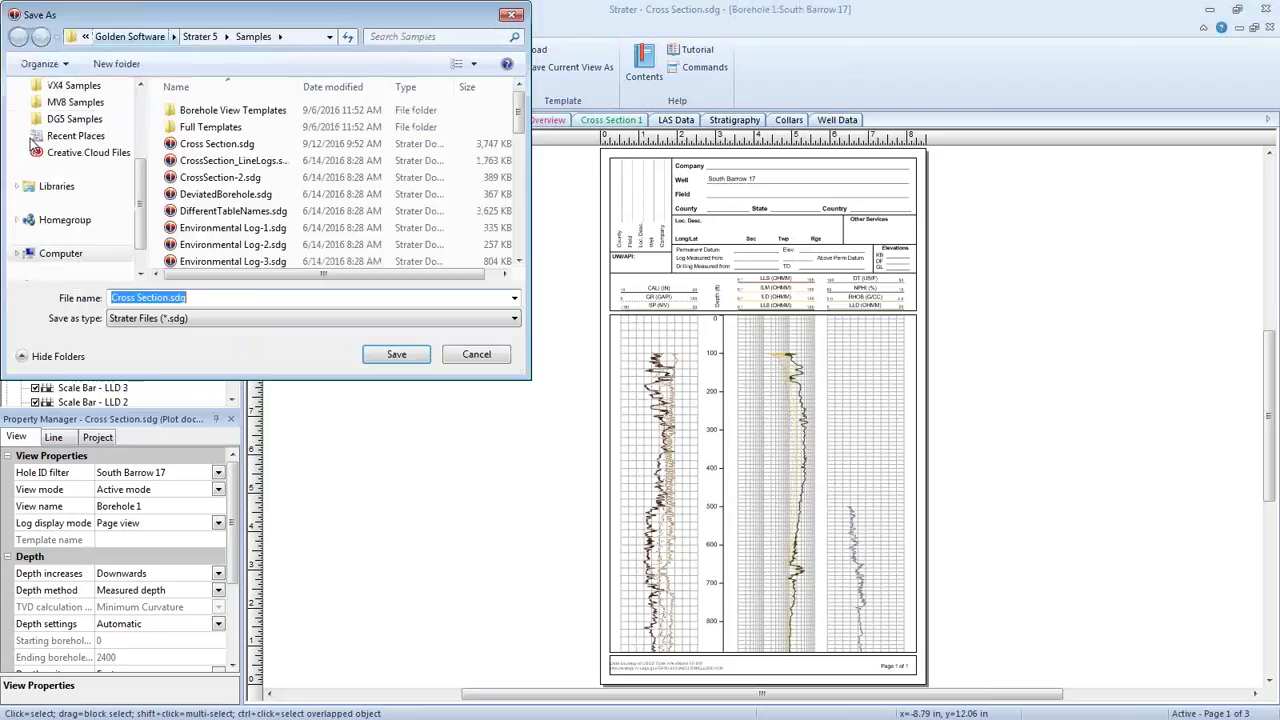
drag(210, 8, 605, 141)
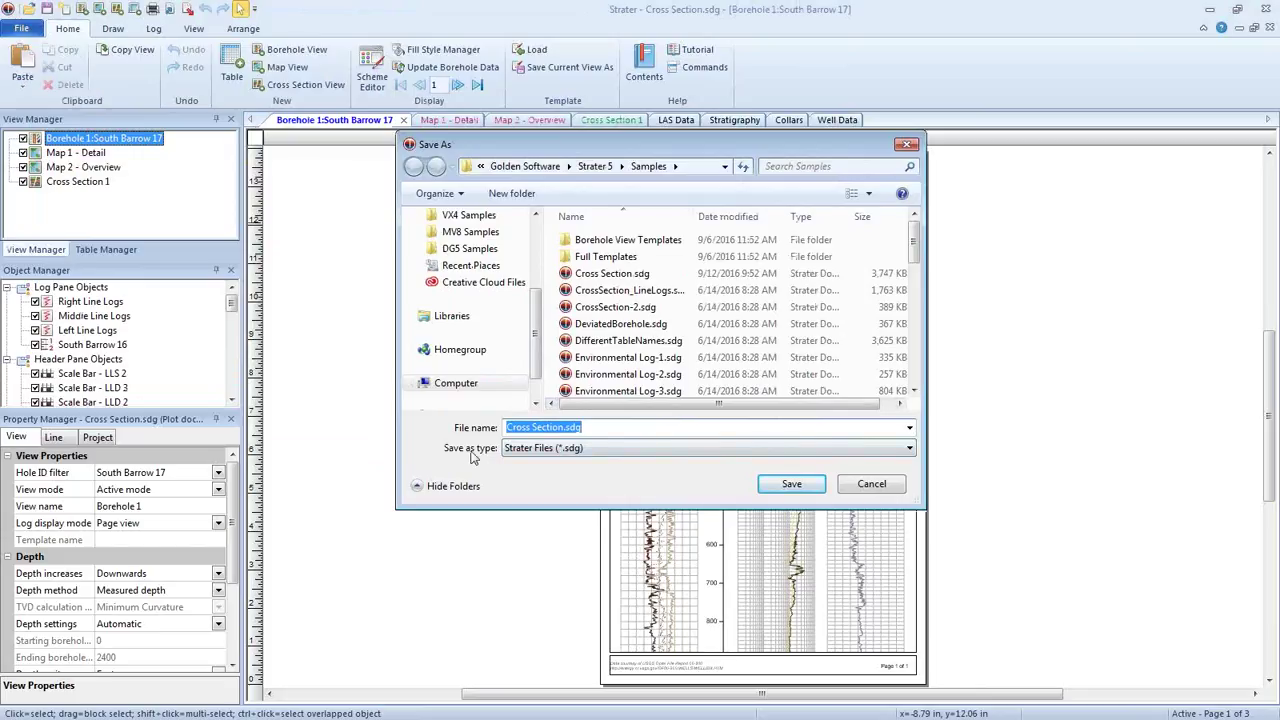
click(543, 449)
click(545, 477)
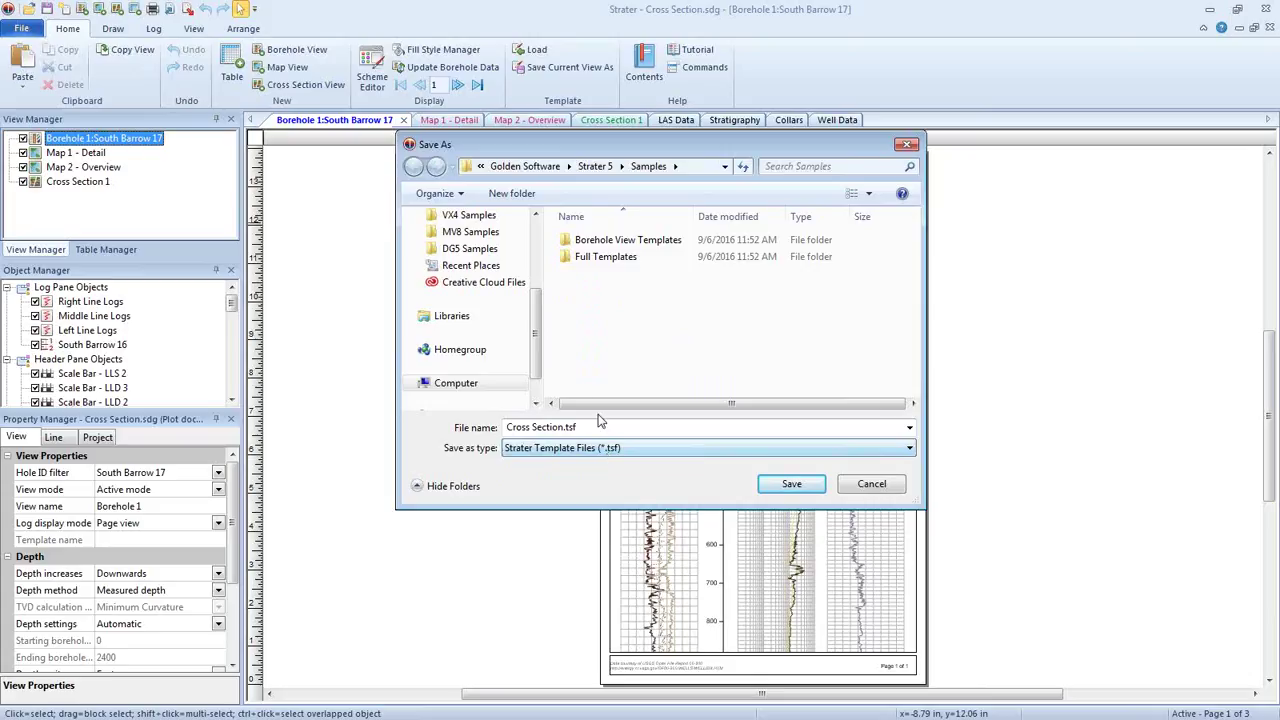
scroll(545, 350, up, 3)
click(477, 246)
scroll(495, 300, down, 3)
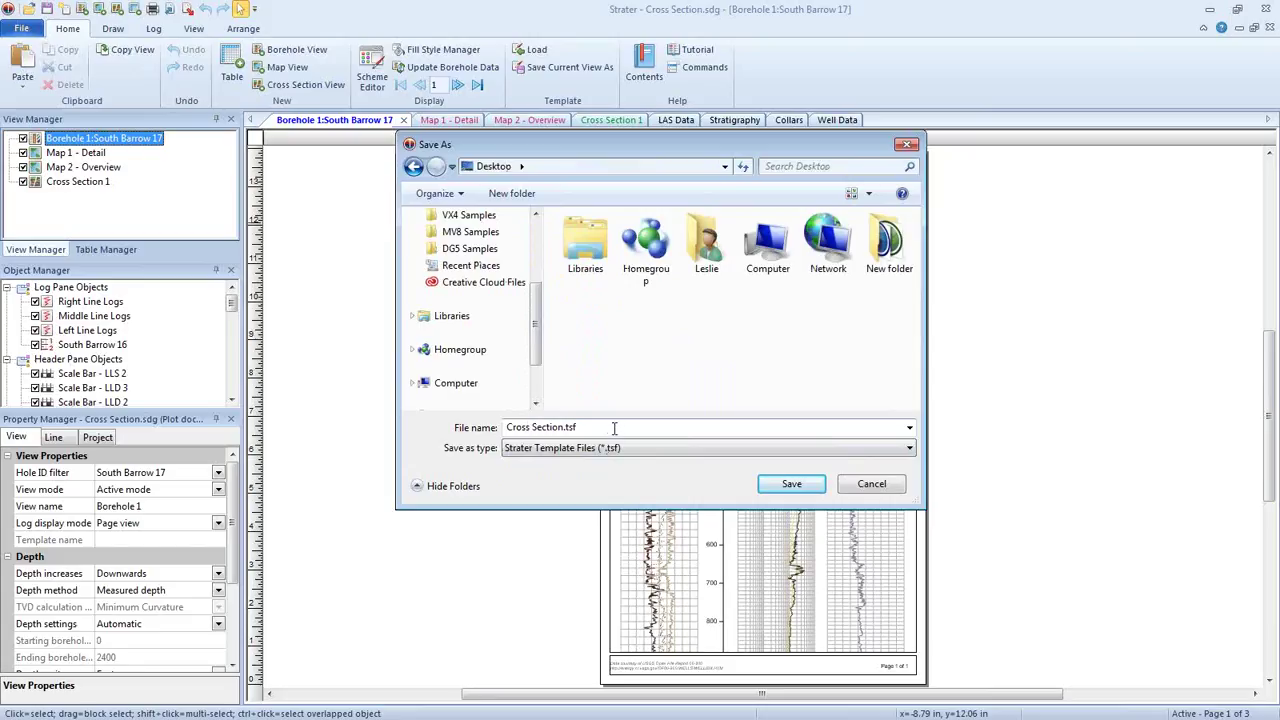
click(790, 487)
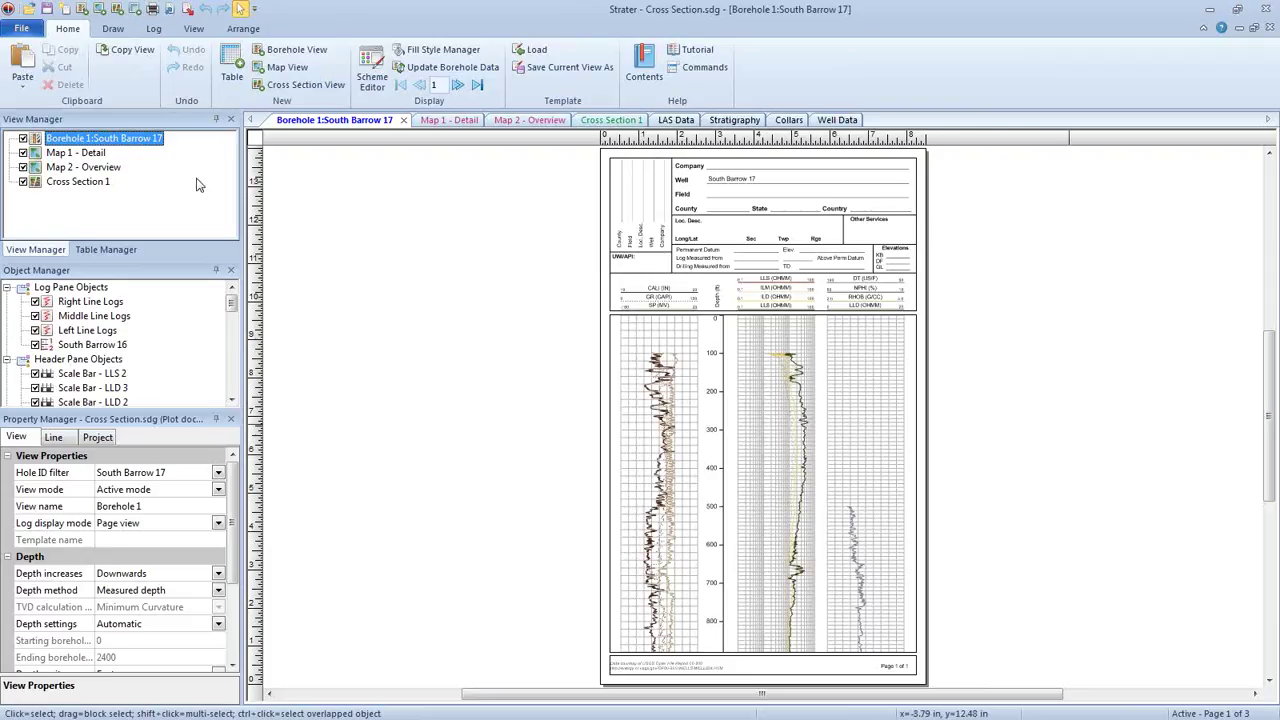
- Save a template of only the Borehole 1:South Barrow 17 view to the Desktop as Cross Section-BV.tsf
right_click(145, 143)
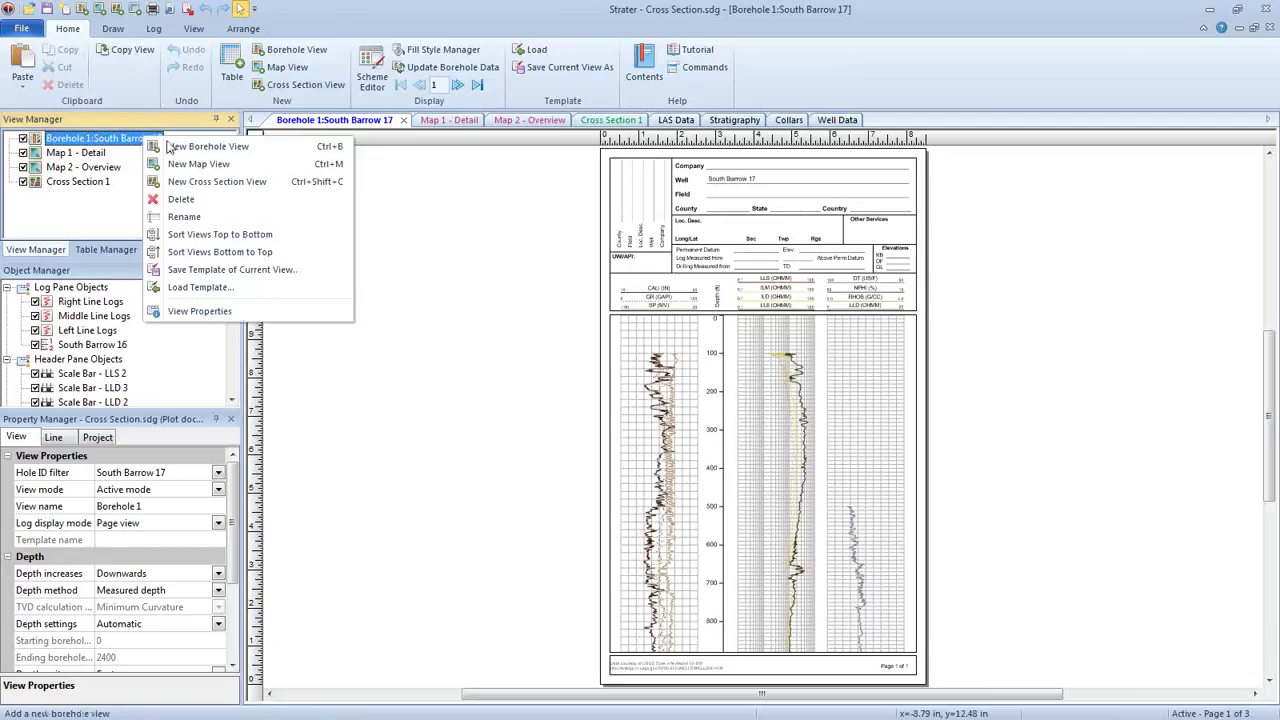
click(198, 272)
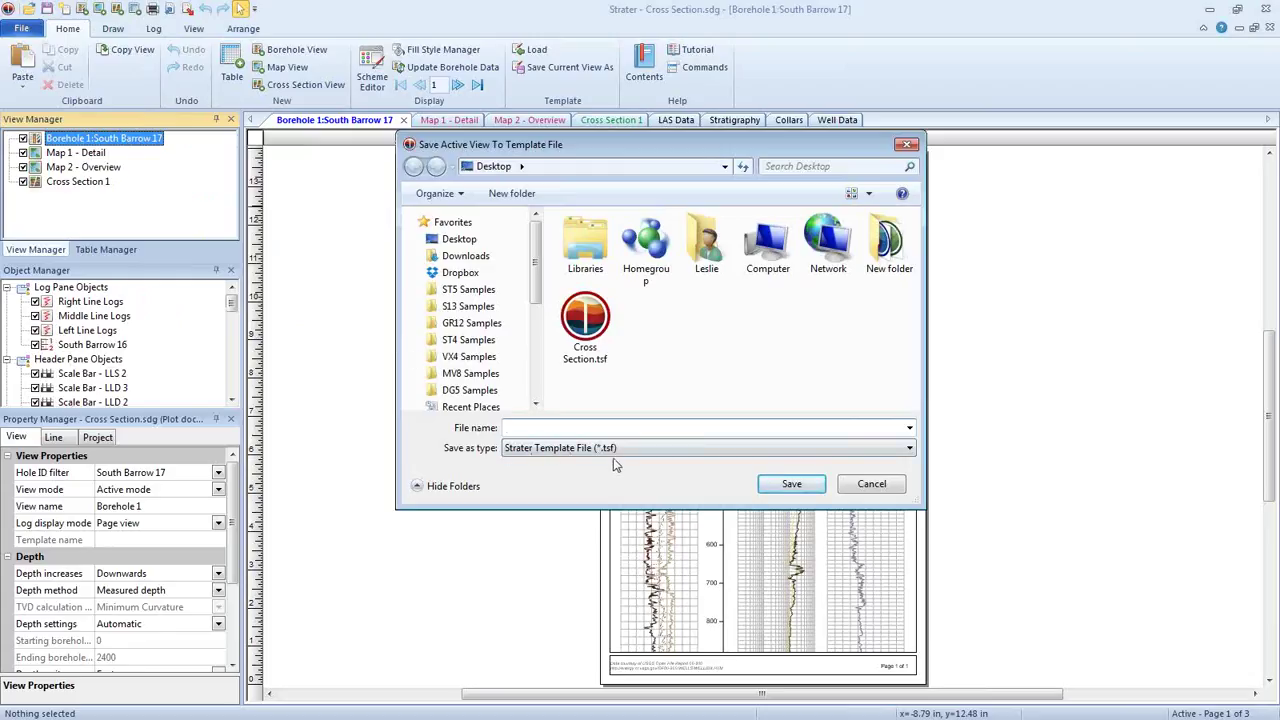
click(585, 325)
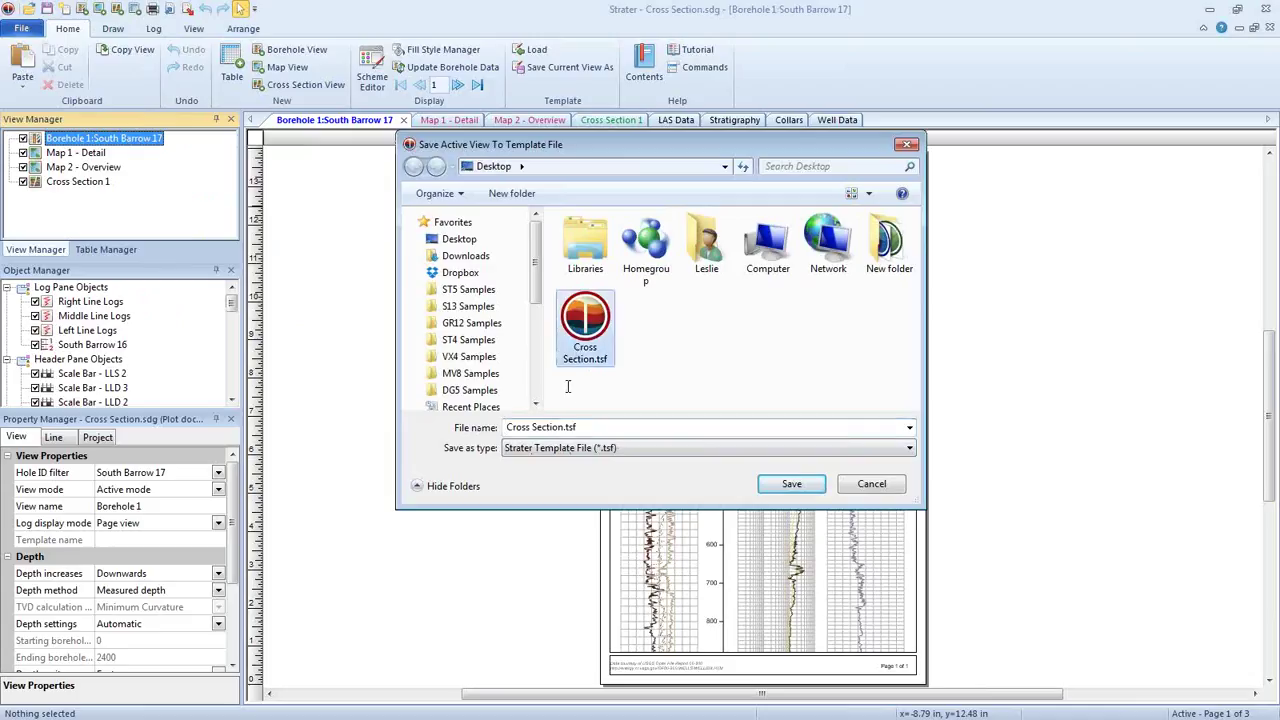
click(570, 427)
click(567, 432)
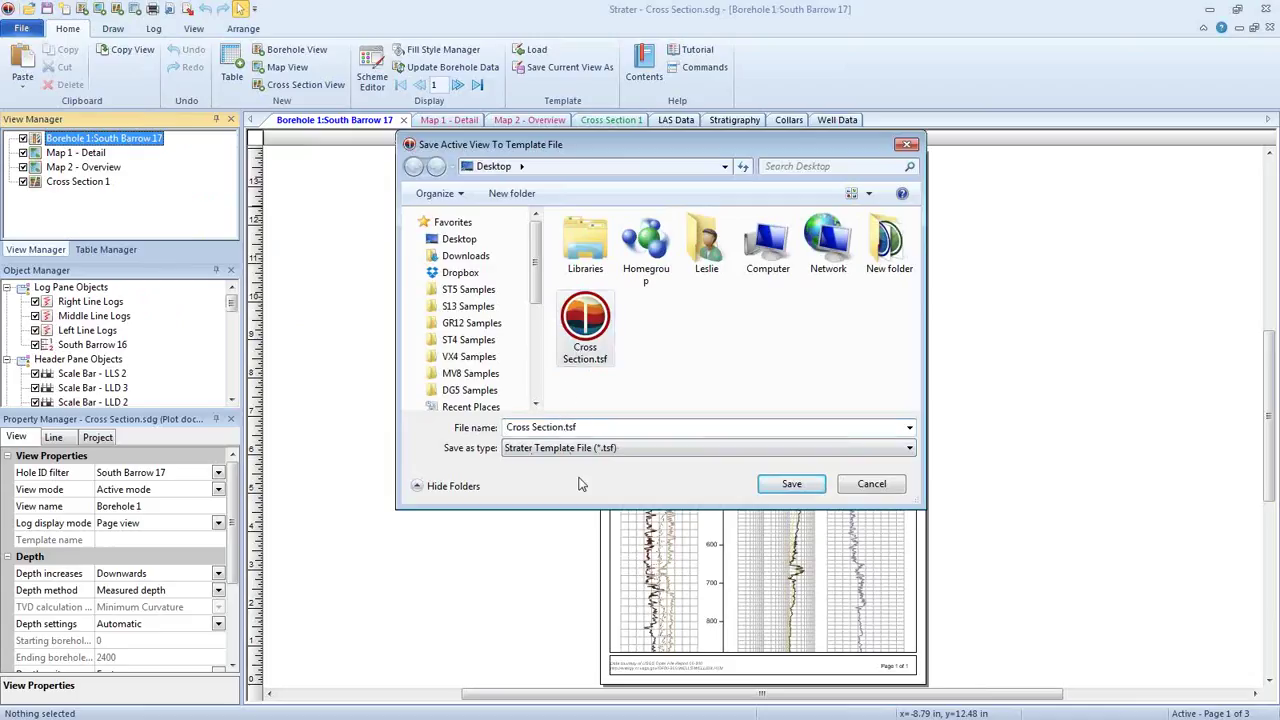
click(567, 427)
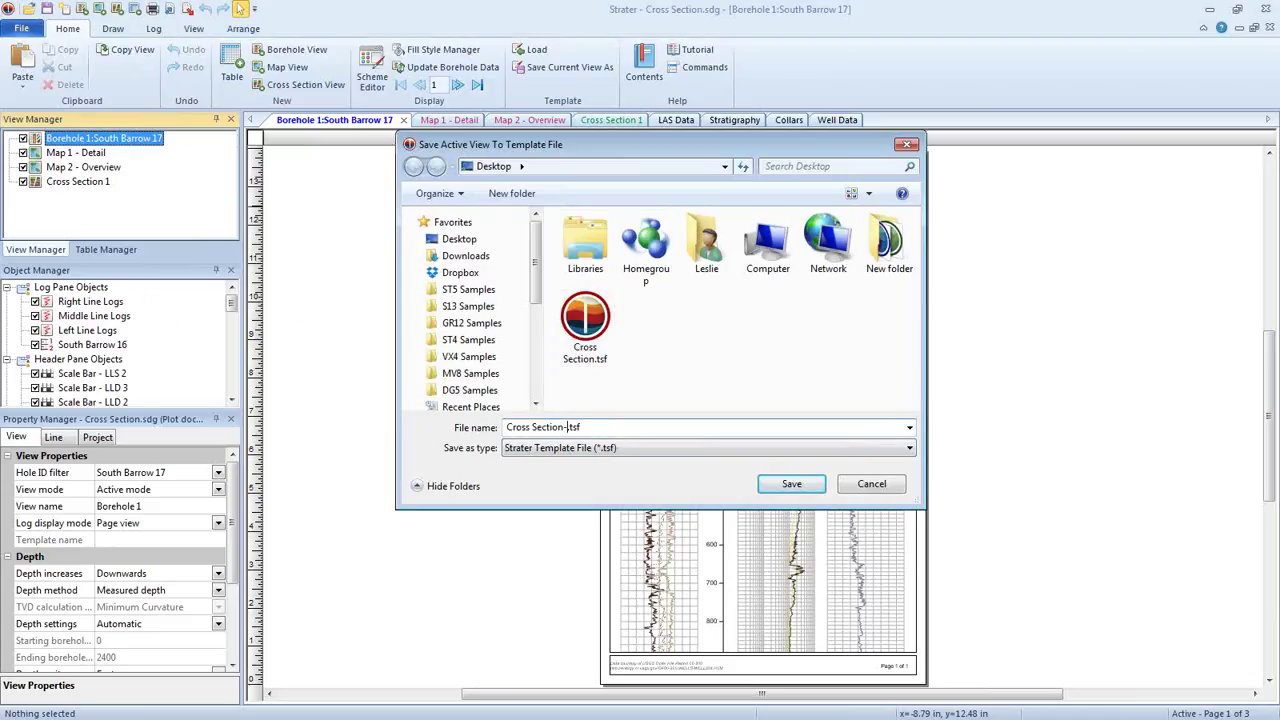
text(-BV)
click(788, 486)
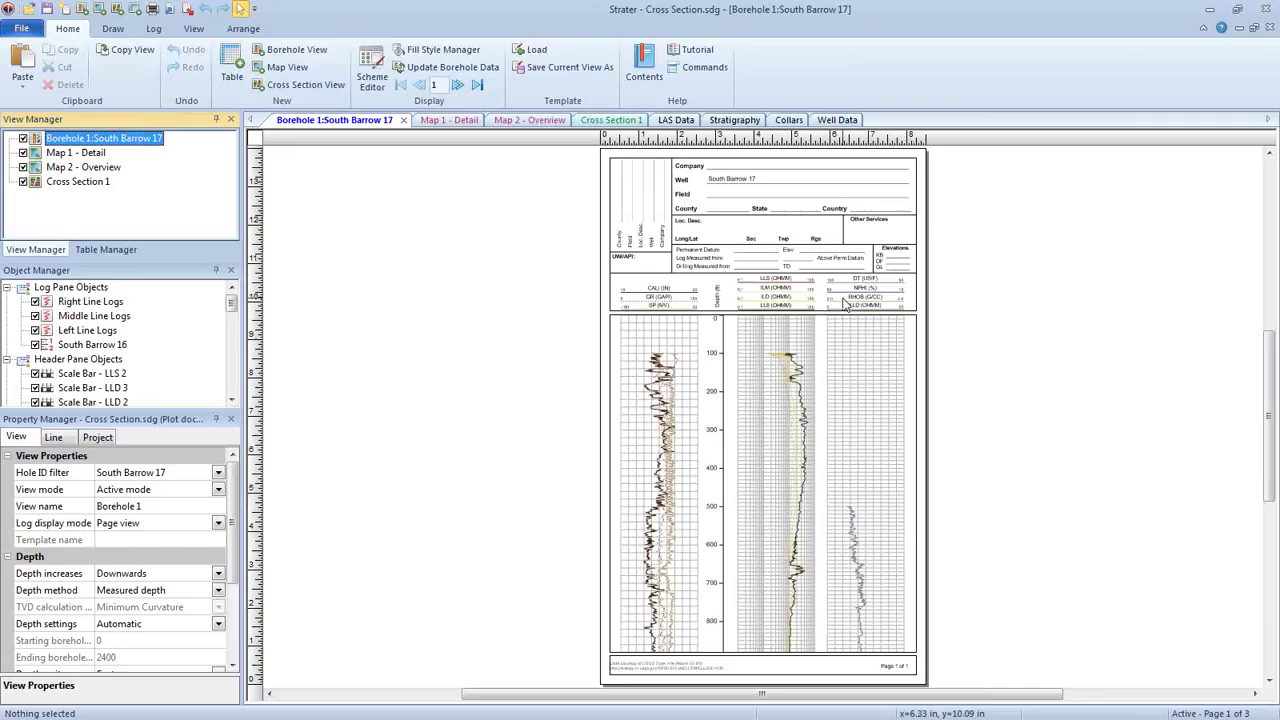
- Export the Collars, Stratigraphy, LAS Data and Well Data tables to one multi-sheet XLSX file named TemplateData on the Desktop
click(672, 121)
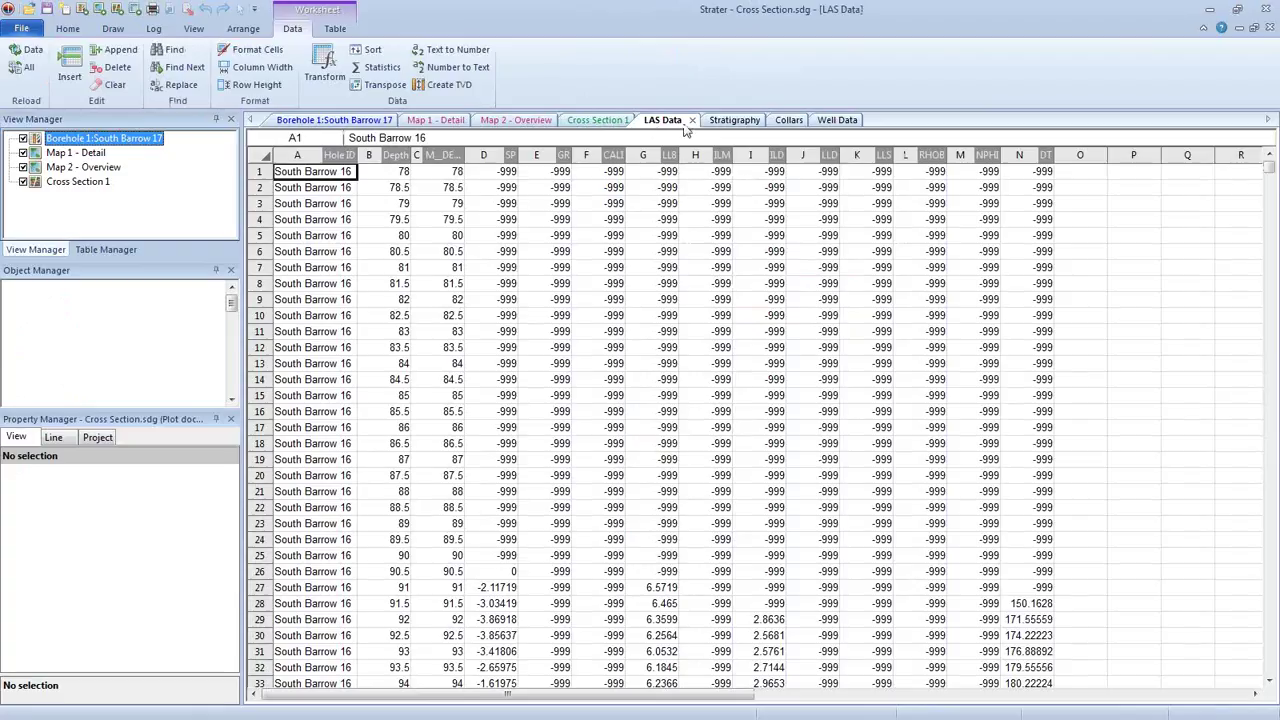
click(26, 30)
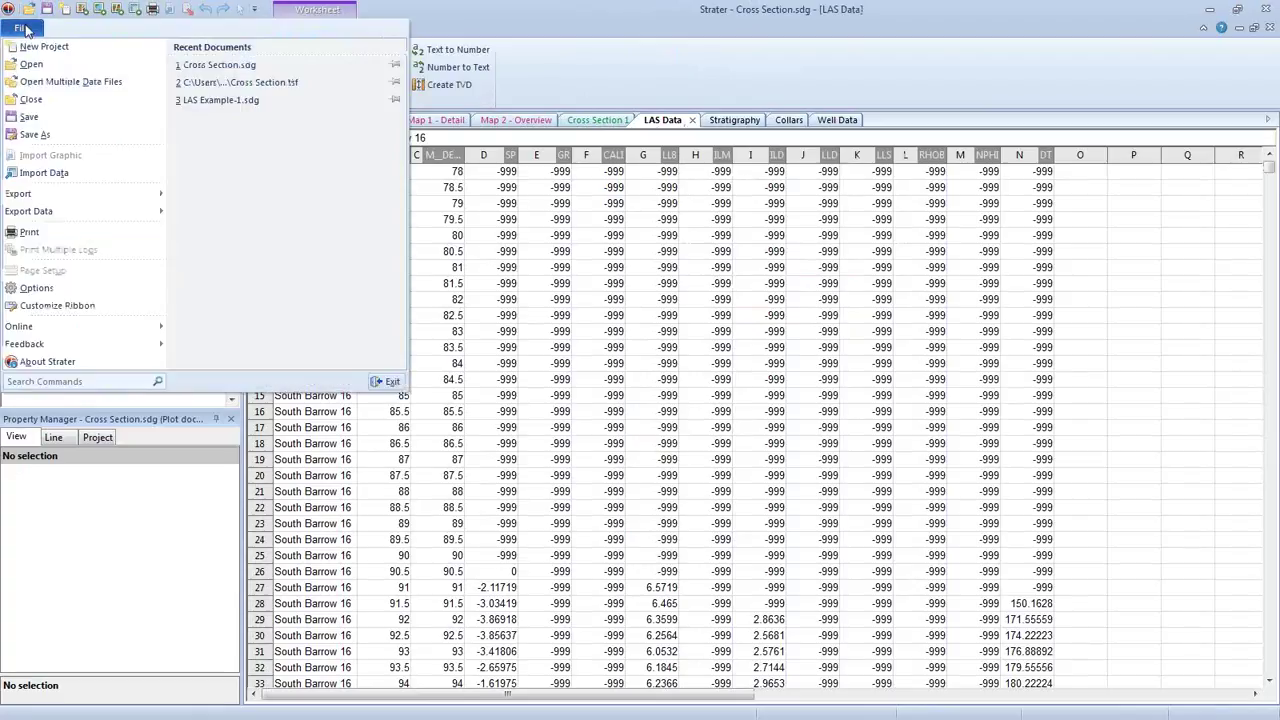
mouse_move(53, 213)
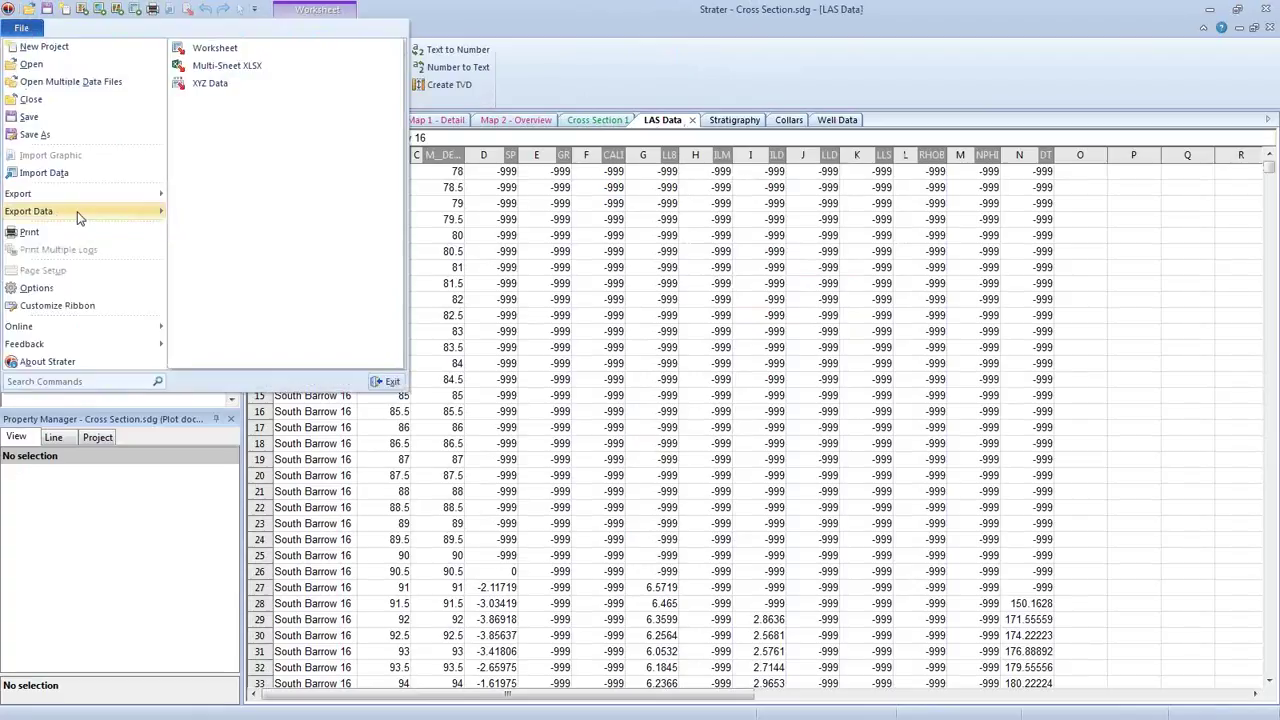
click(220, 67)
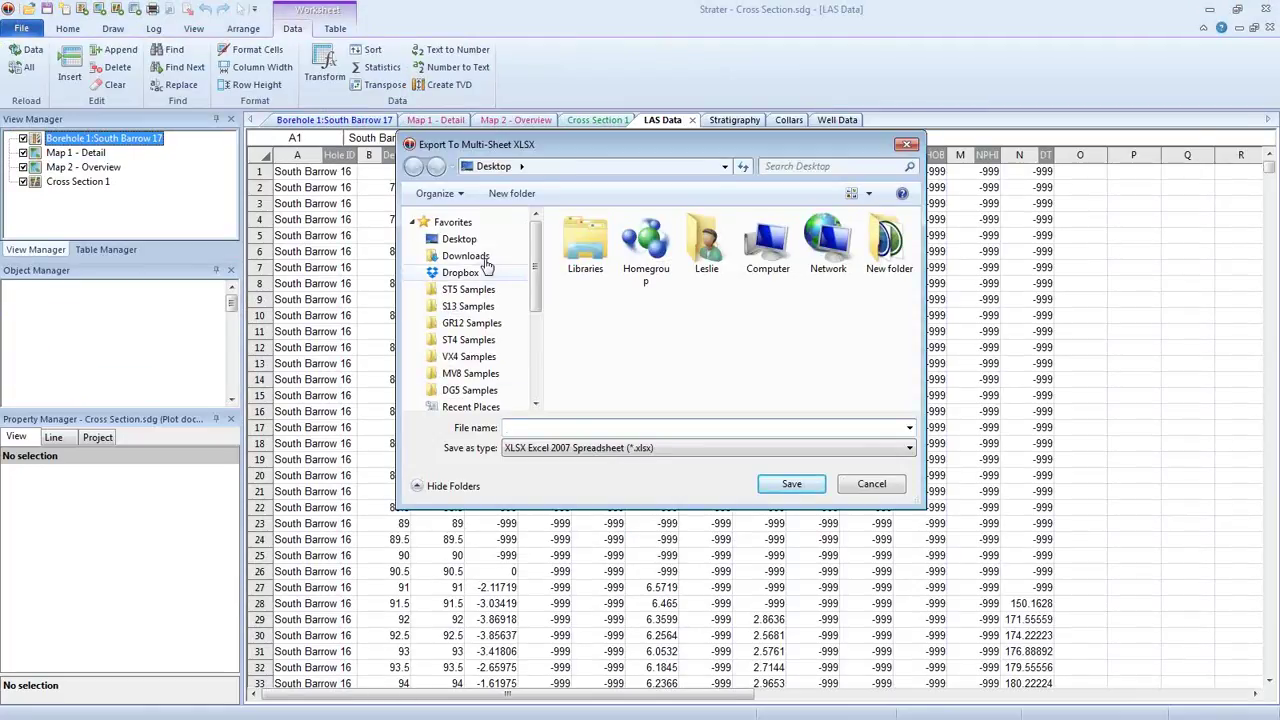
text(TemplateData)
click(814, 485)
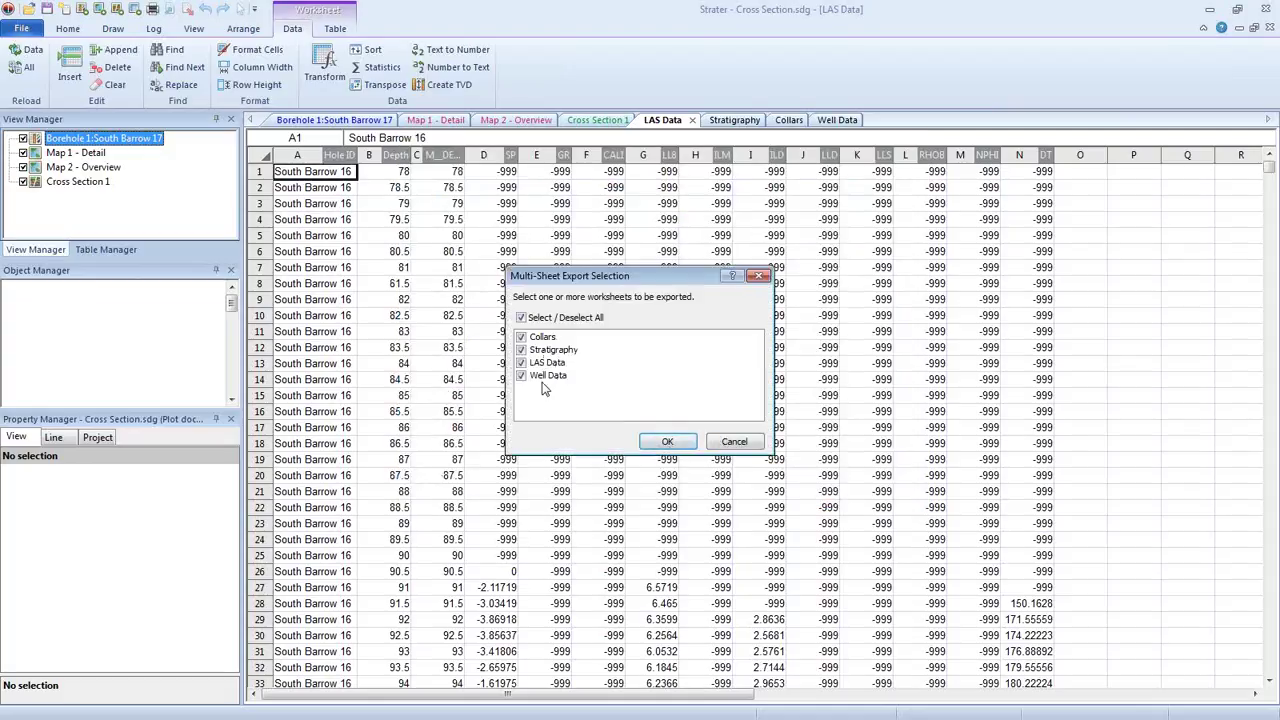
click(657, 445)
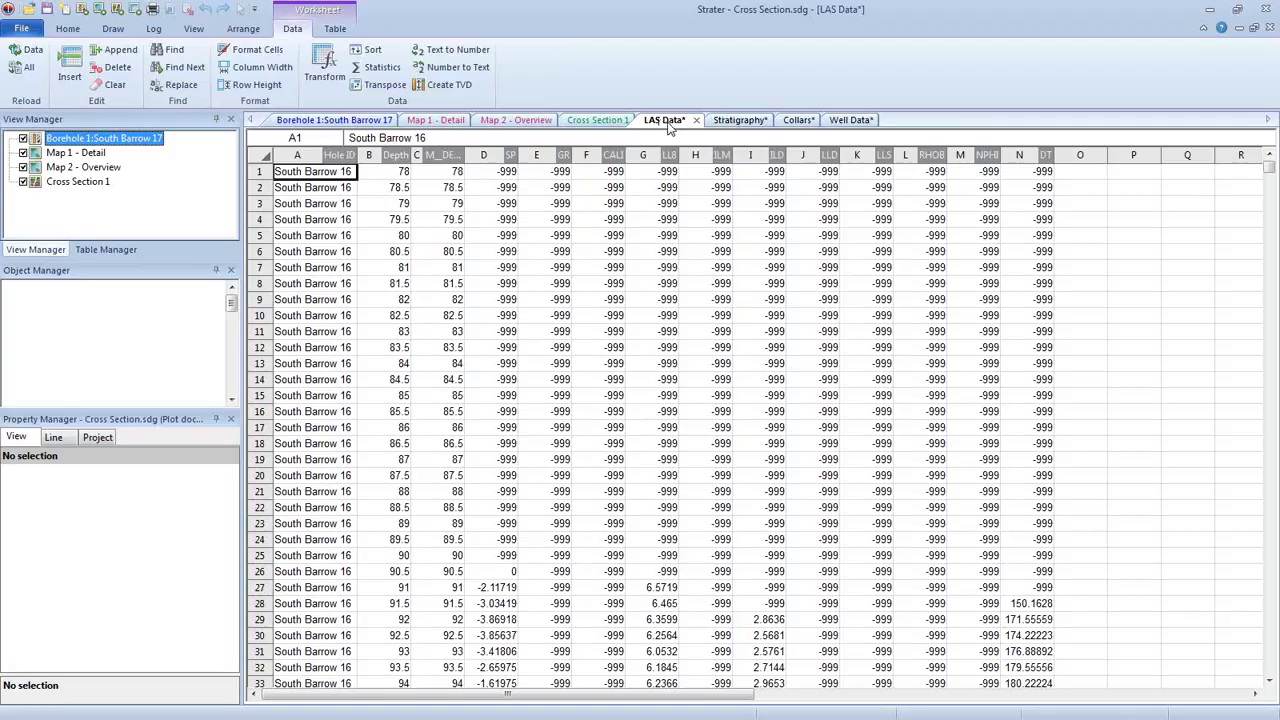
- Examine the names and column headers of the LAS Data, Stratigraphy, Collars and Well Data tables
click(727, 121)
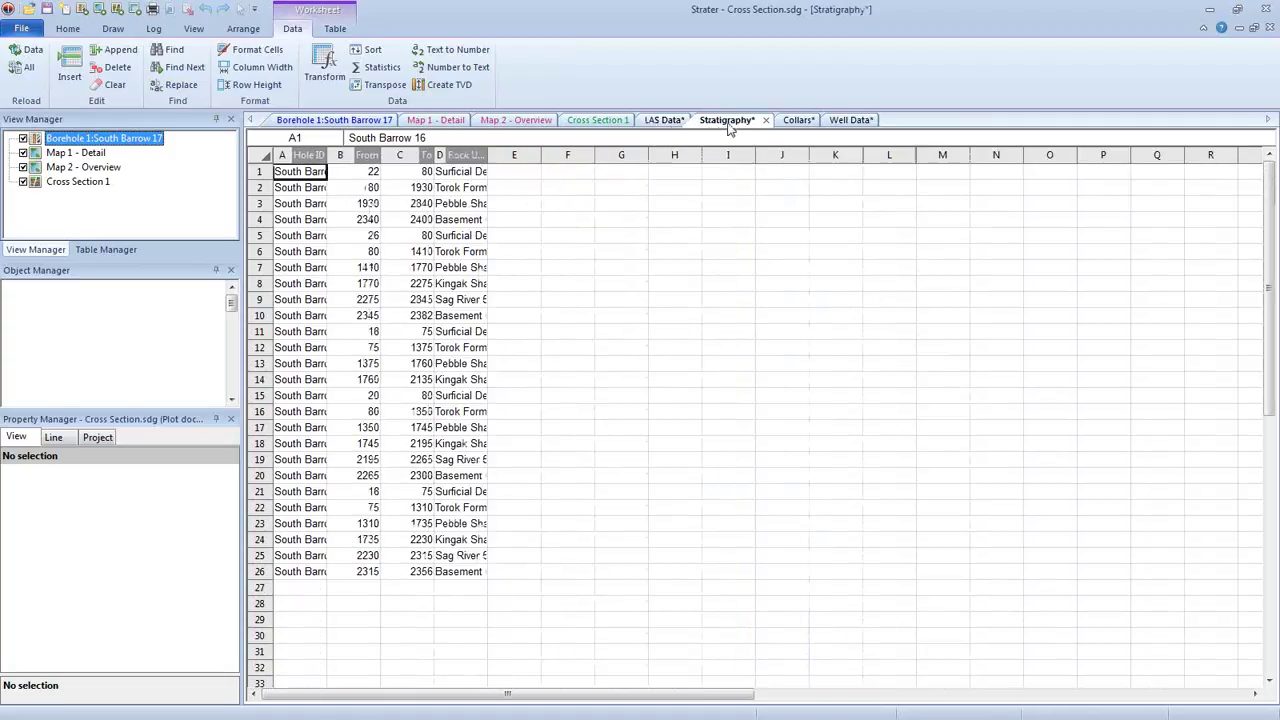
click(798, 122)
click(838, 122)
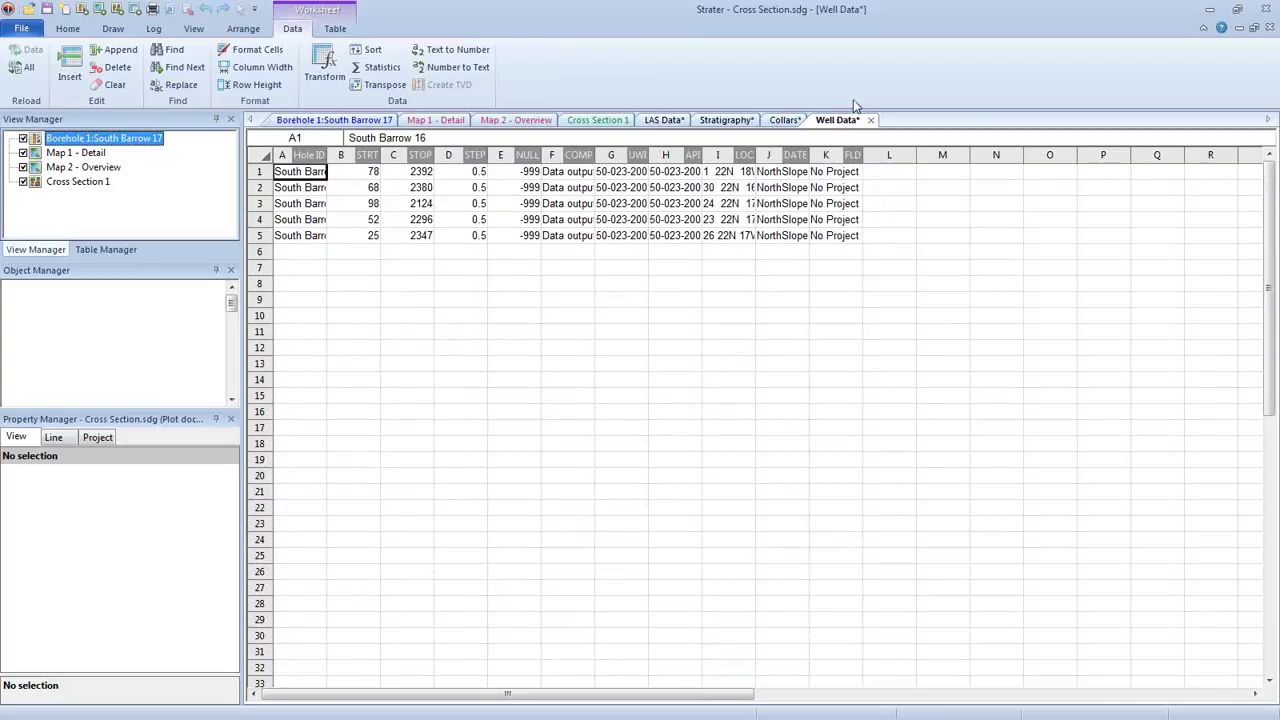
click(664, 121)
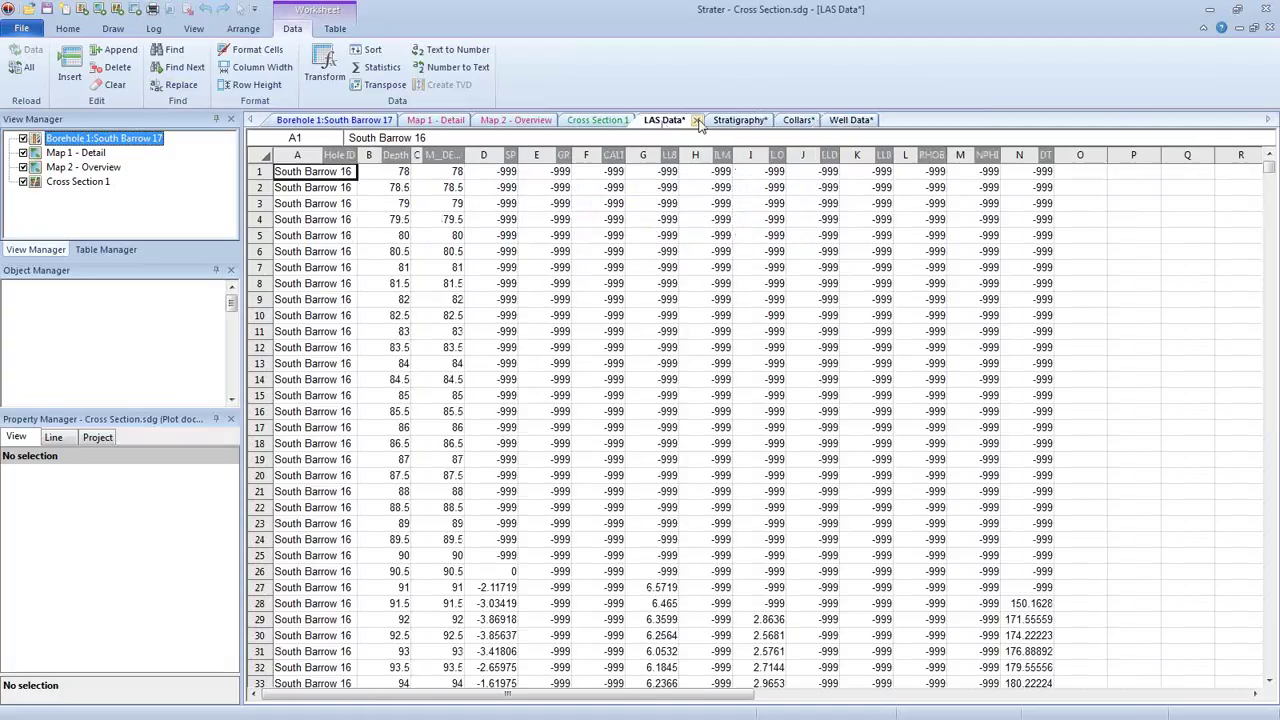
click(726, 120)
click(785, 120)
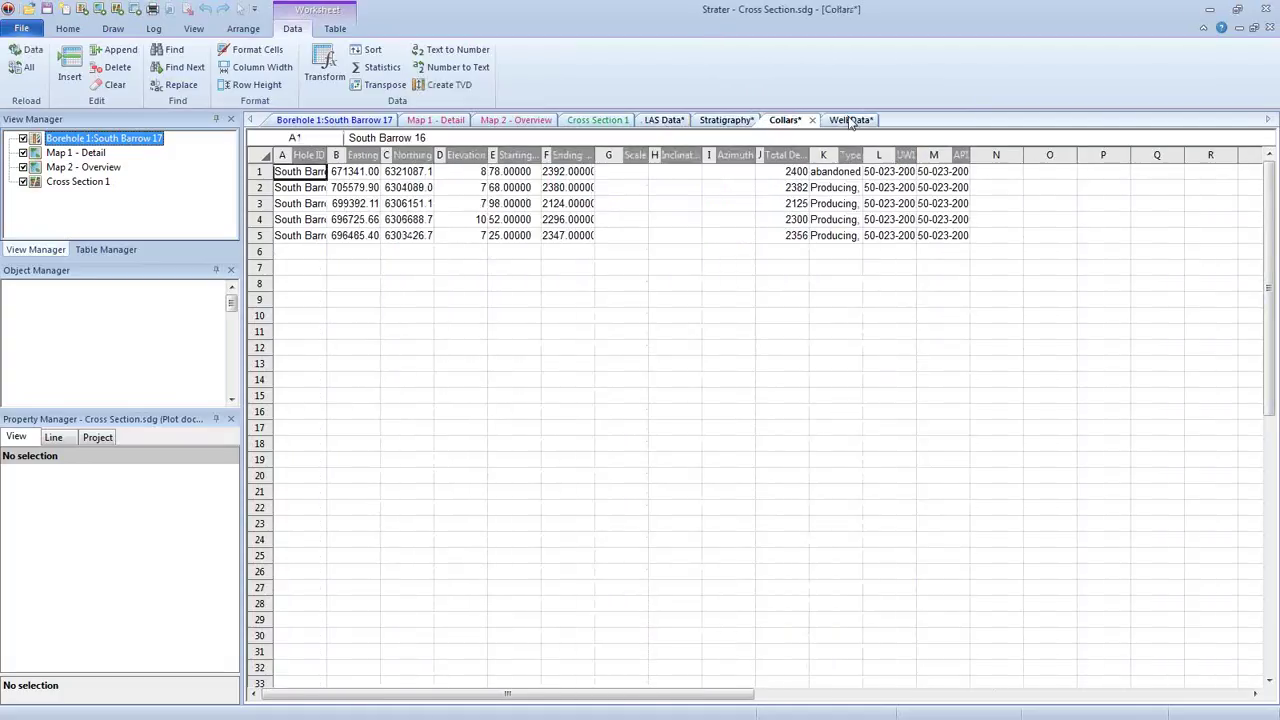
click(850, 120)
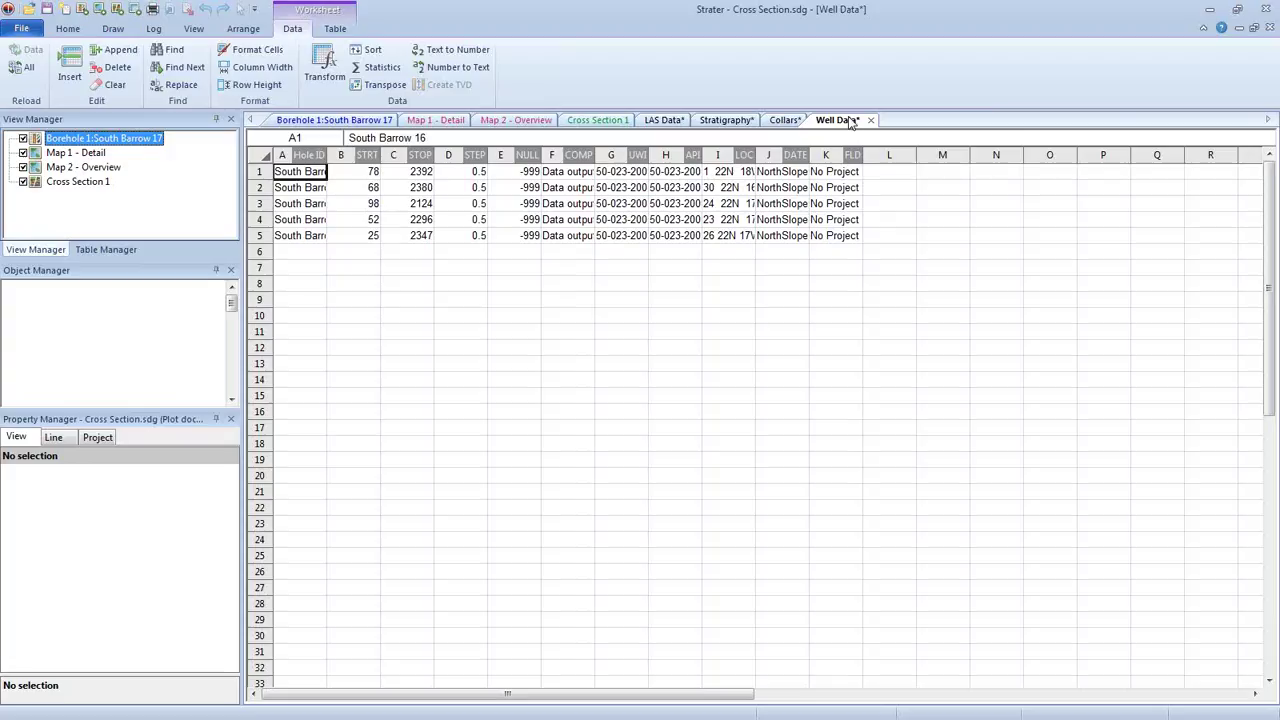
click(665, 120)
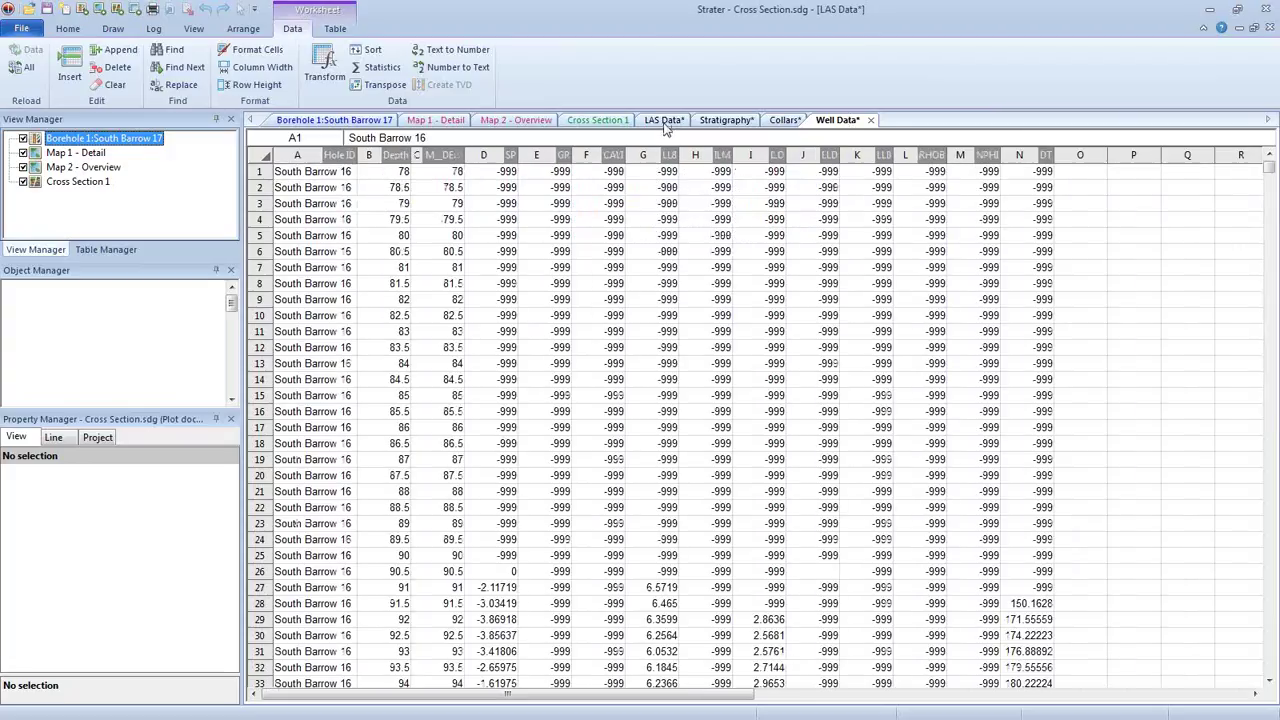
click(748, 120)
click(800, 120)
click(837, 120)
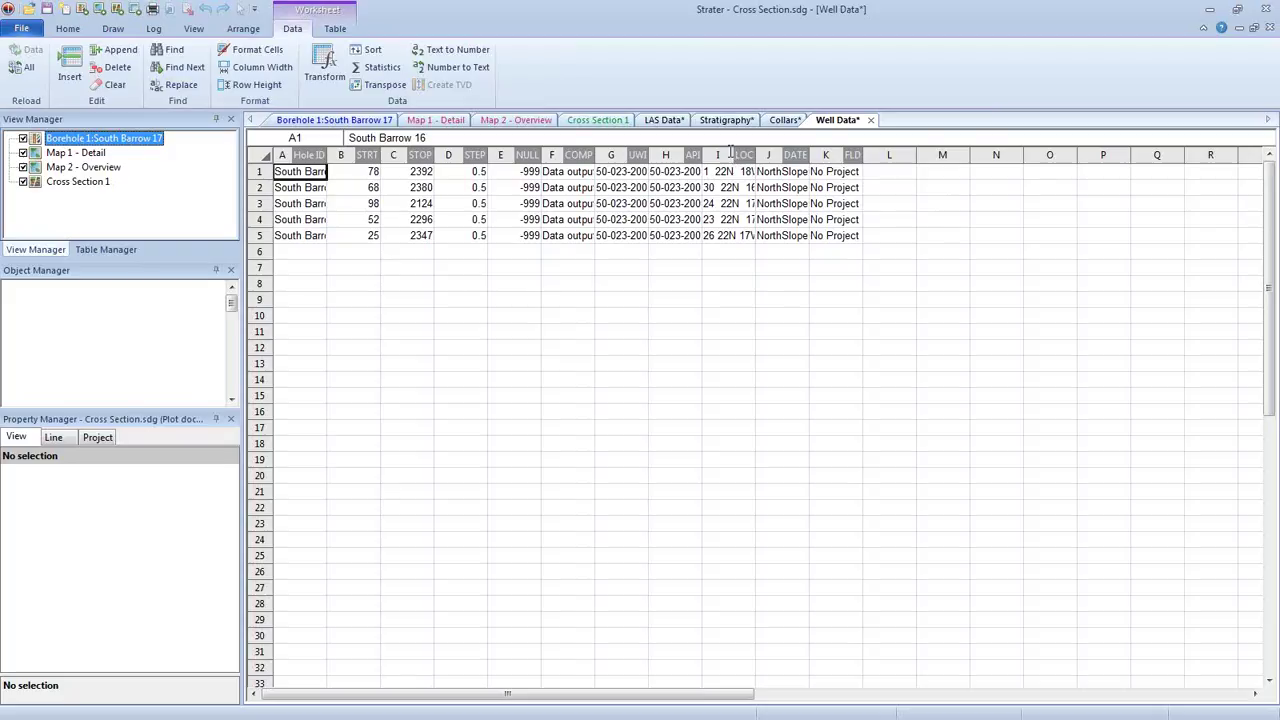
- From the Borehole 1:South Barrow 17 view, load the Cross Section-BV.tsf template from the Desktop into the current project
click(362, 124)
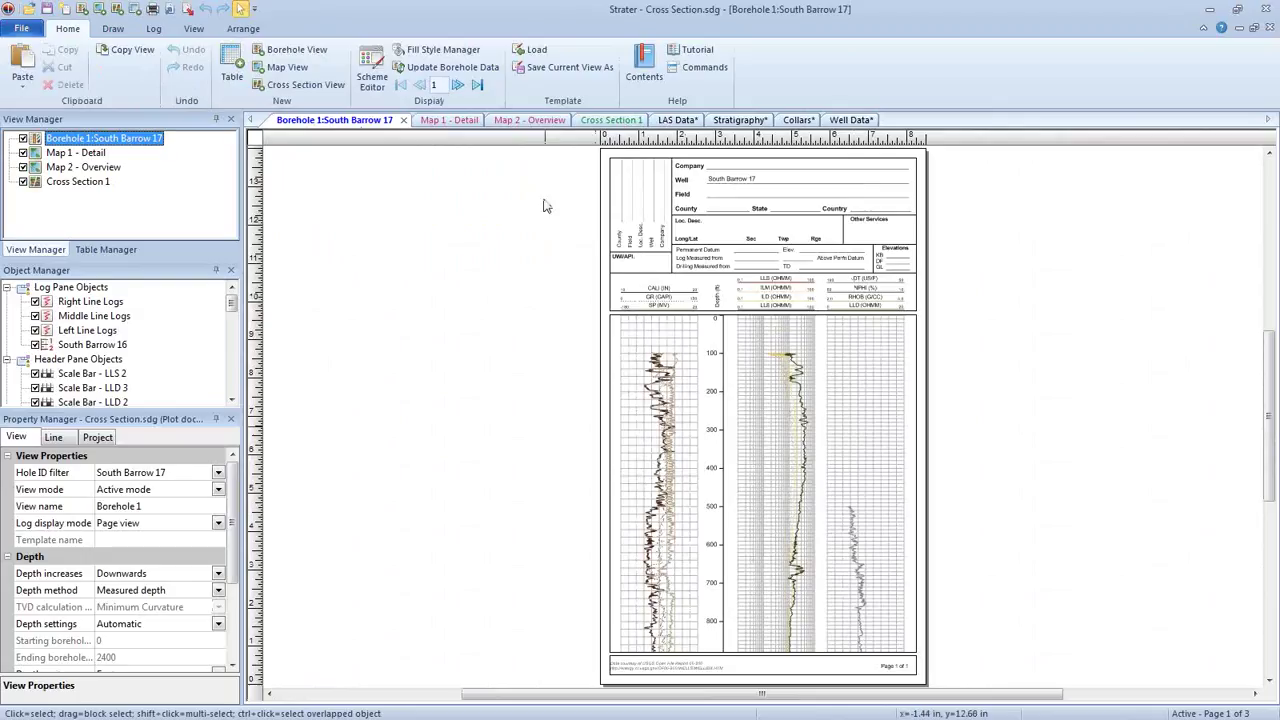
click(193, 29)
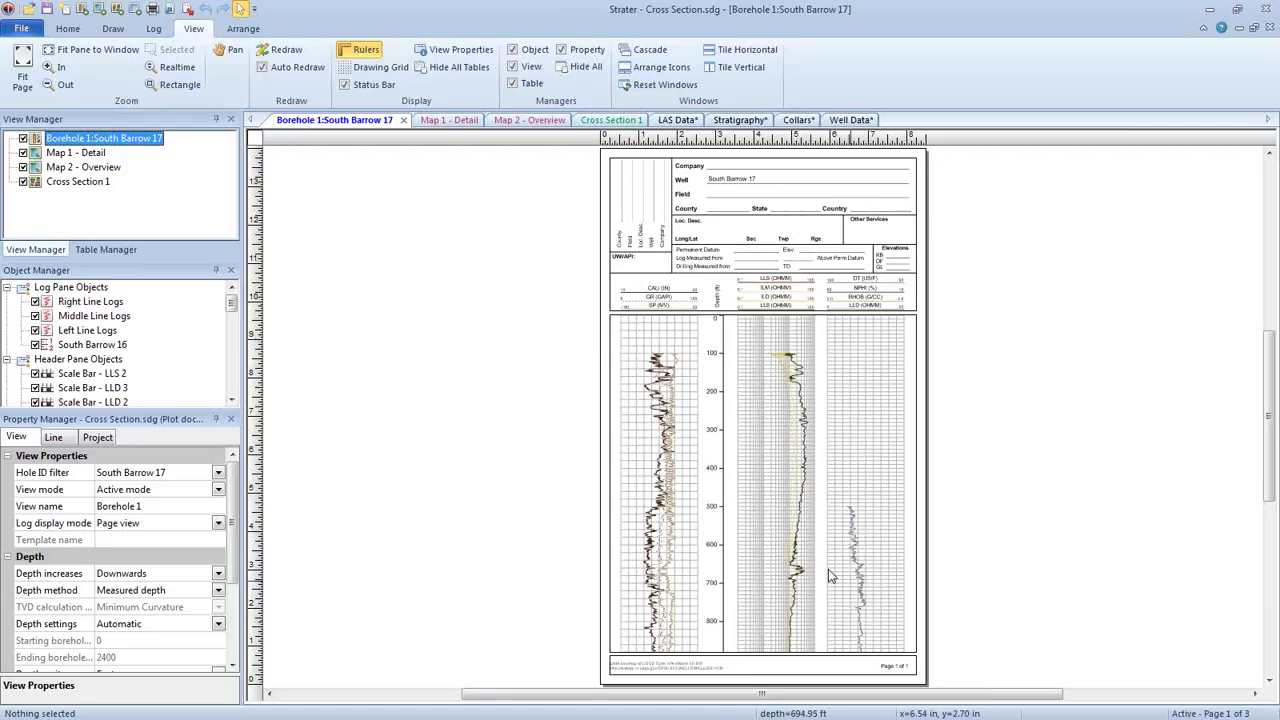
click(15, 31)
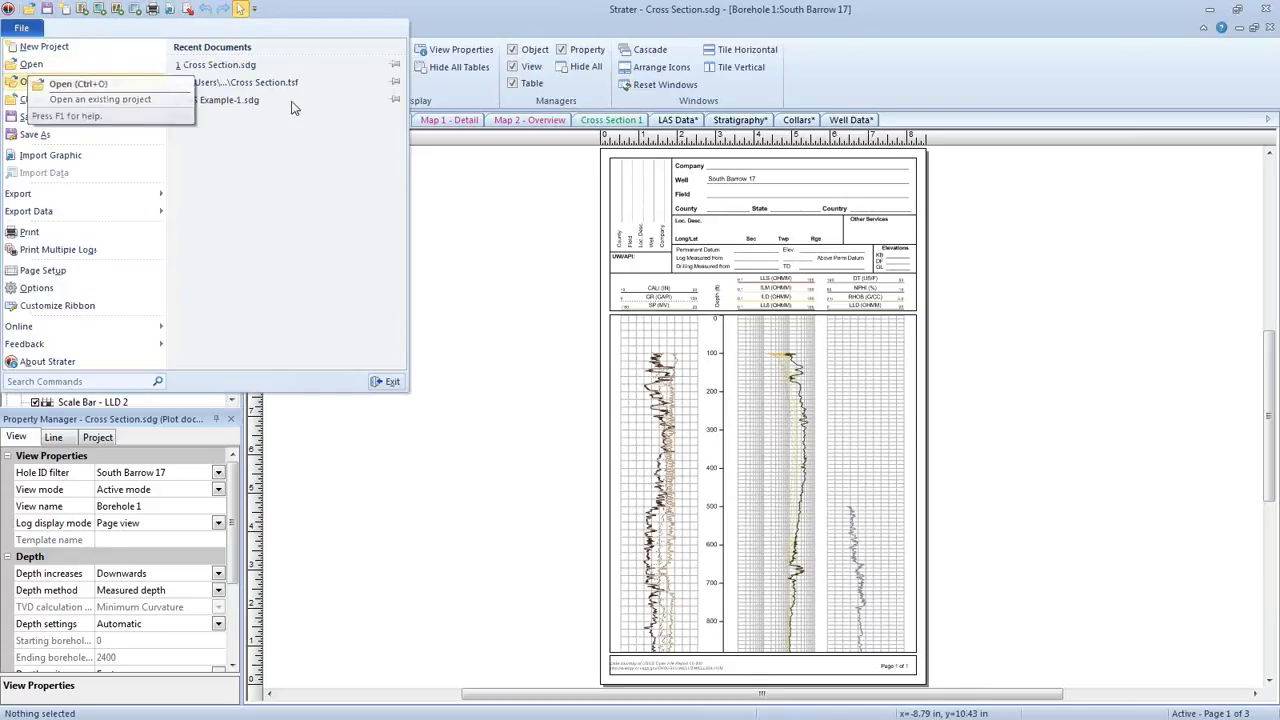
click(457, 192)
right_click(161, 214)
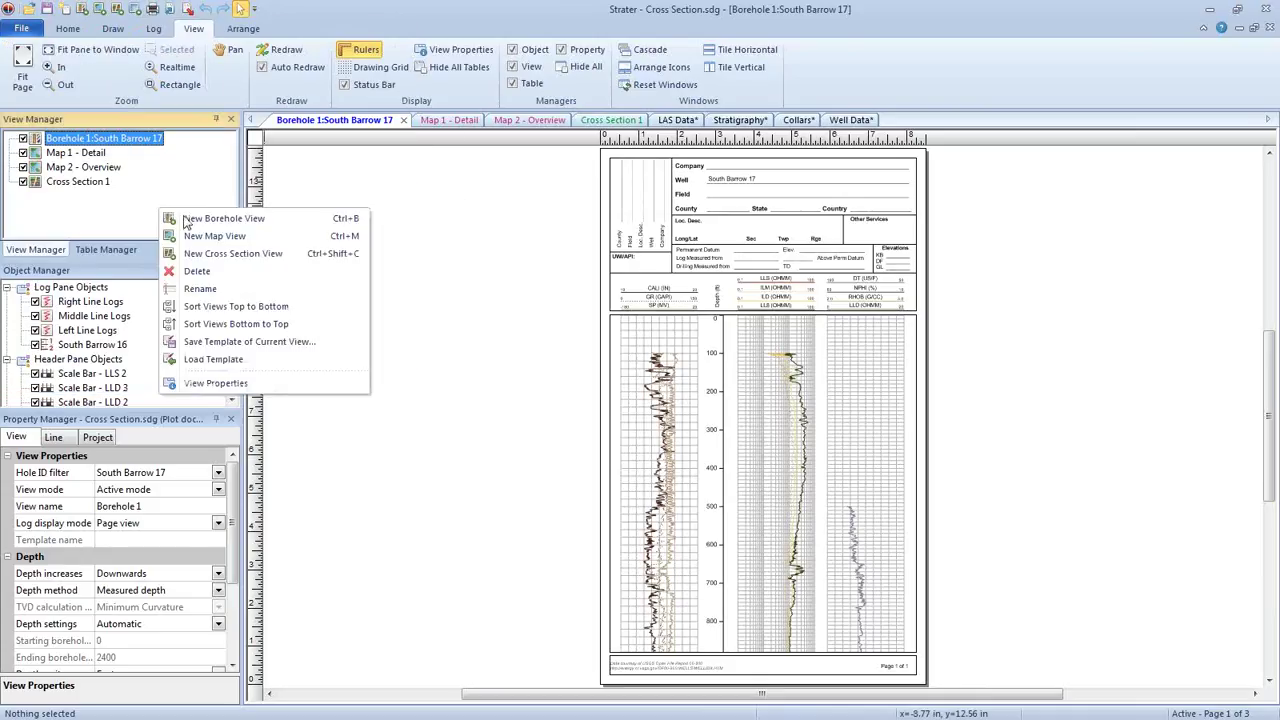
click(210, 359)
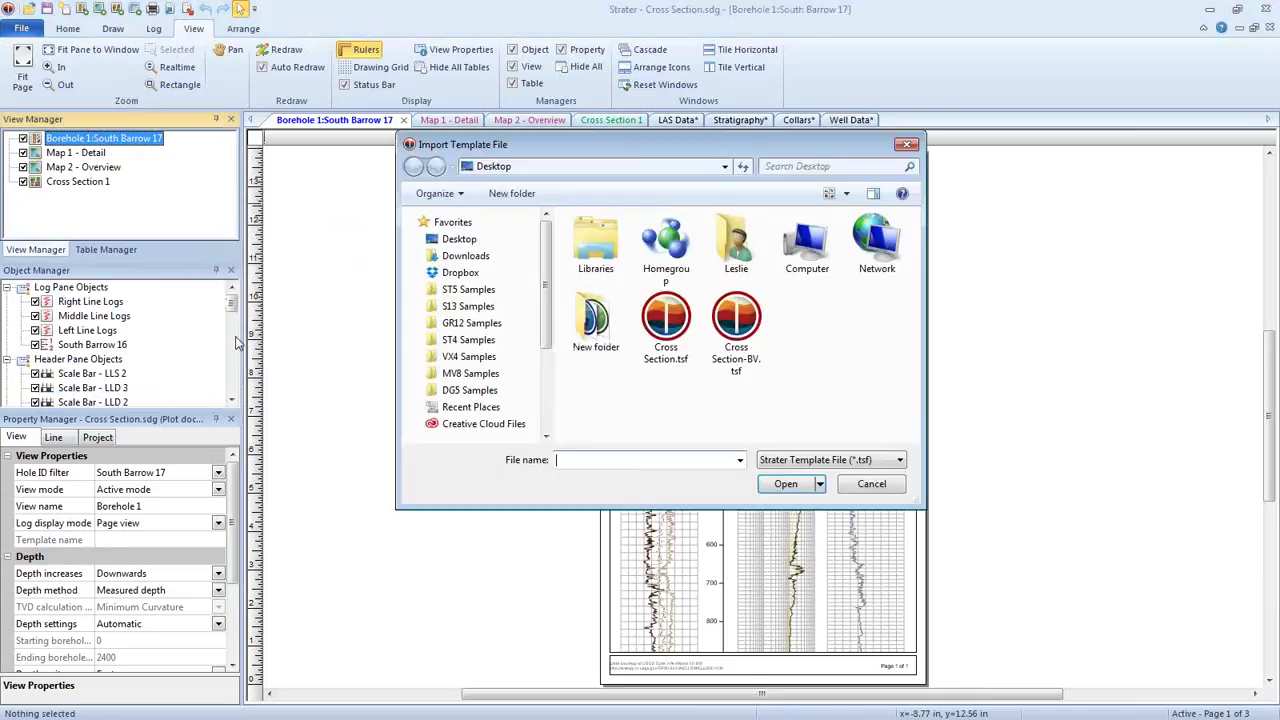
click(755, 356)
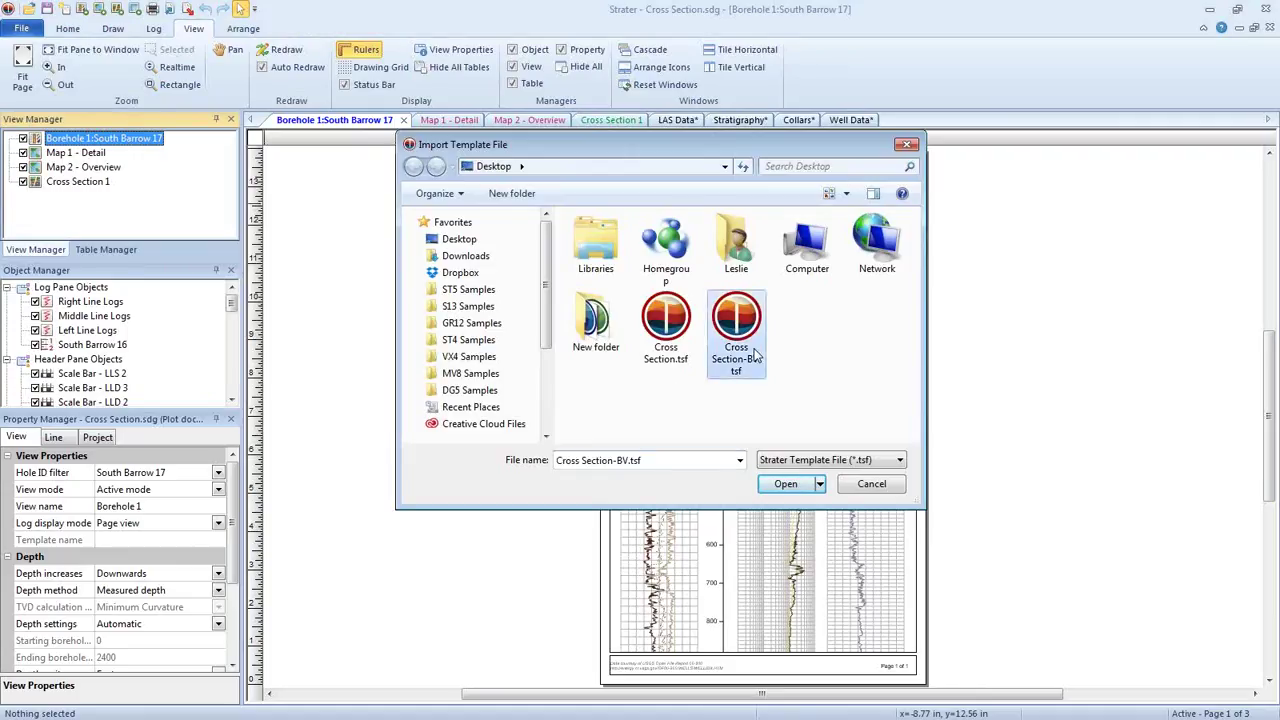
click(788, 483)
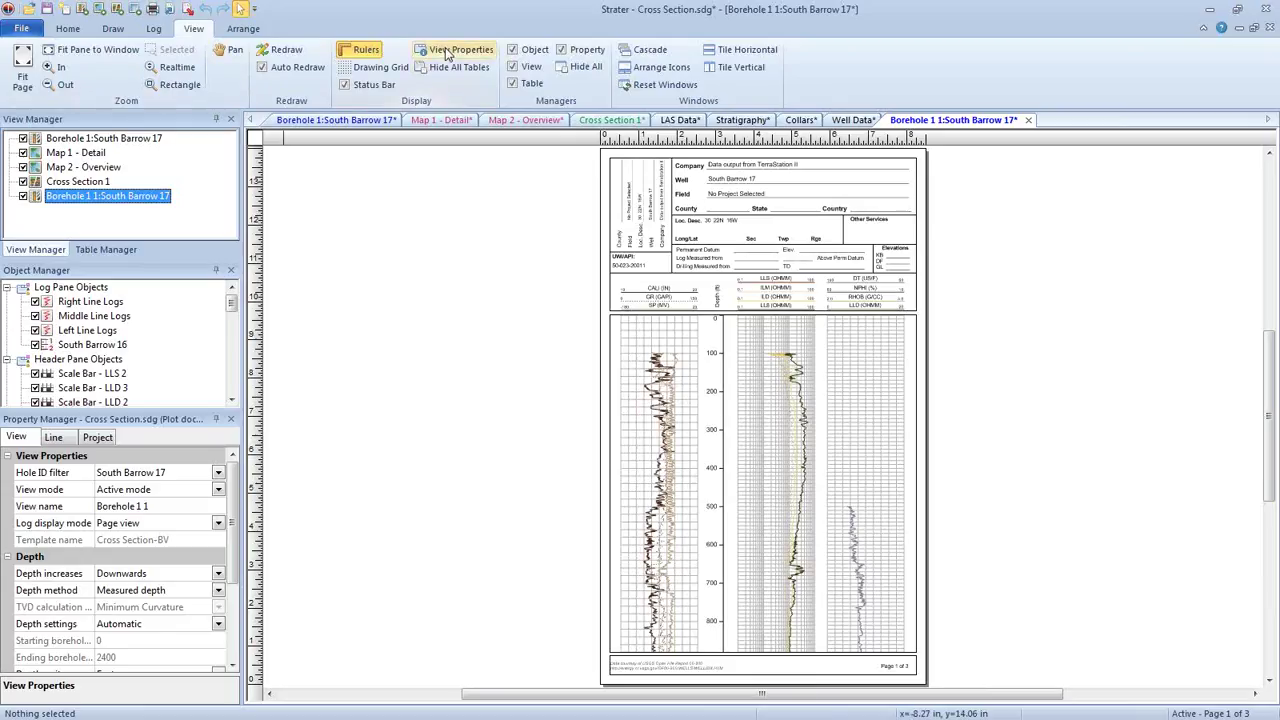
- Set the loaded borehole view's Hole ID filter to South Barrow 16 and compare it with the original South Barrow 17 view
click(214, 475)
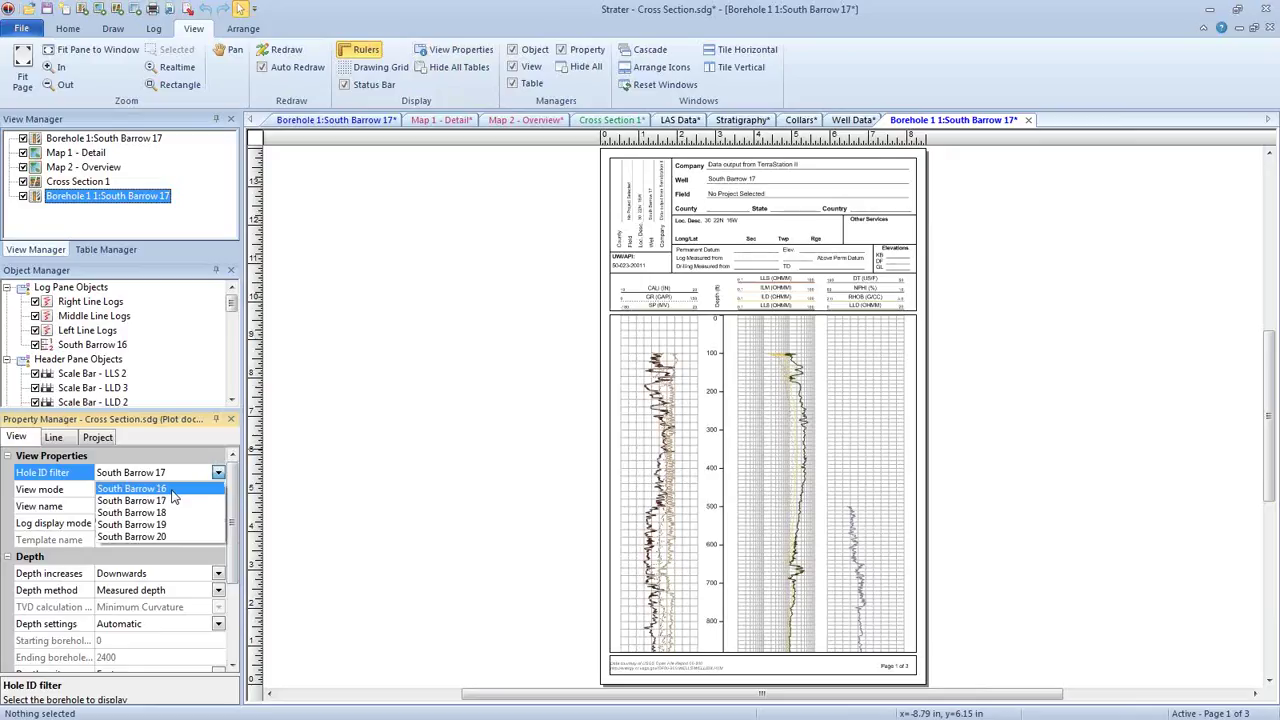
click(172, 490)
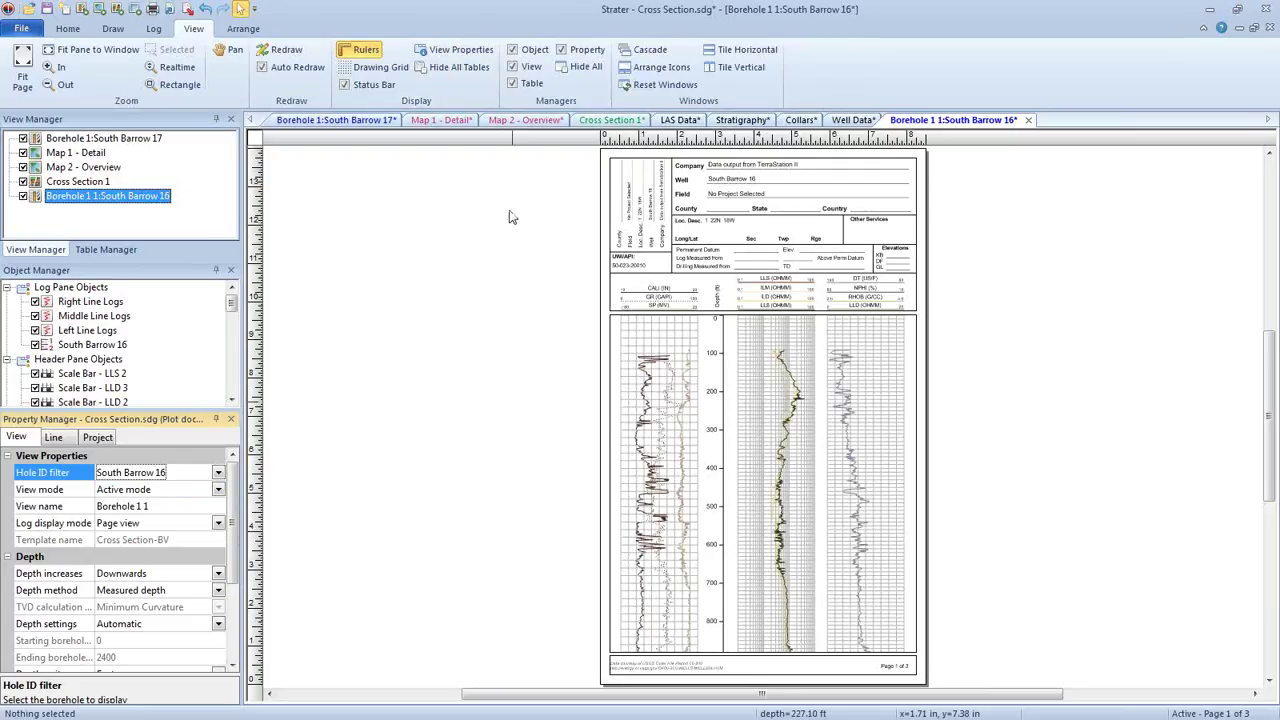
click(347, 122)
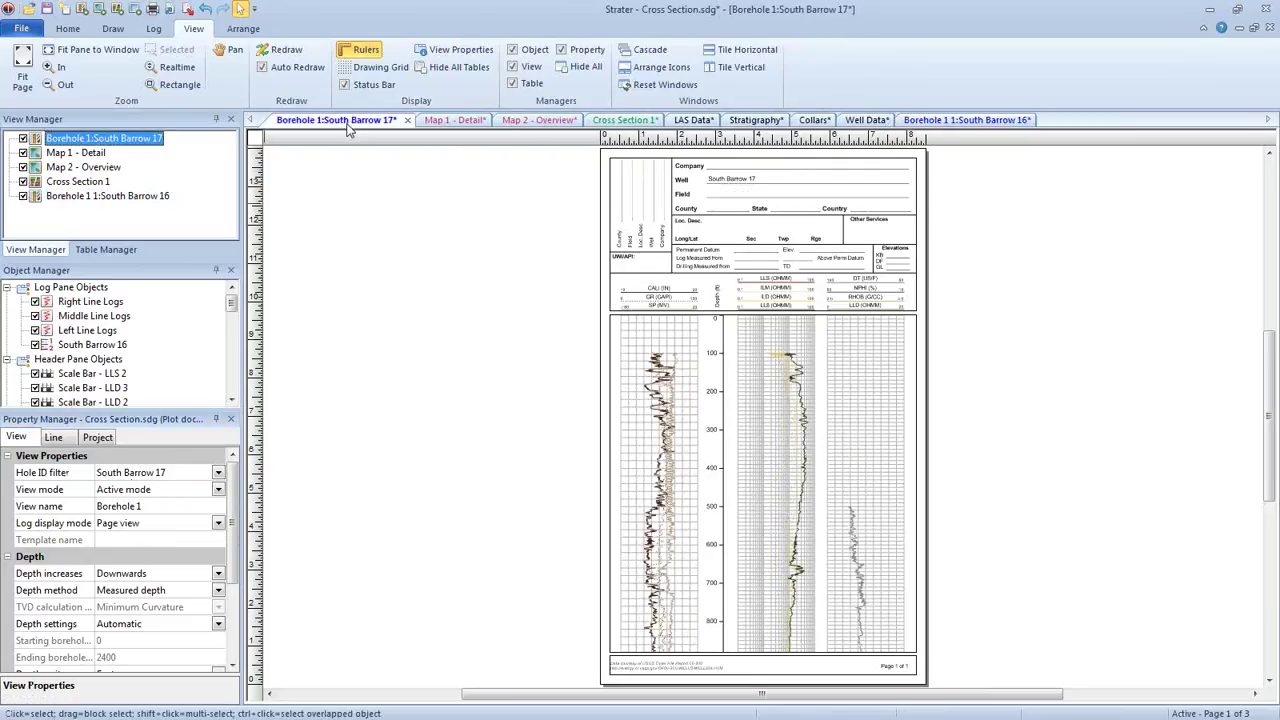
click(941, 124)
click(340, 122)
click(935, 122)
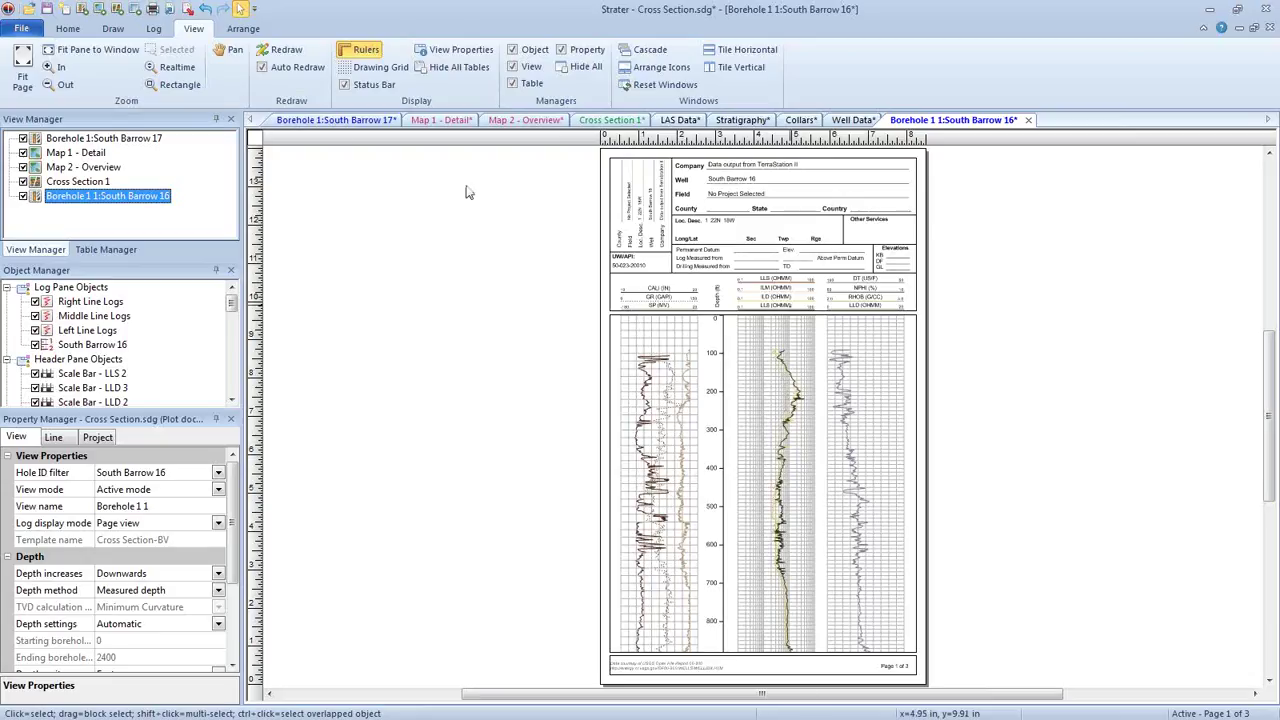
click(326, 121)
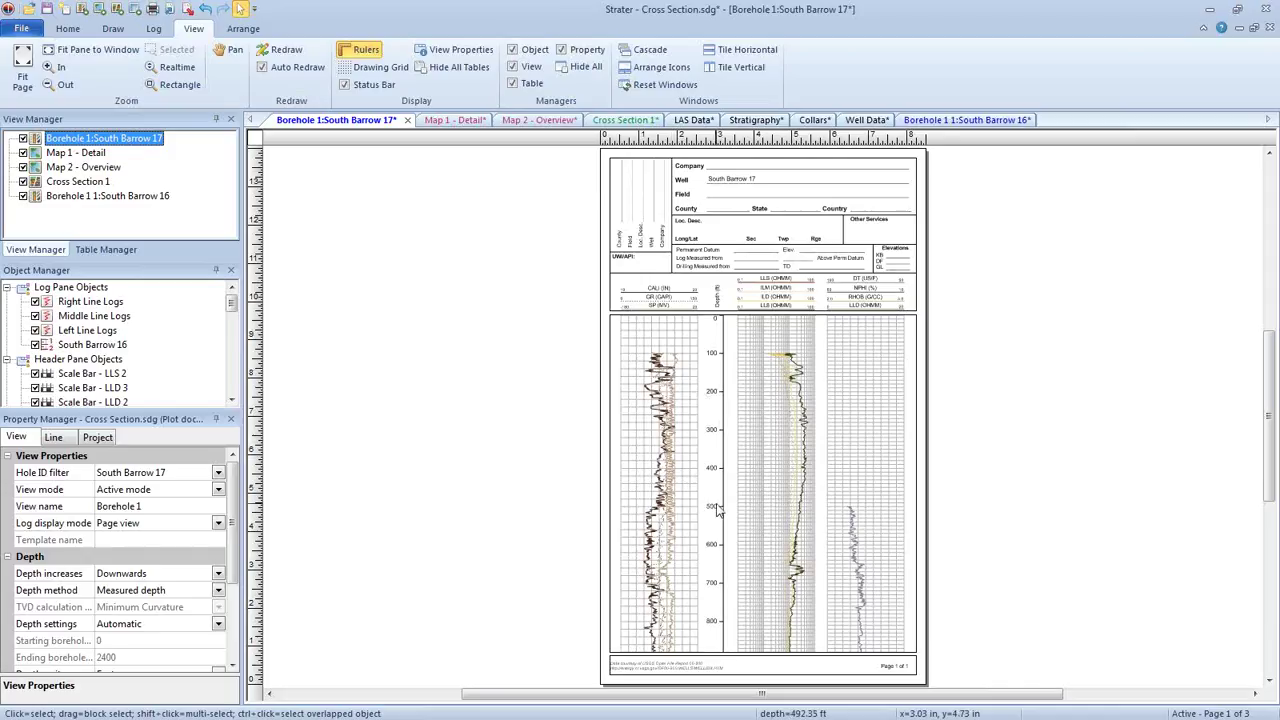
- Open Cross Section-BV.tsf from the Desktop again to add another borehole view to the project
click(30, 32)
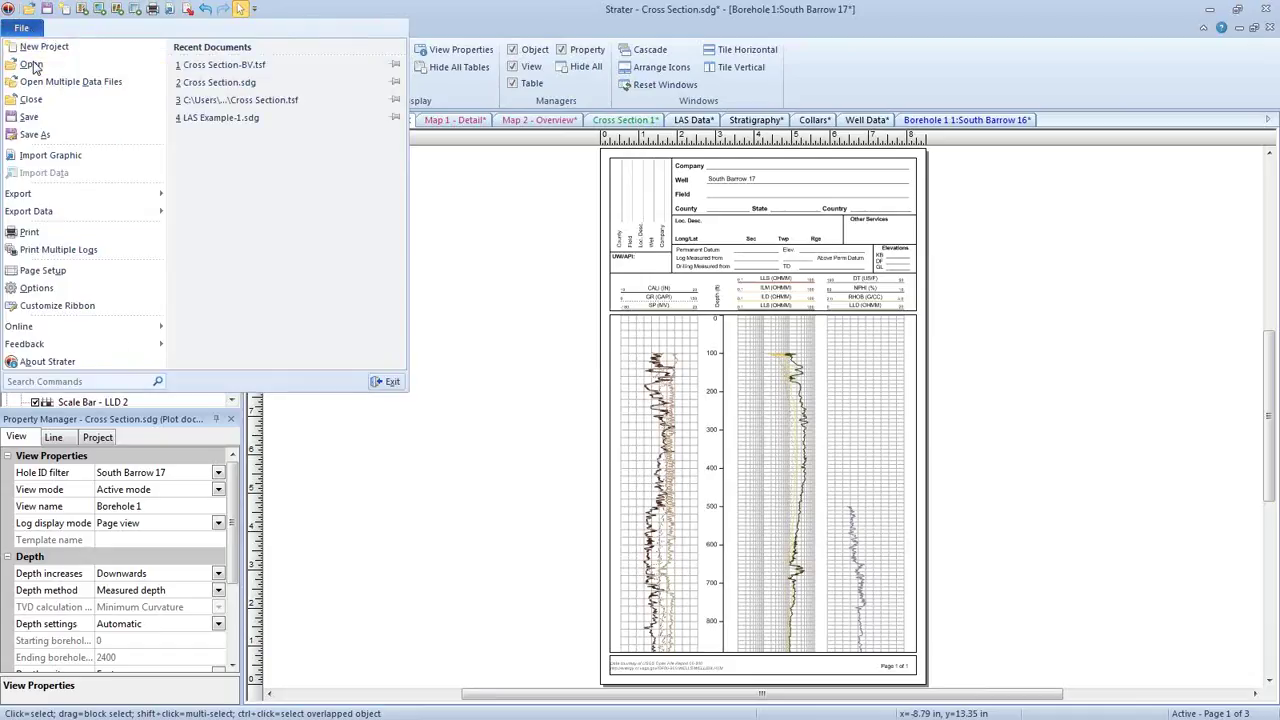
click(32, 64)
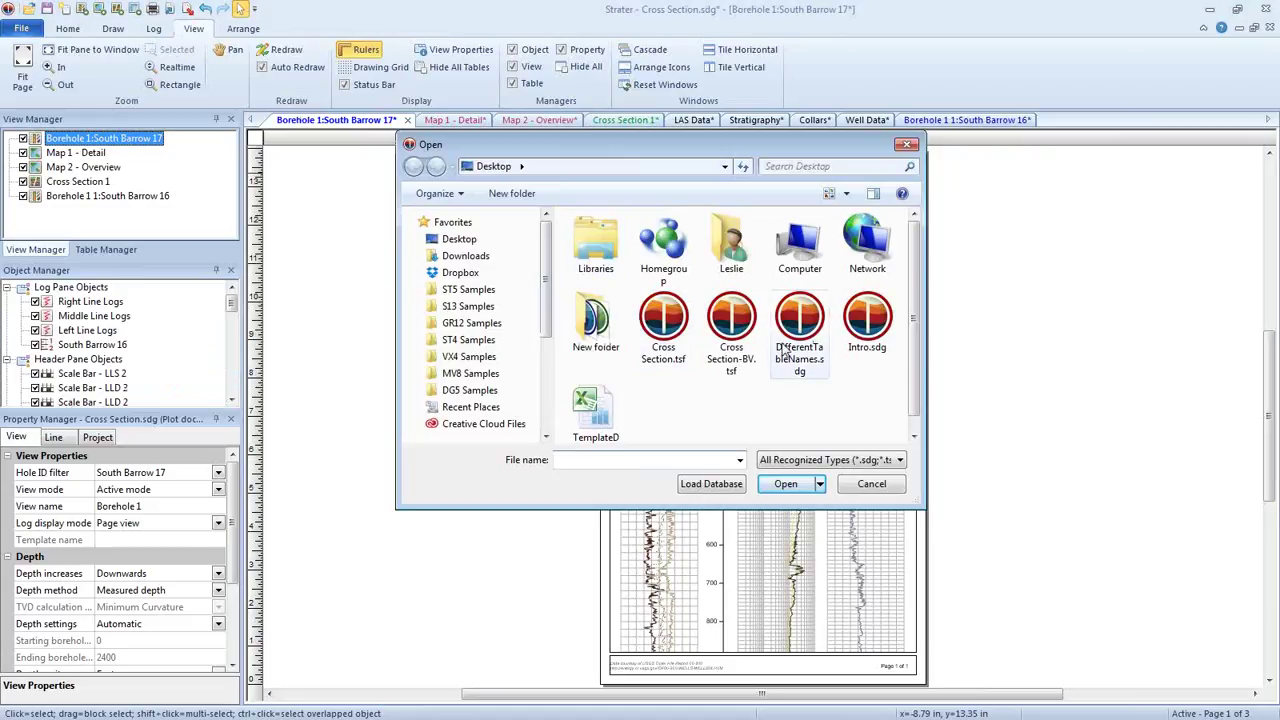
click(752, 343)
click(786, 484)
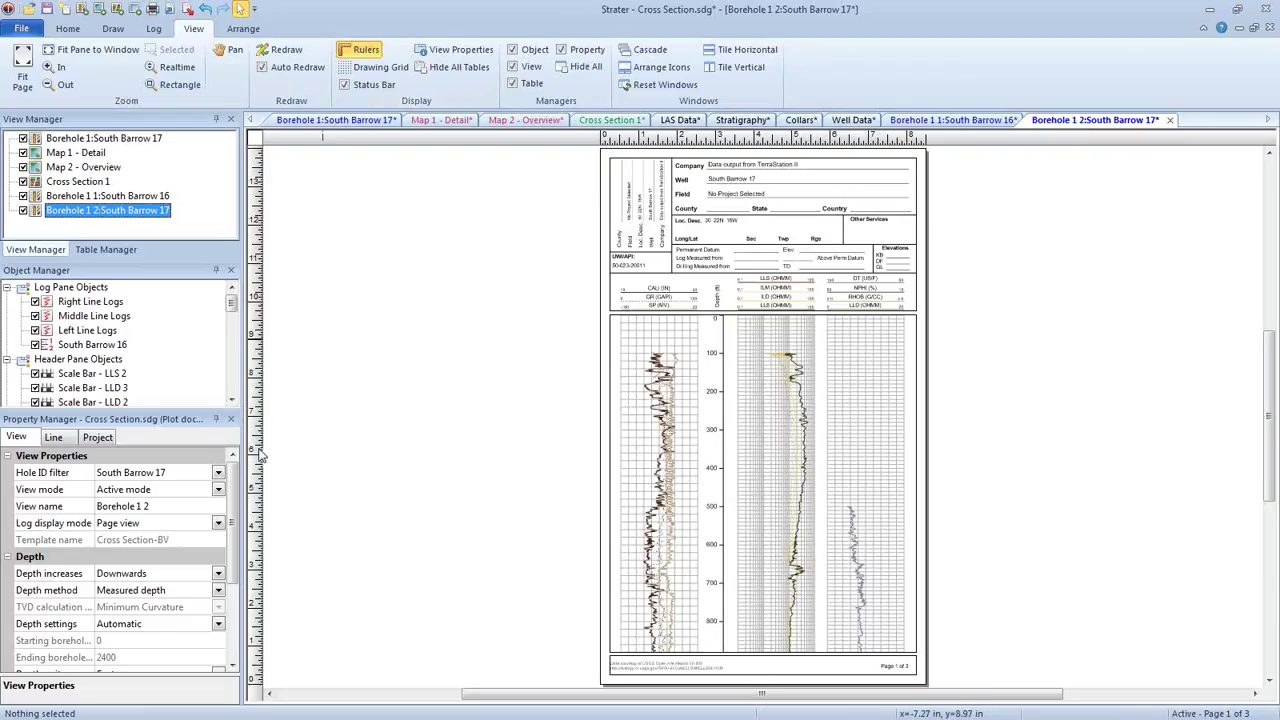
- Switch the Borehole 1 2 view to user-defined depth settings with a starting depth of 200 and an ending depth of 500 feet
drag(237, 470, 238, 523)
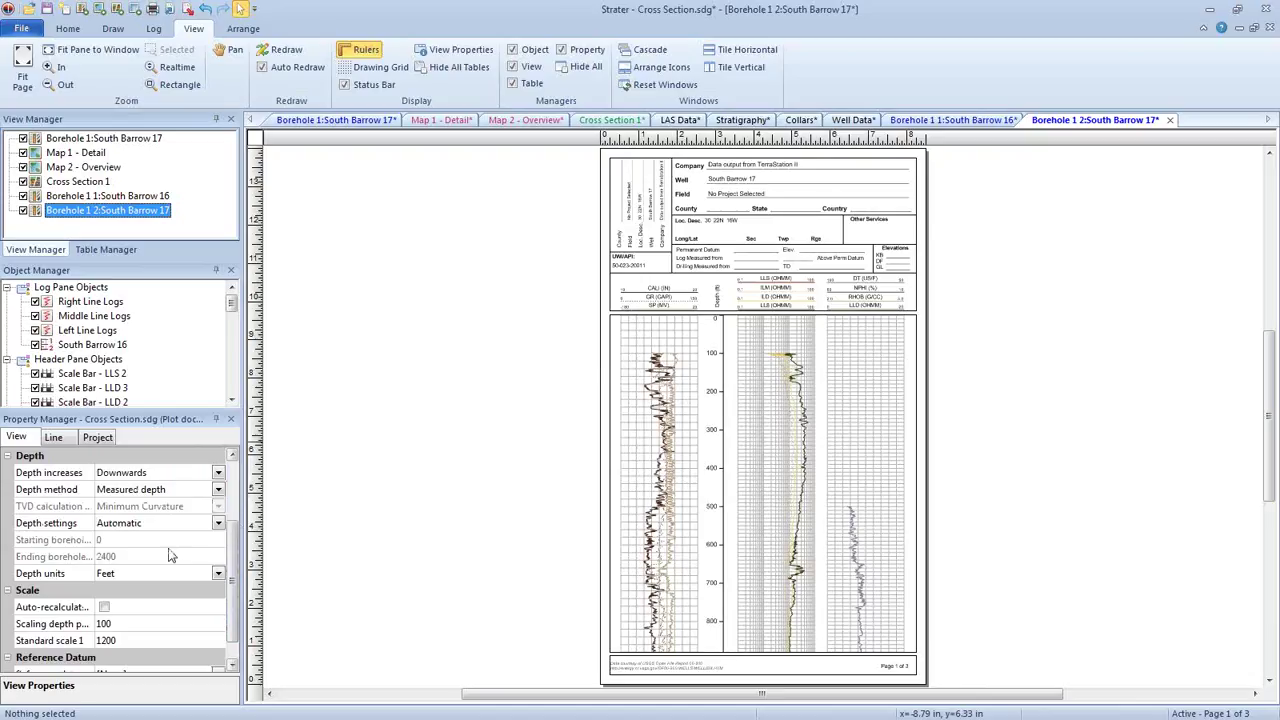
click(121, 523)
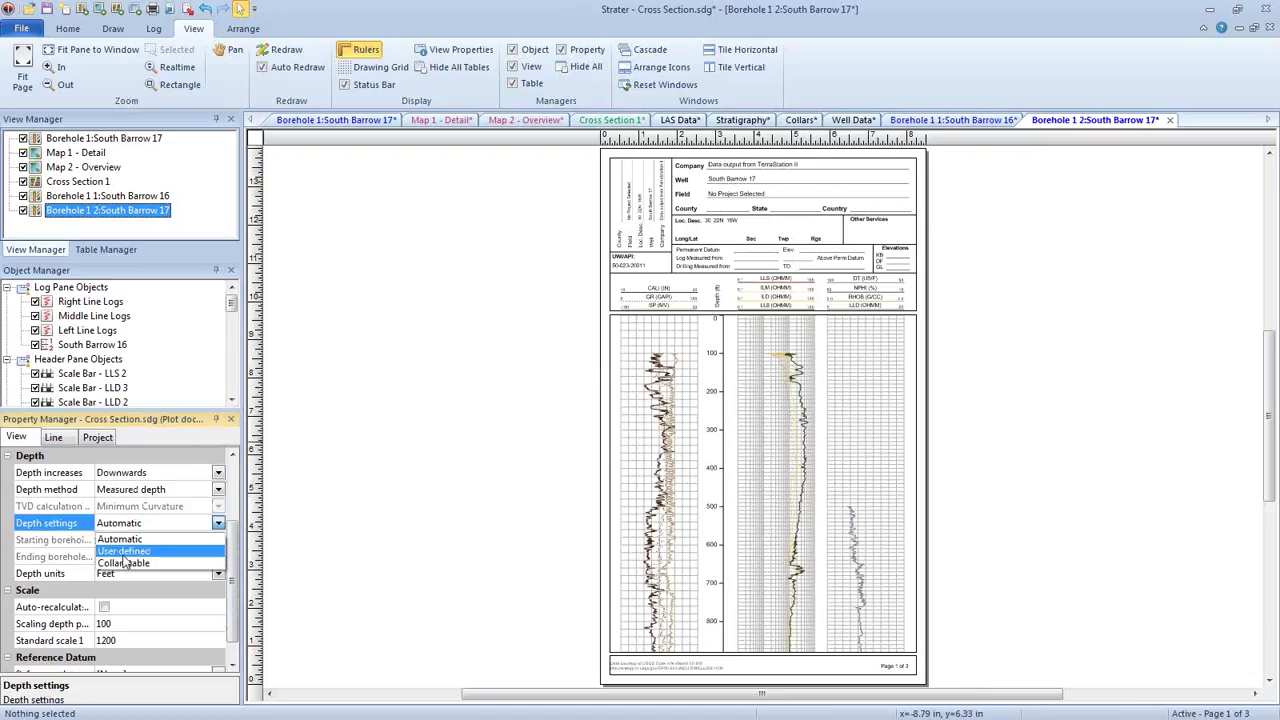
click(124, 552)
click(88, 543)
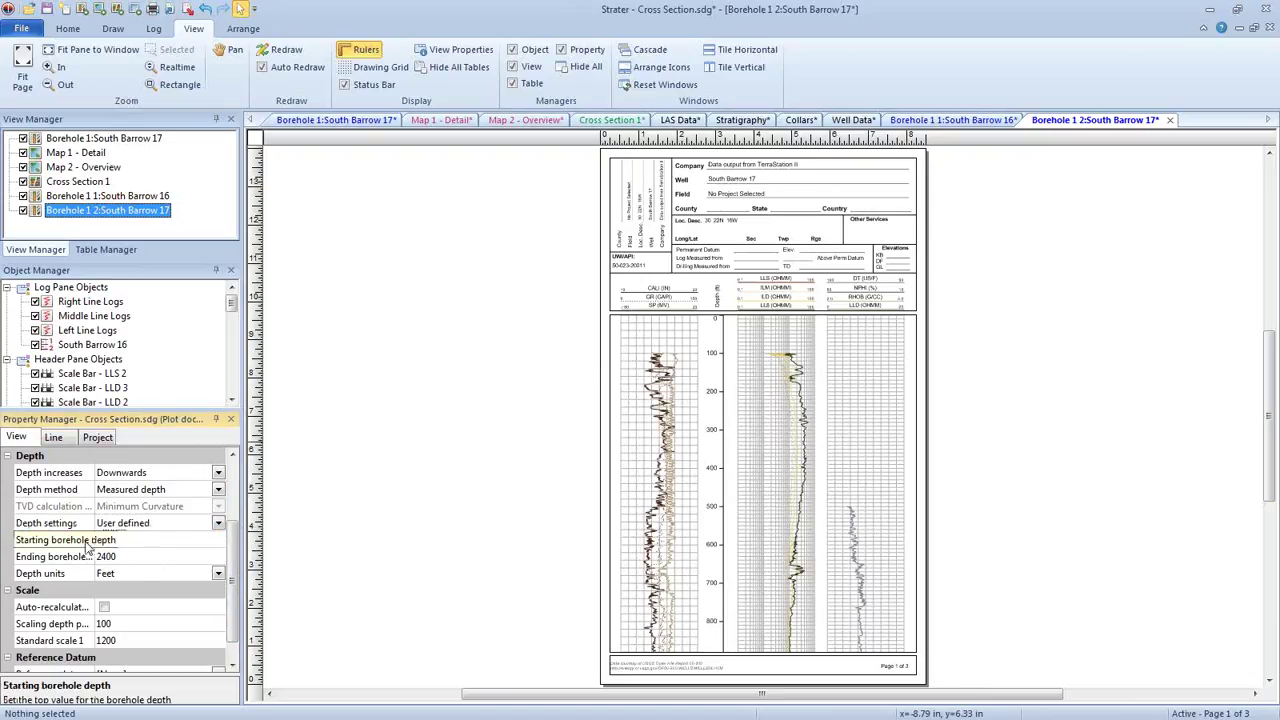
click(110, 541)
text(200)
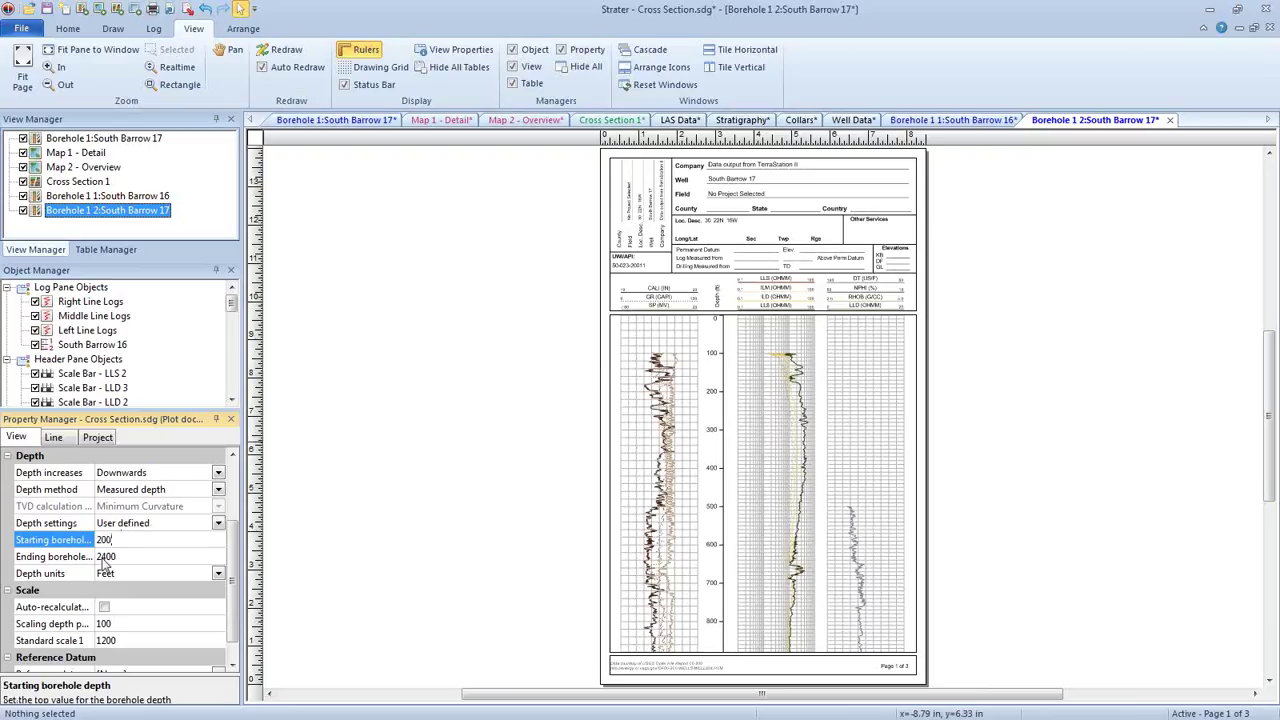
click(106, 558)
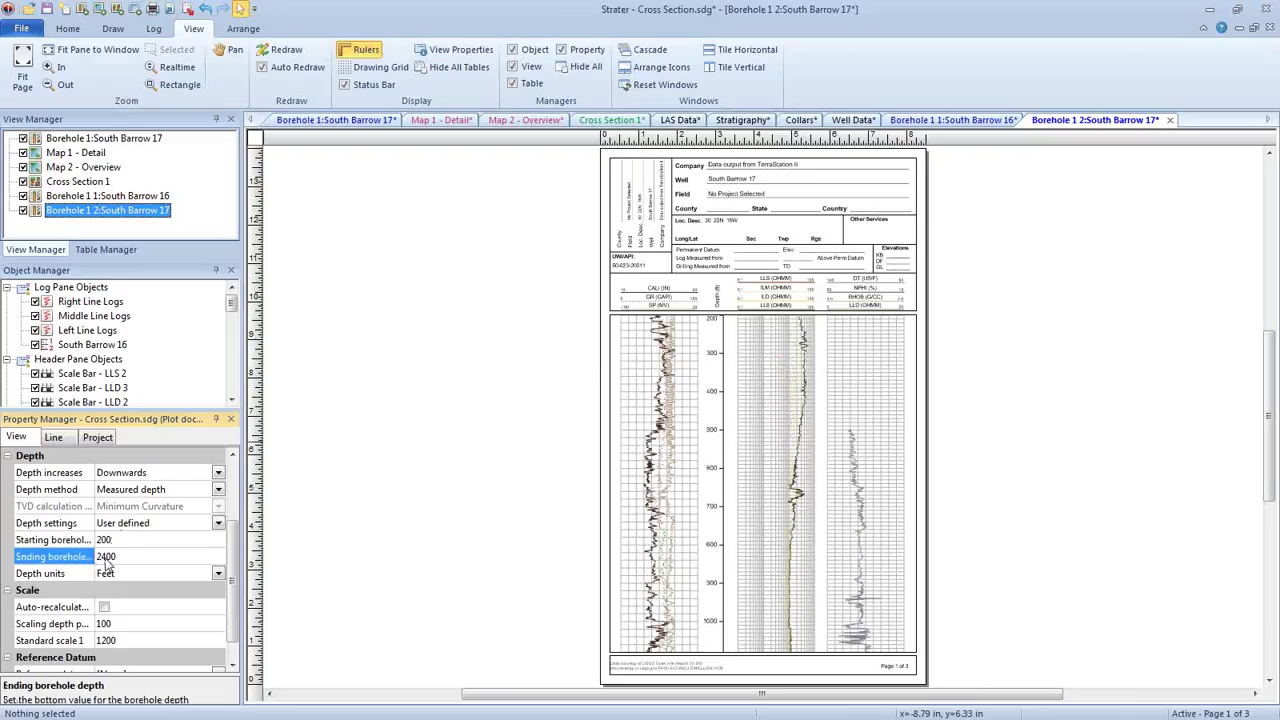
text(500)
key(Return)
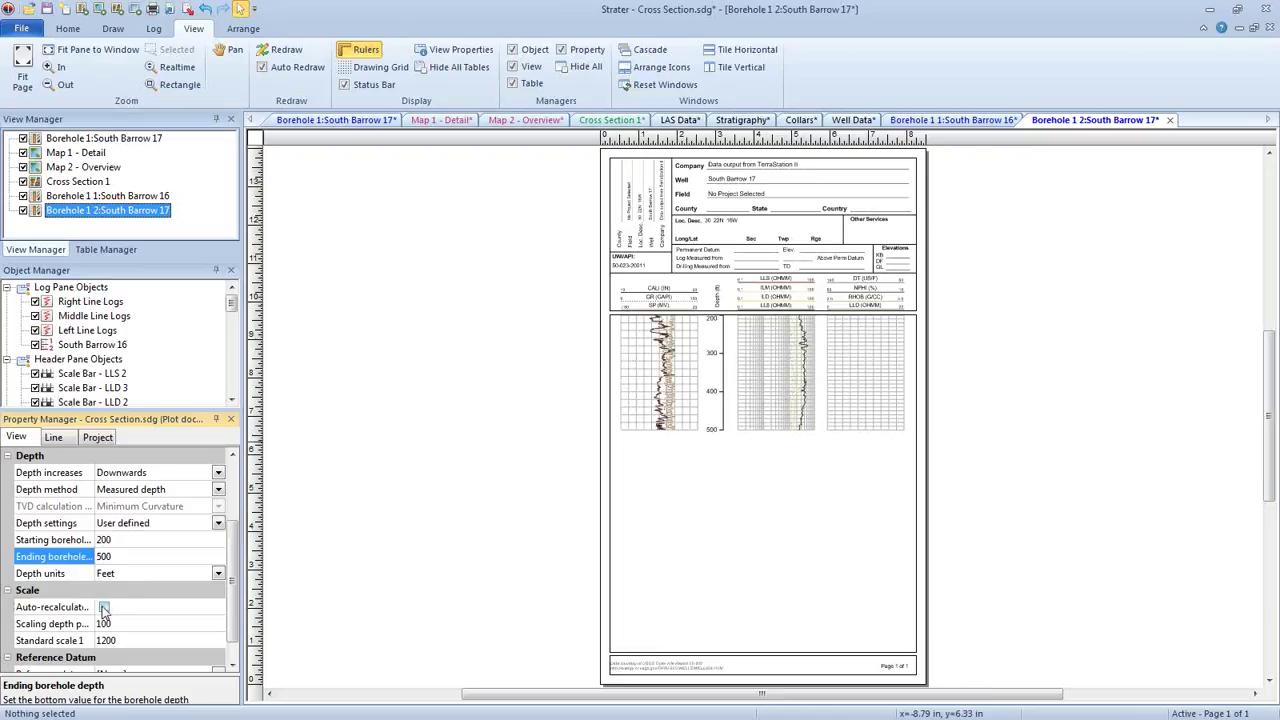
- Enable Auto-recalculate scale for the Borehole 1 2 view and compare it with the original Borehole 1 view
click(103, 607)
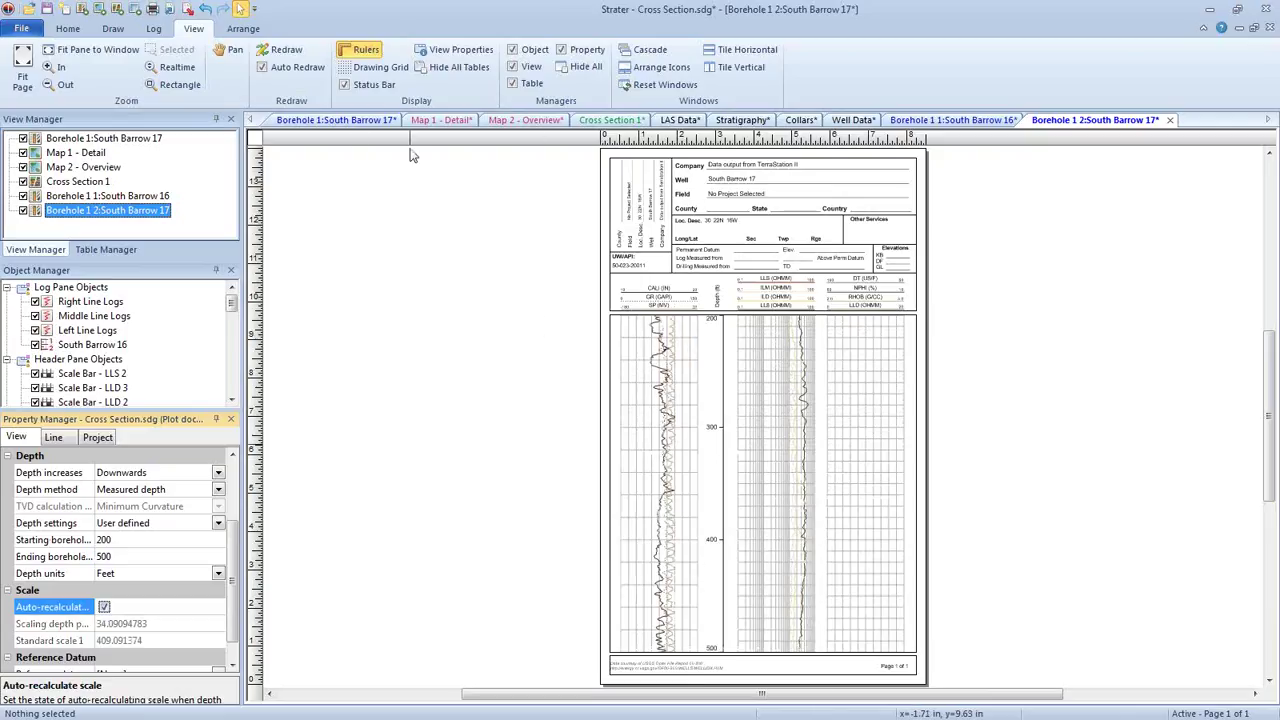
click(338, 122)
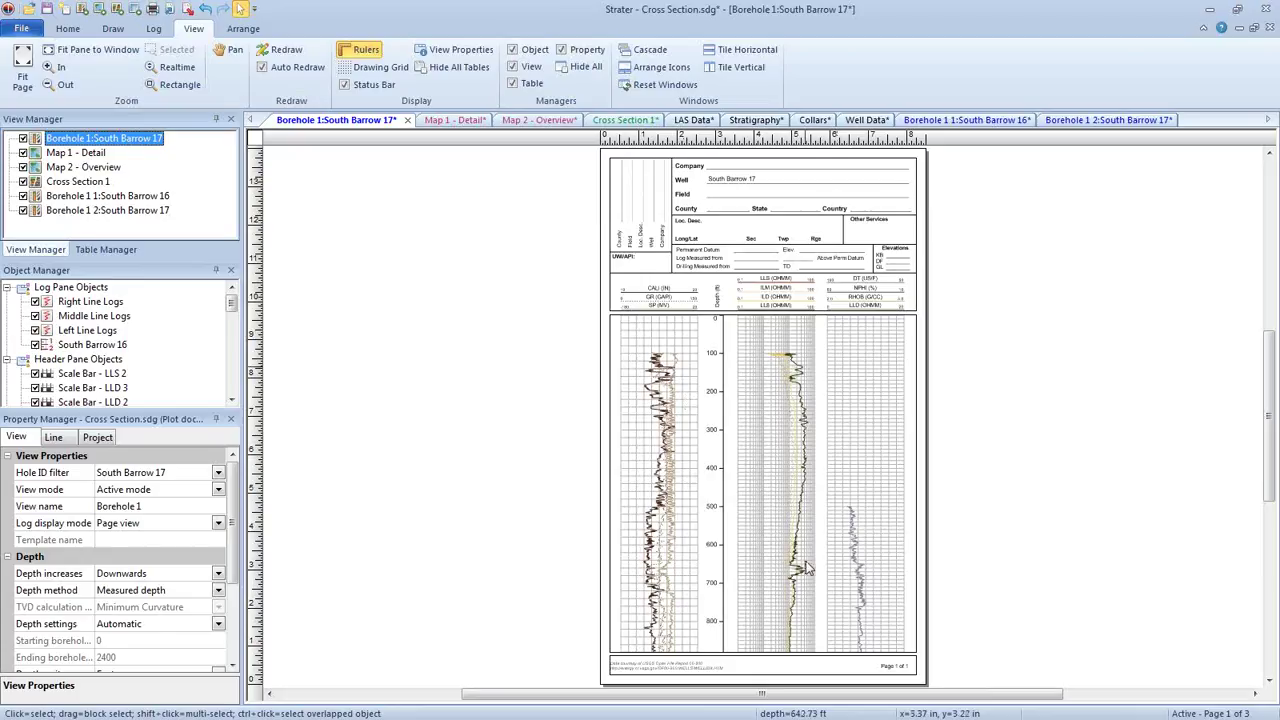
click(1085, 120)
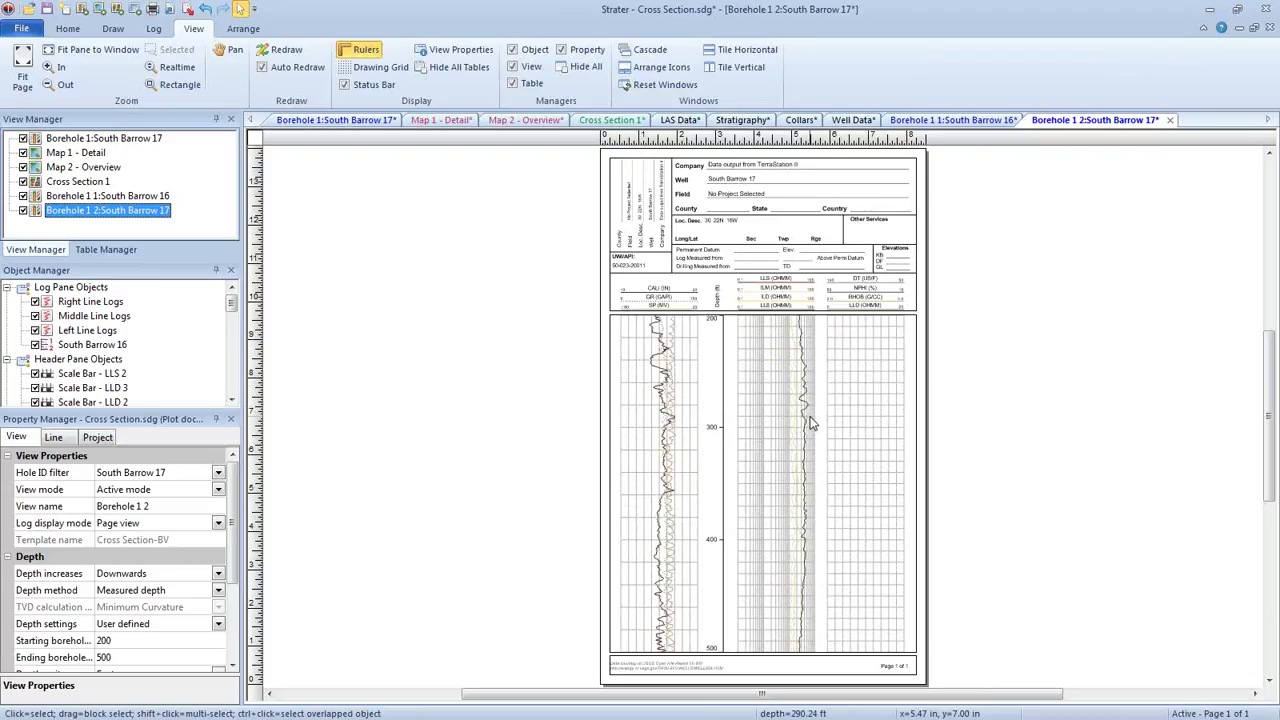
- Open the full-project template Cross Section.tsf from the Desktop in the current project
right_click(220, 185)
click(213, 192)
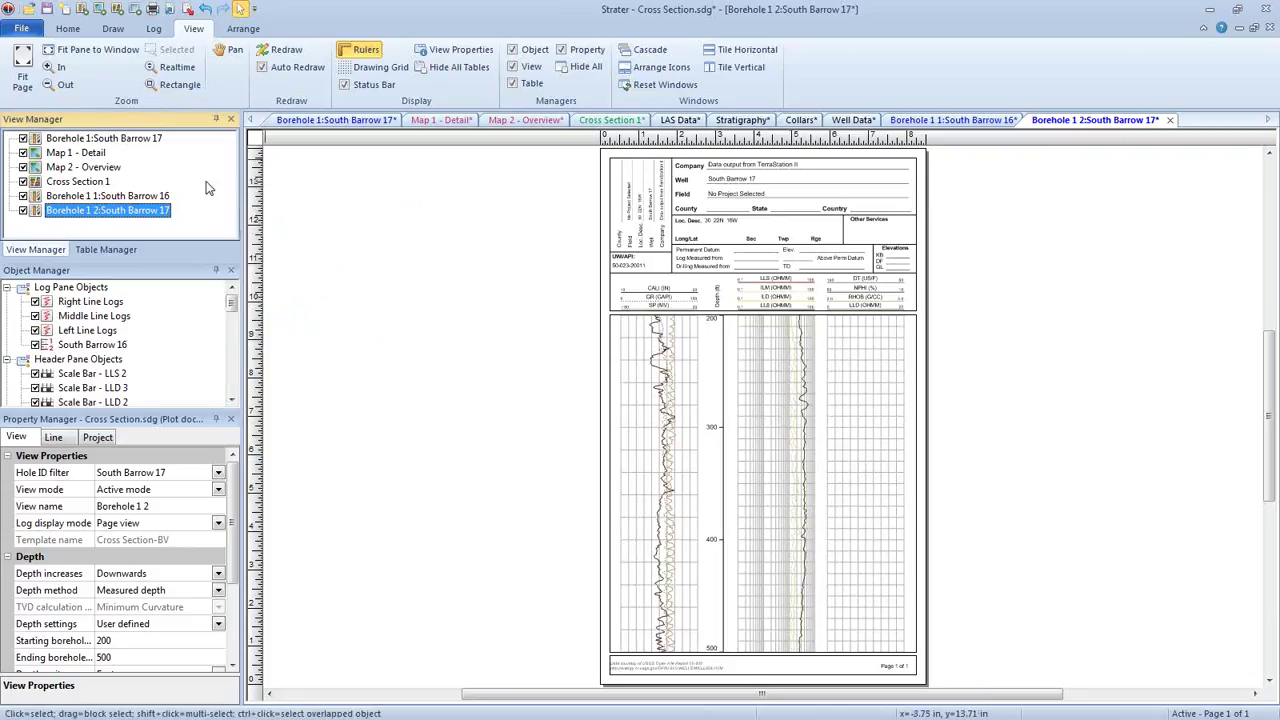
click(28, 30)
click(31, 63)
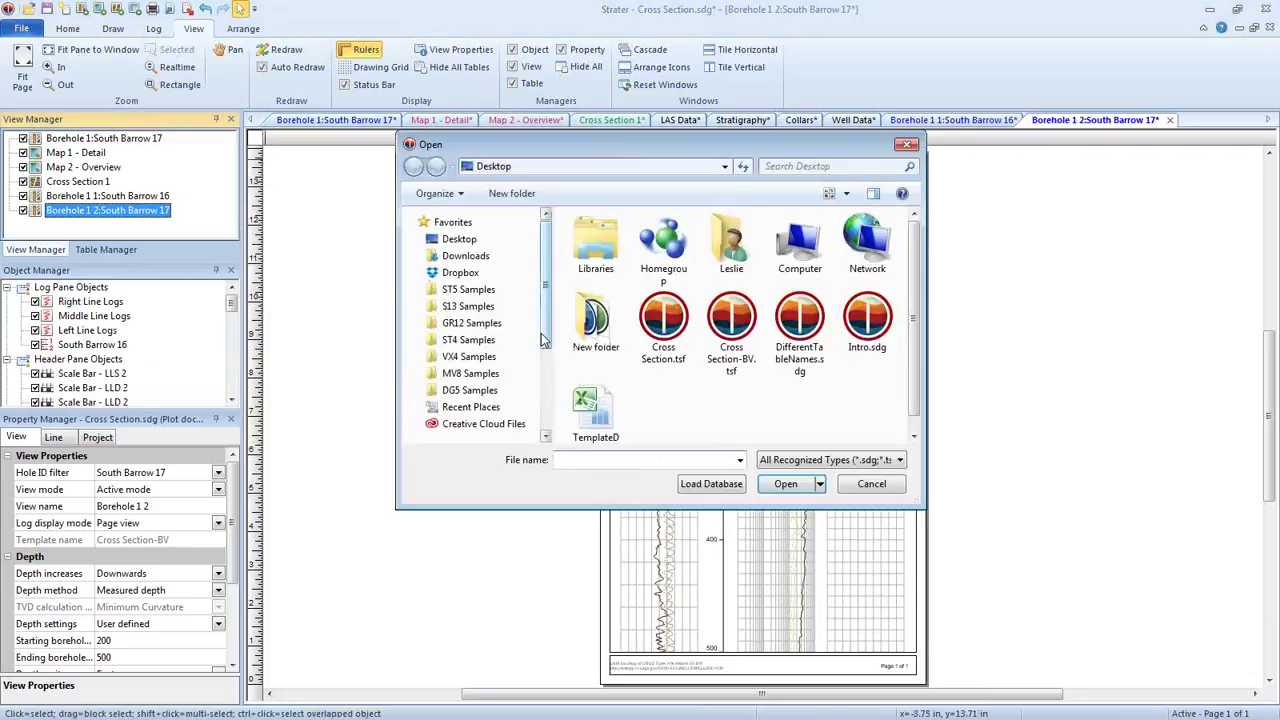
click(648, 320)
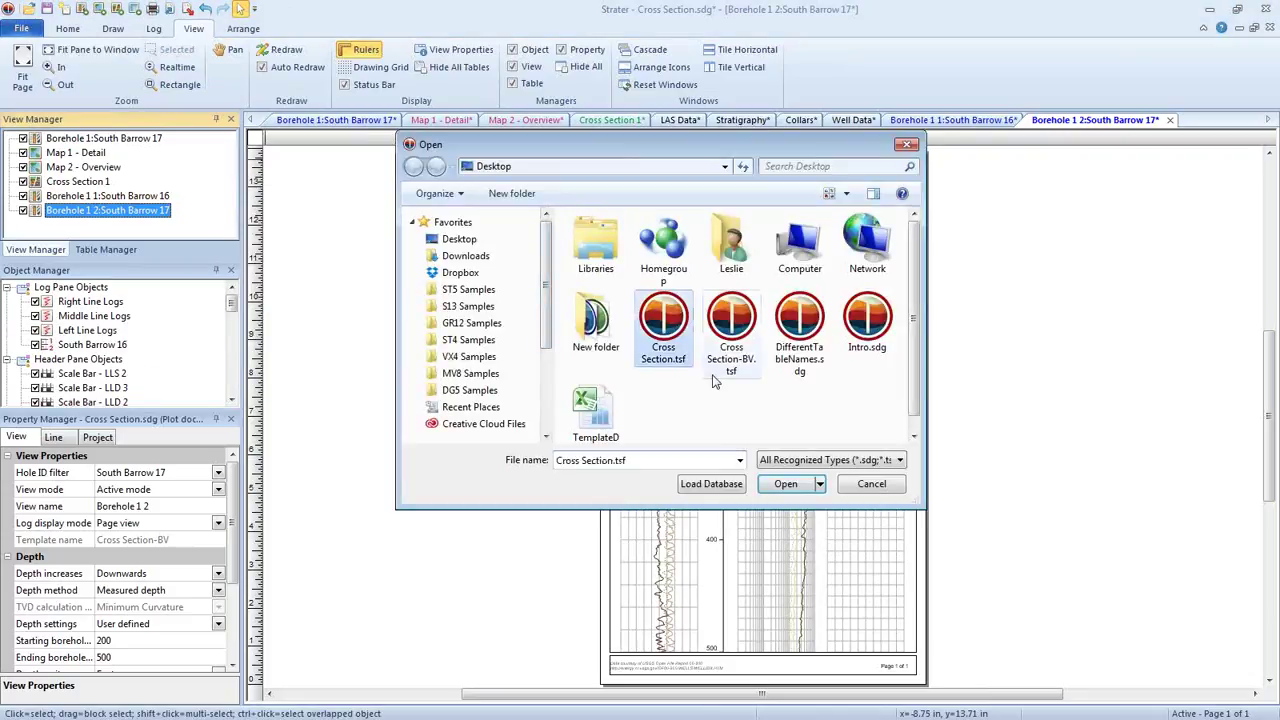
click(804, 485)
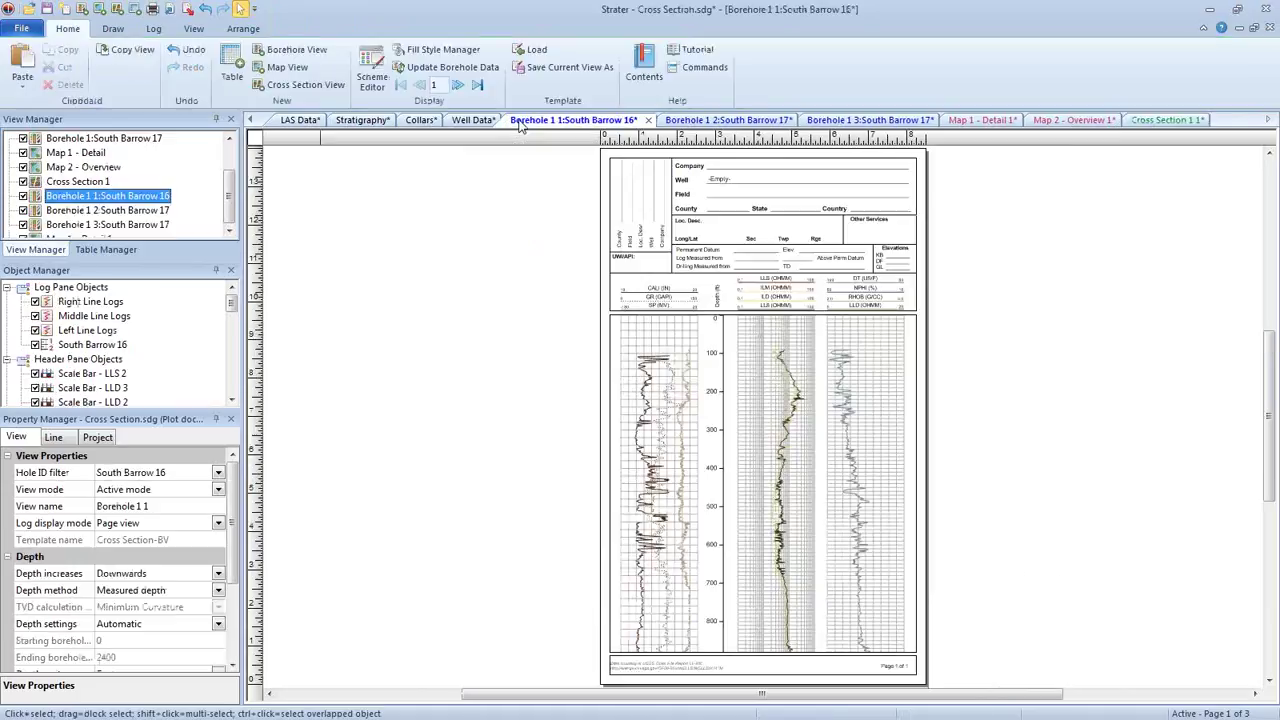
- Examine the header text and logs of the Borehole 1 1 and original Borehole 1 views
click(520, 122)
click(252, 119)
click(300, 120)
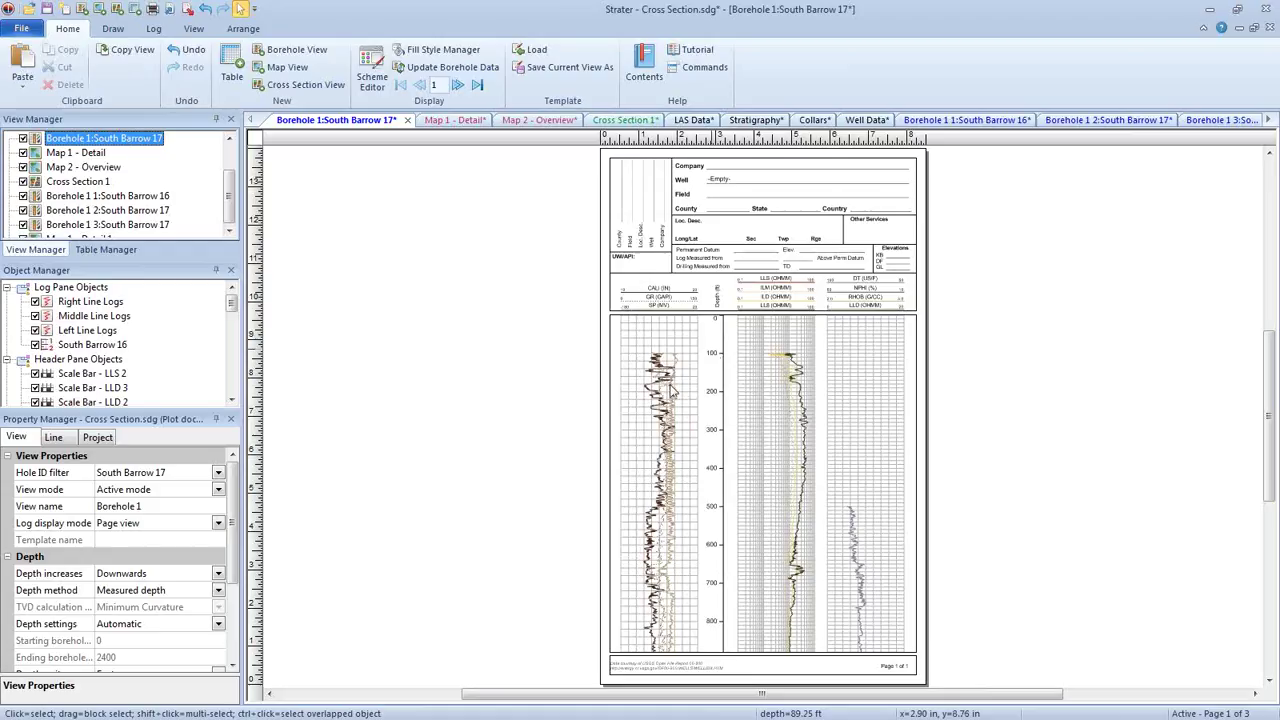
click(935, 121)
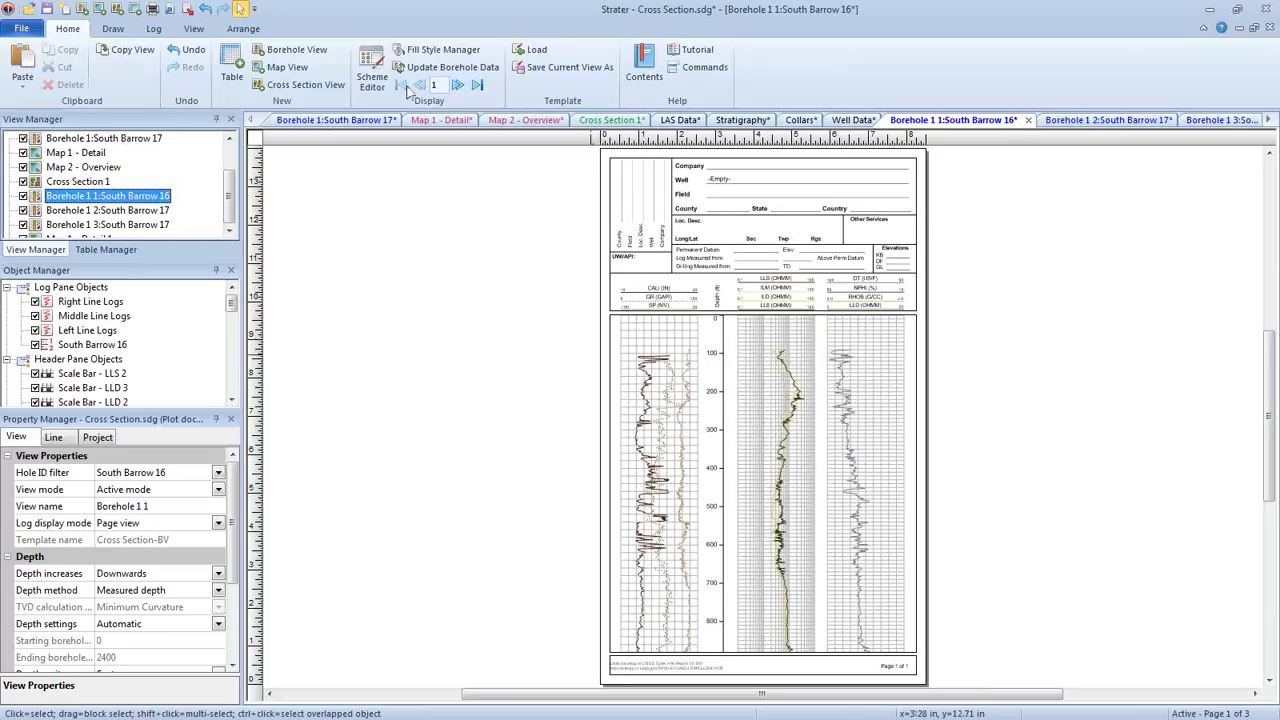
click(153, 30)
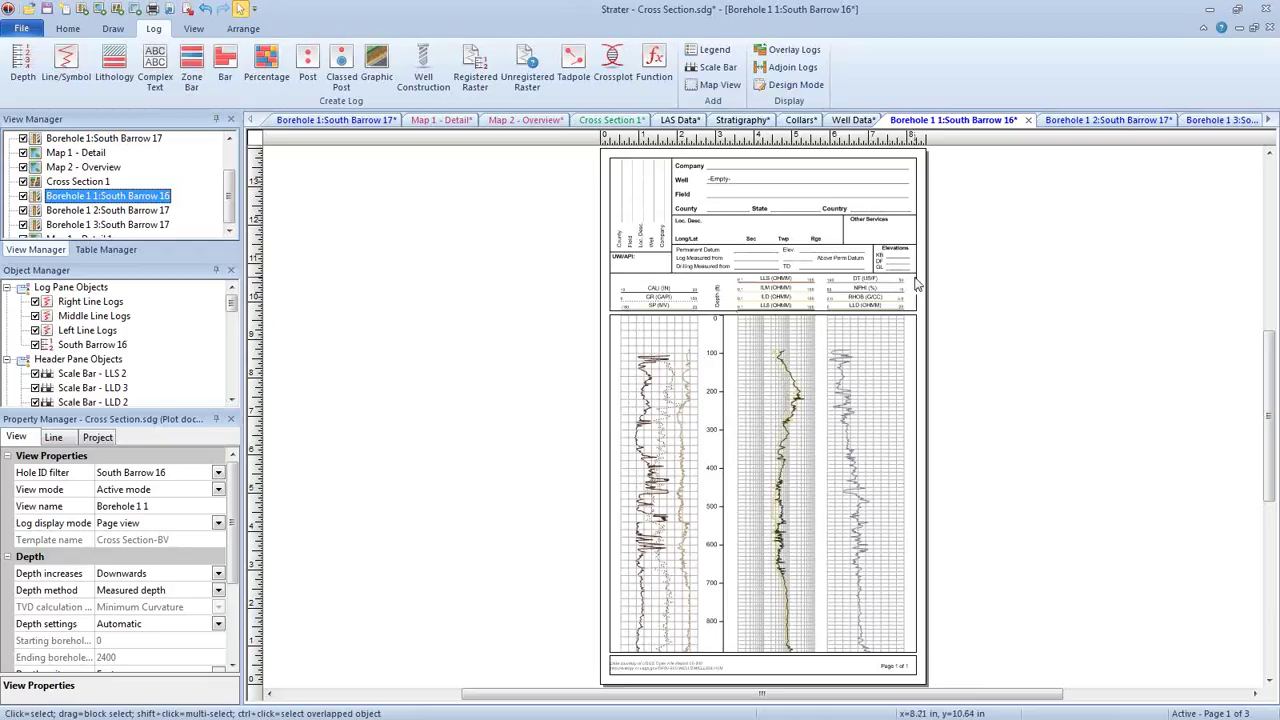
- Switch to the second Strater window, which holds the blank Project1, and bring it onto the main screen
click(1208, 10)
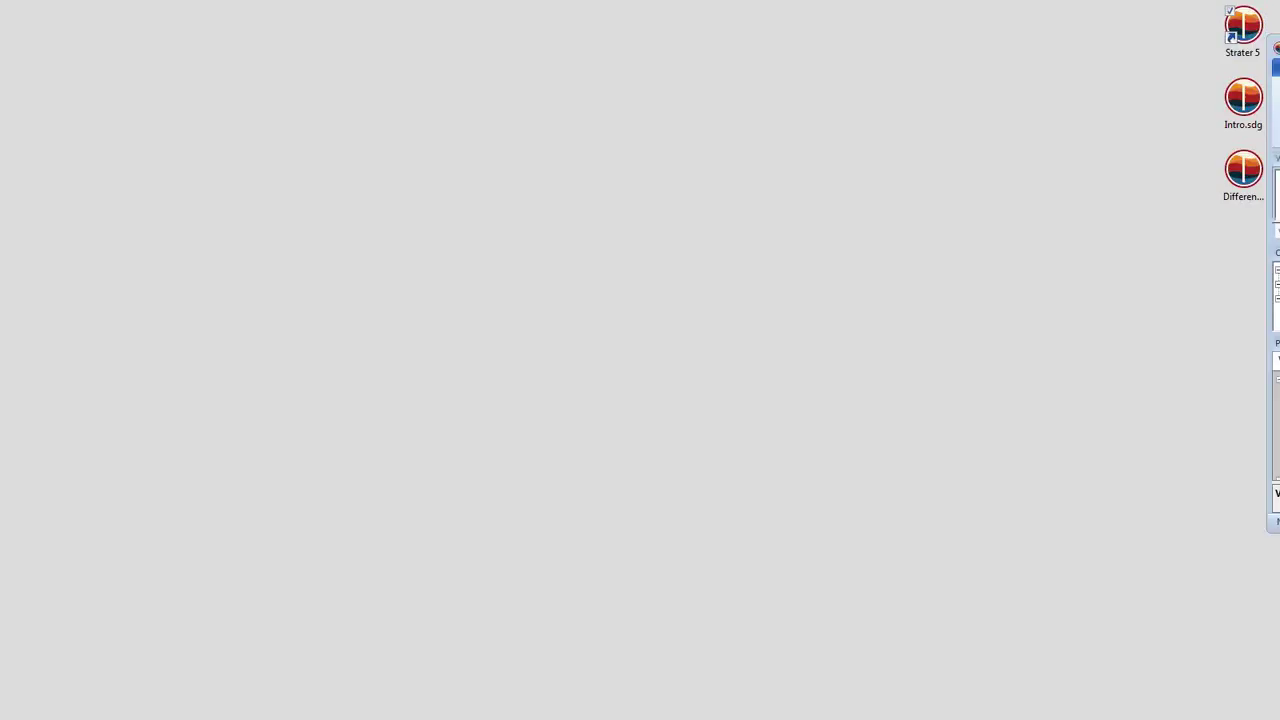
drag(1279, 42, 168, 16)
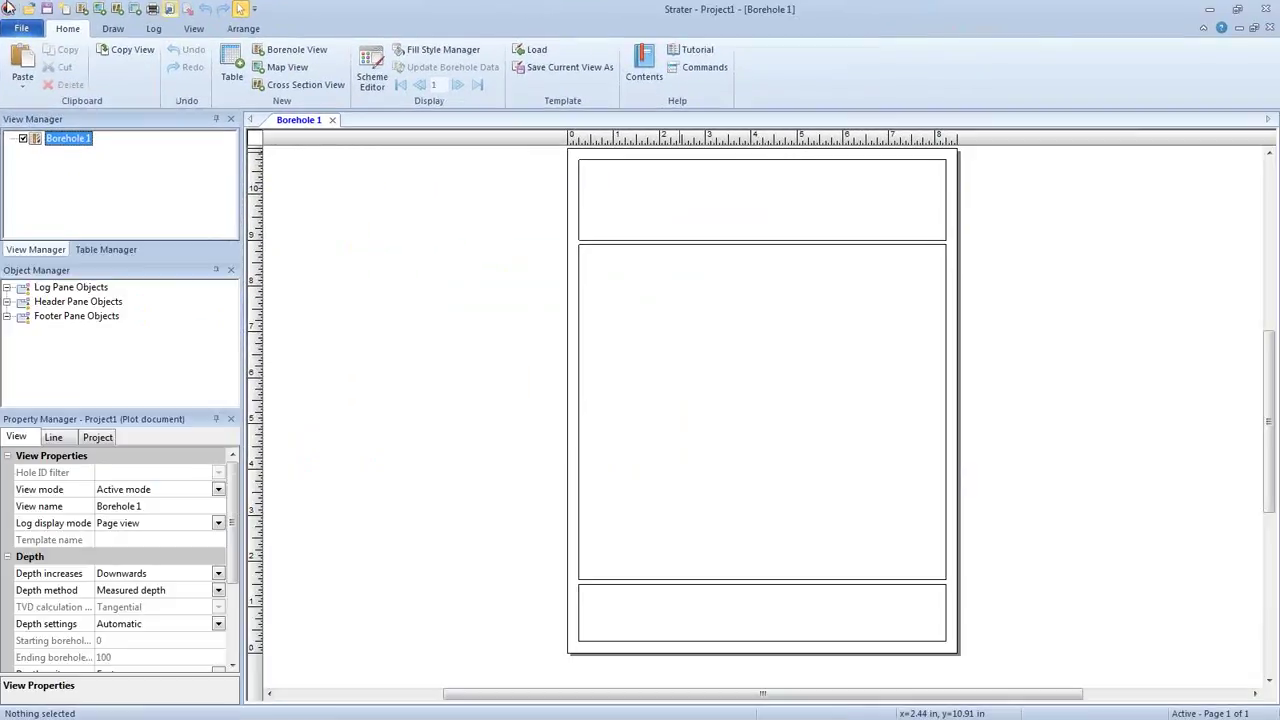
click(29, 8)
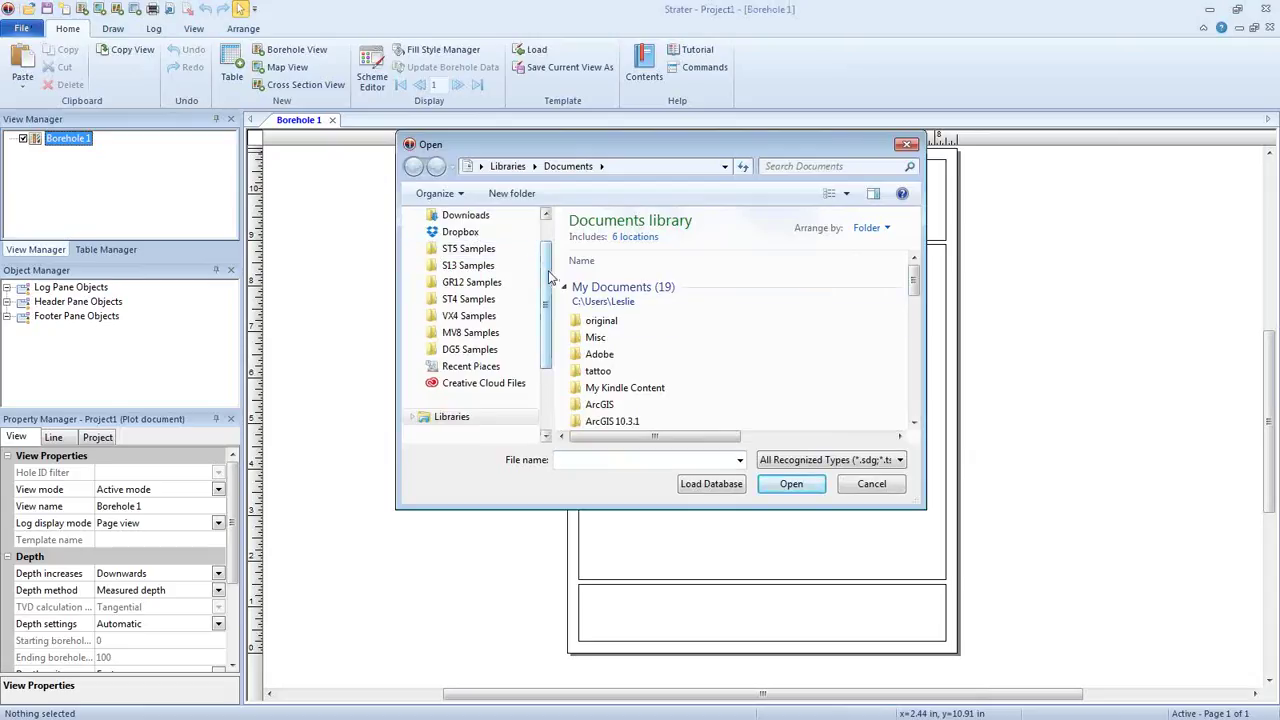
scroll(551, 283, up, 1)
click(470, 239)
click(610, 410)
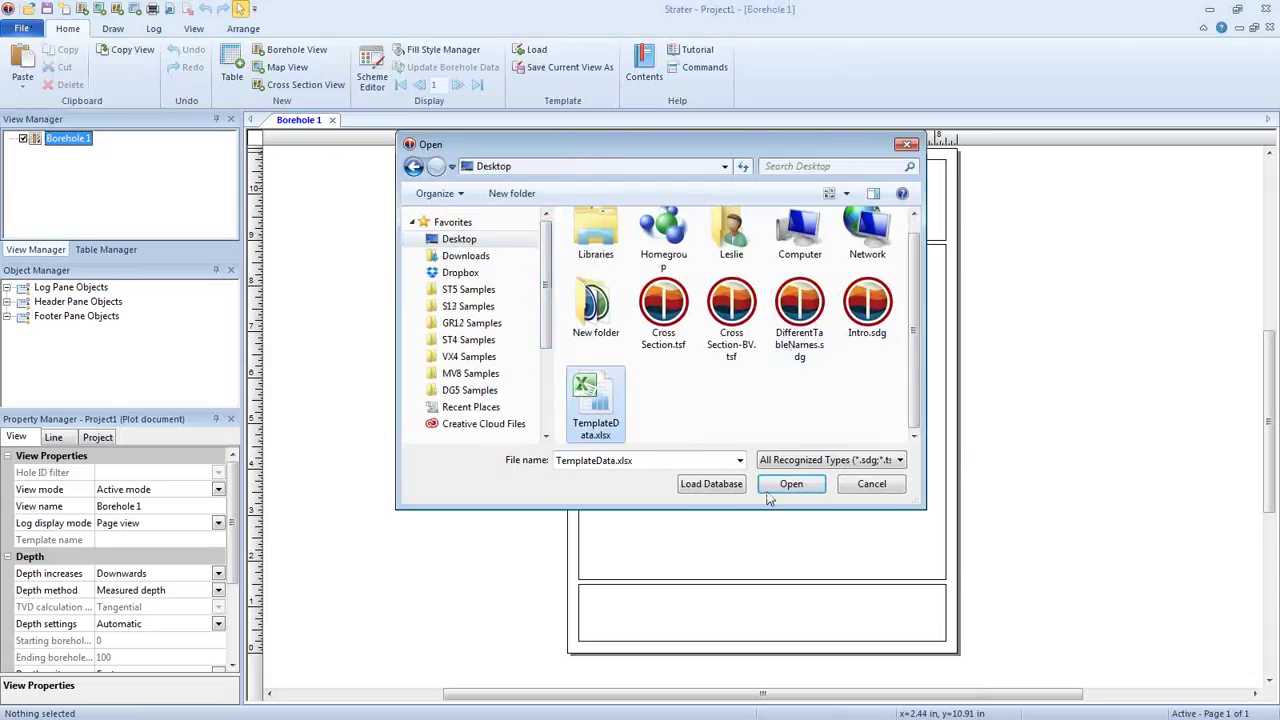
click(791, 484)
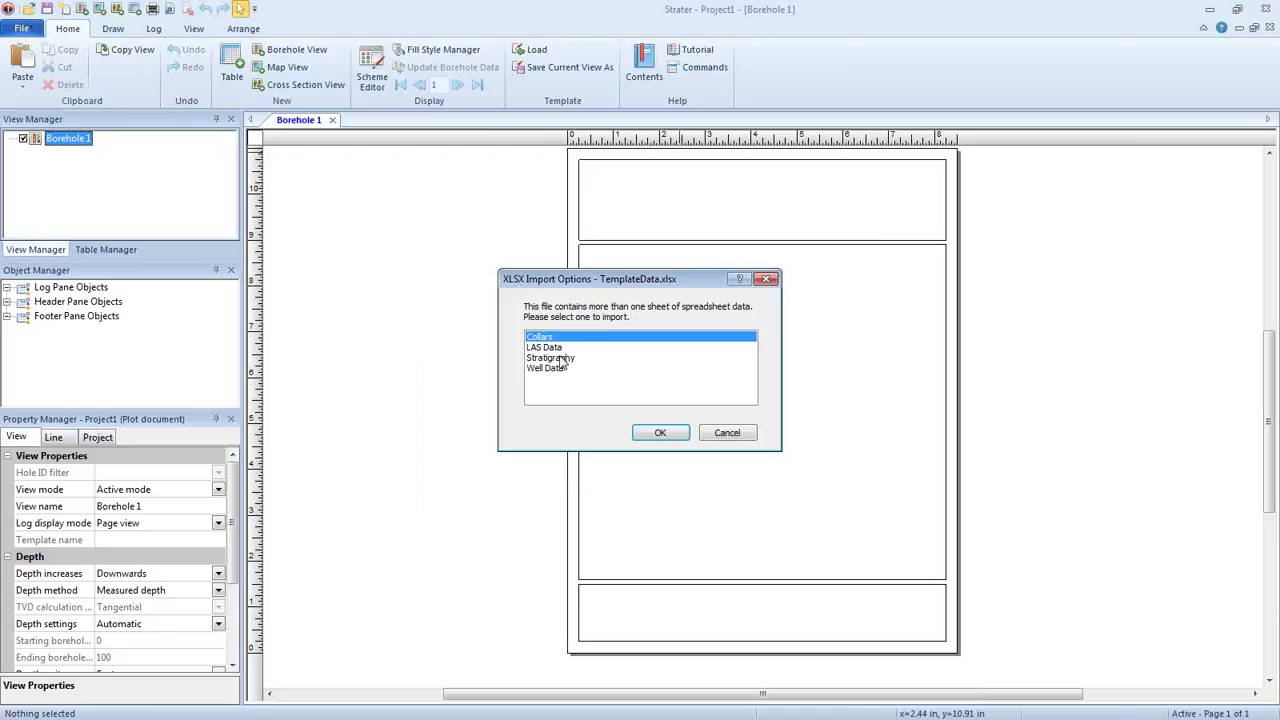
click(740, 434)
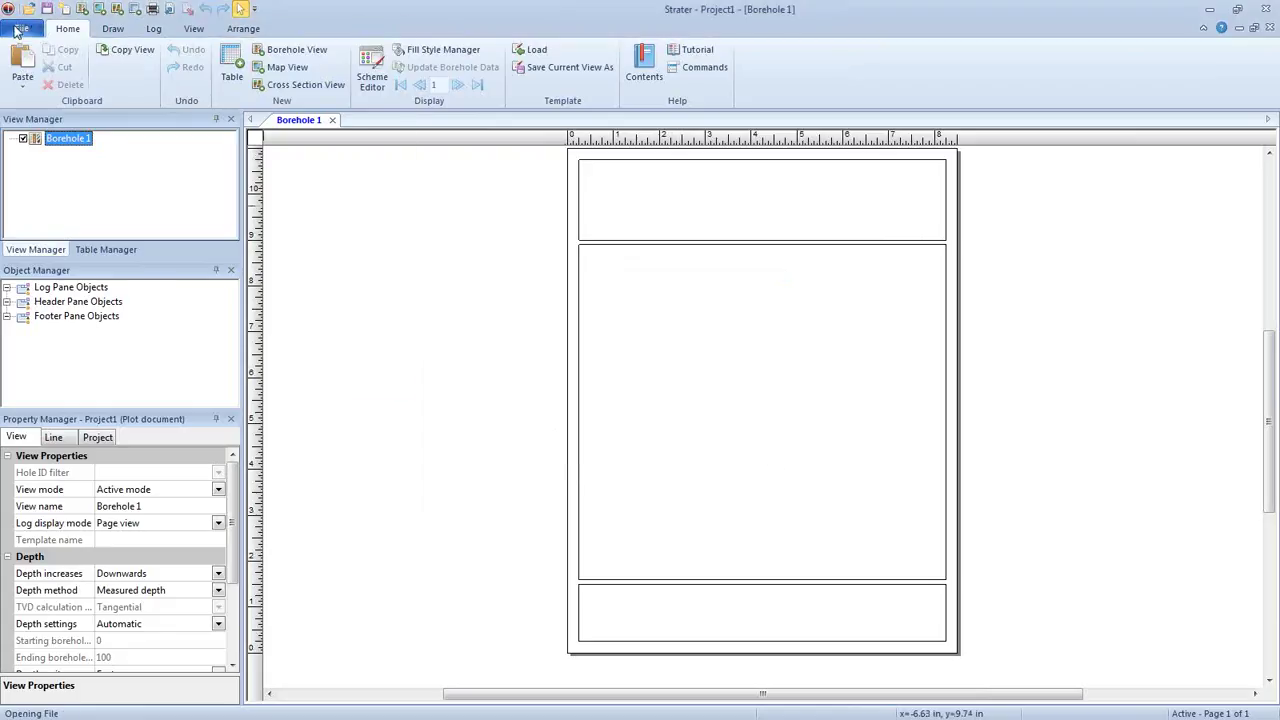
- Open TemplateData.xlsx from the Desktop as multiple data files, selecting the Collars, LAS Data, Stratigraphy and Well Data sheets
click(21, 28)
click(50, 82)
click(665, 325)
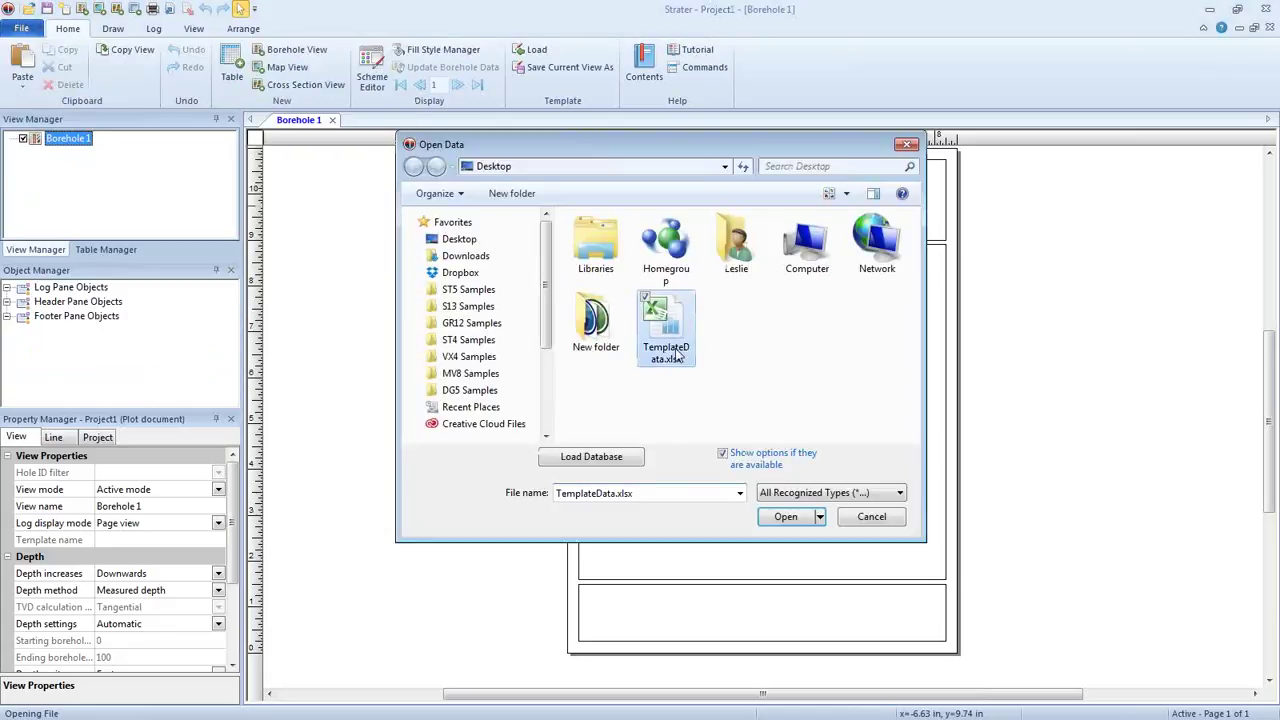
click(785, 517)
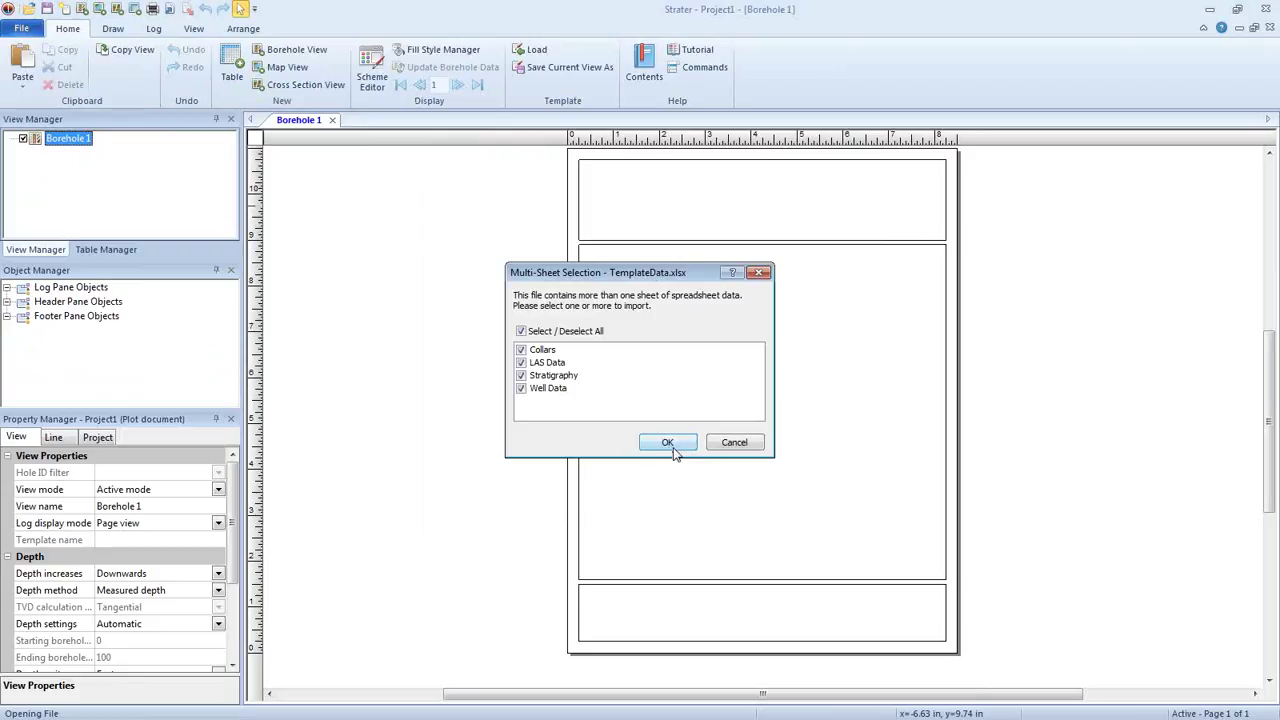
click(667, 442)
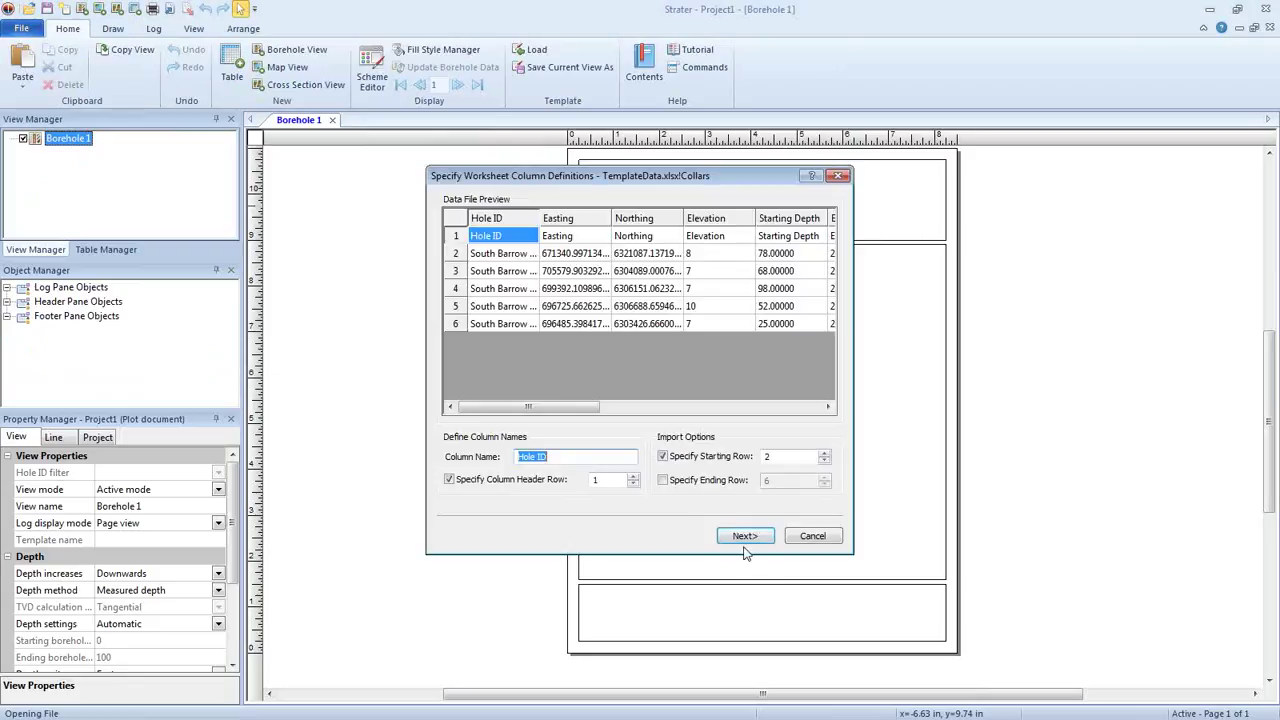
- Import the Collars, LAS Data and Stratigraphy sheets, accepting the proposed column definitions and data types
click(743, 538)
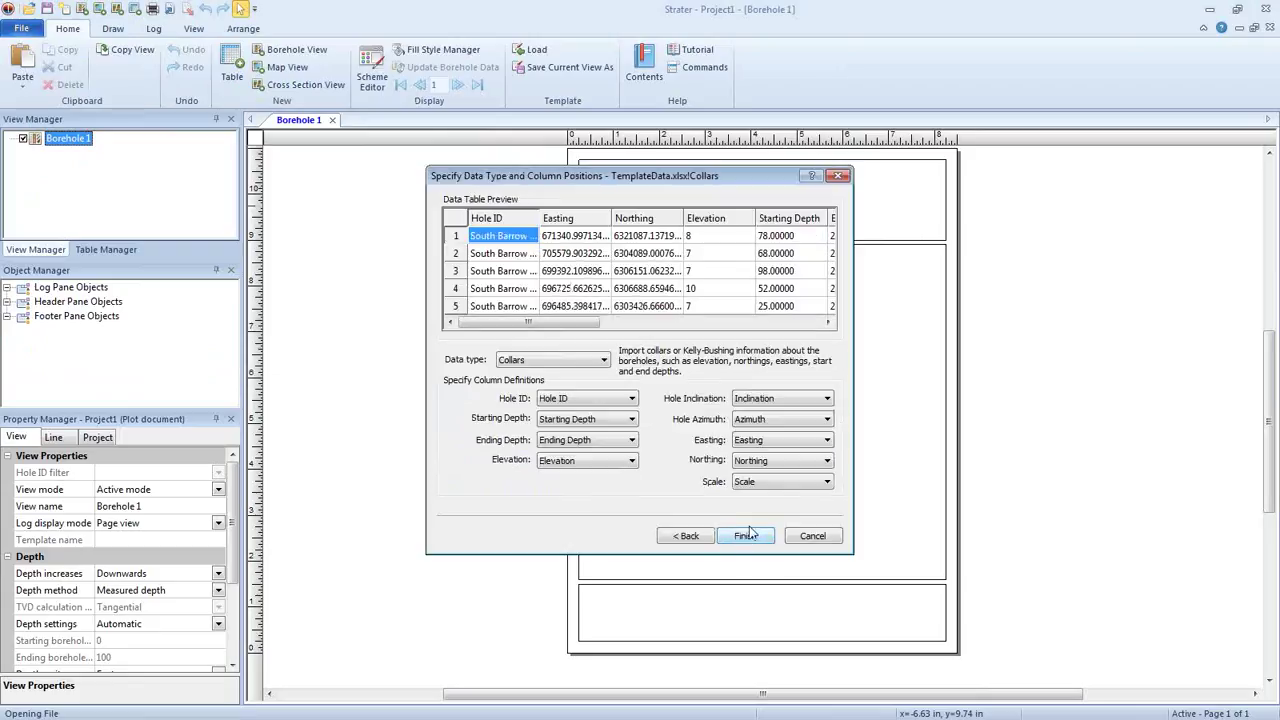
click(764, 541)
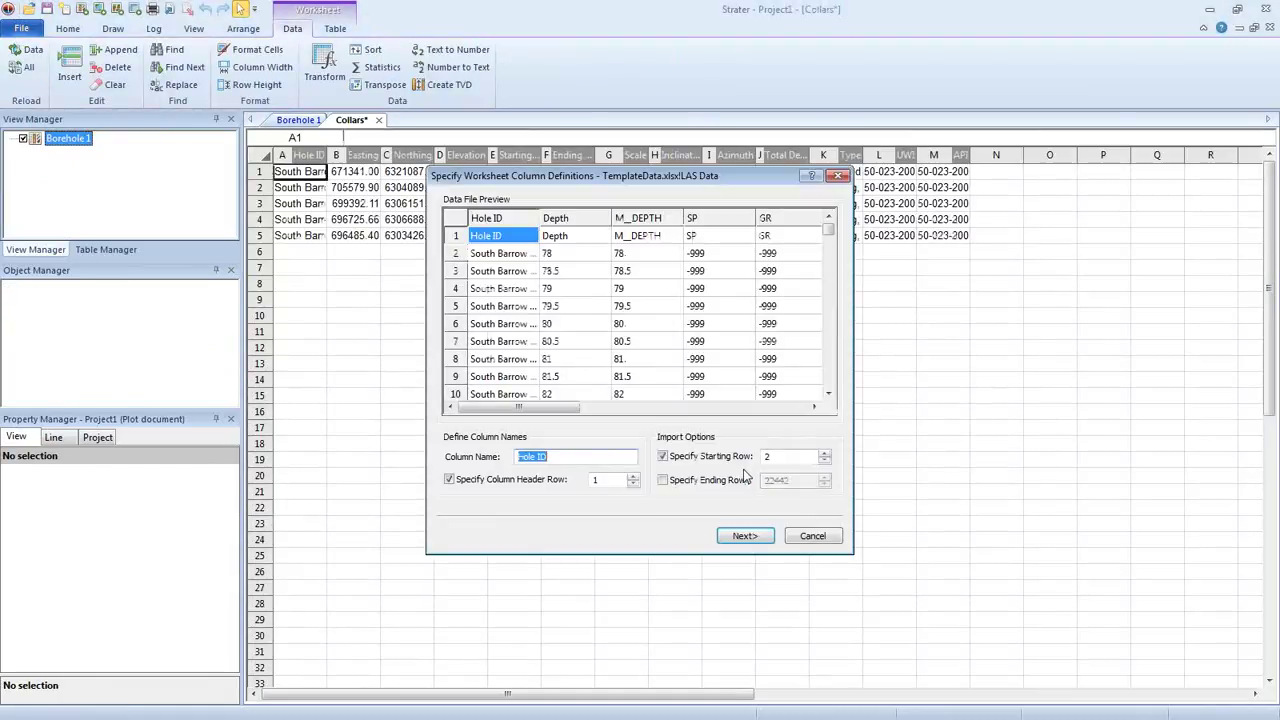
click(741, 537)
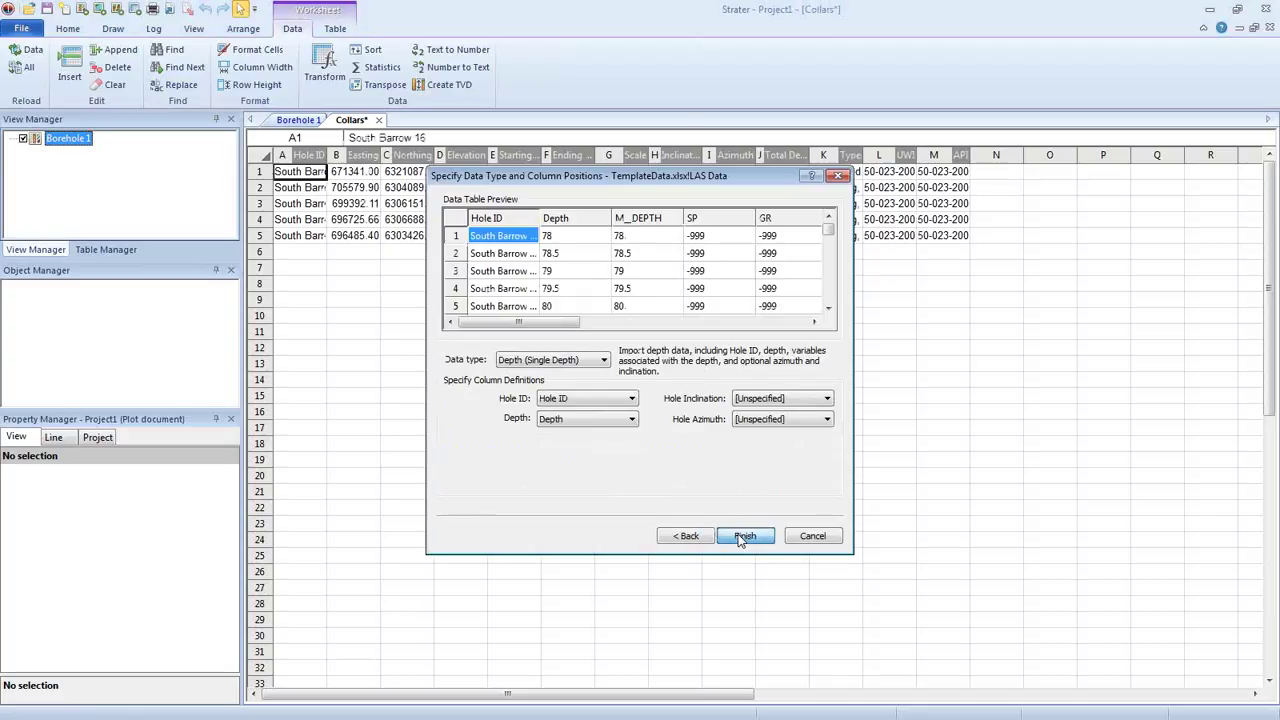
click(741, 537)
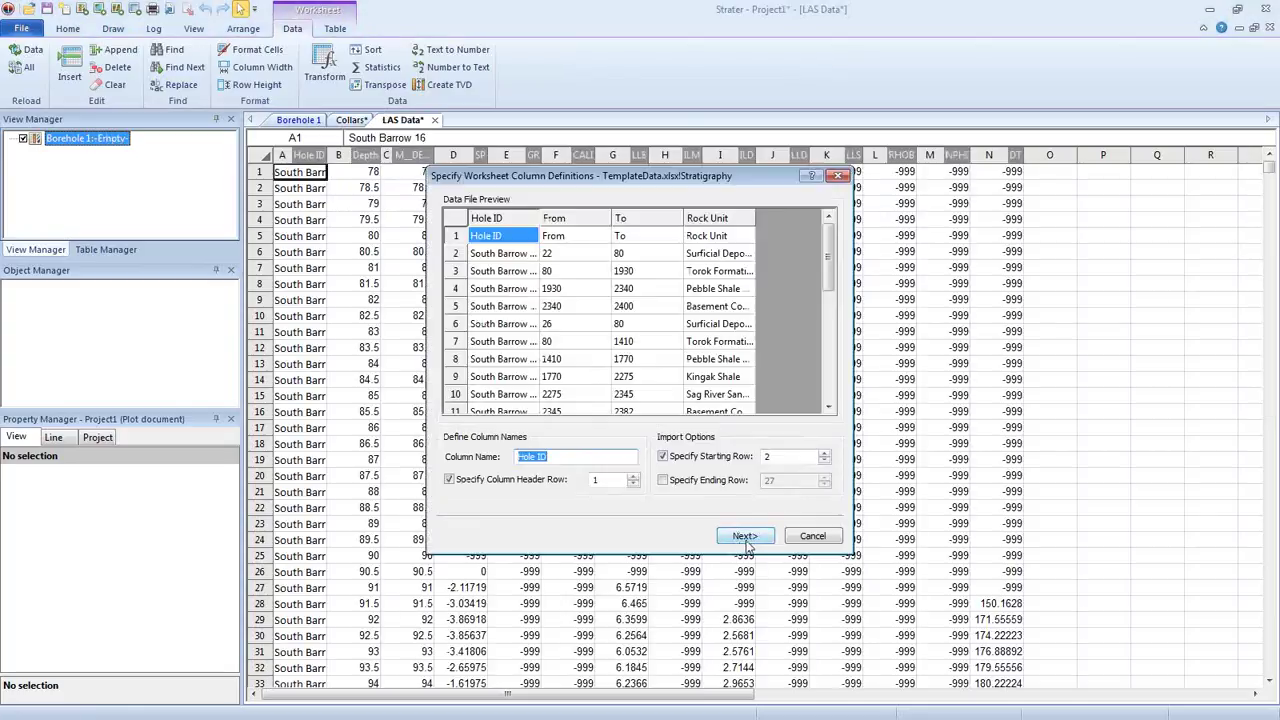
click(744, 537)
click(745, 537)
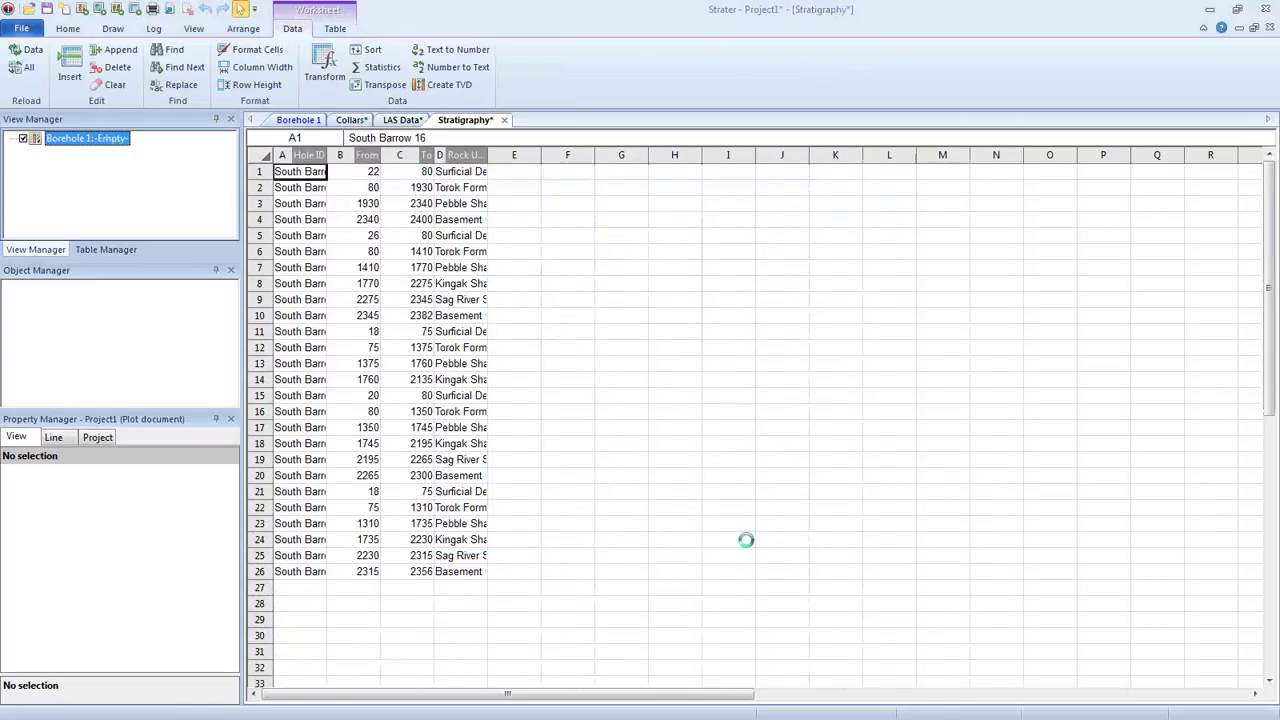
- Import the Well Data sheet with its data type set to Text (General)
click(746, 540)
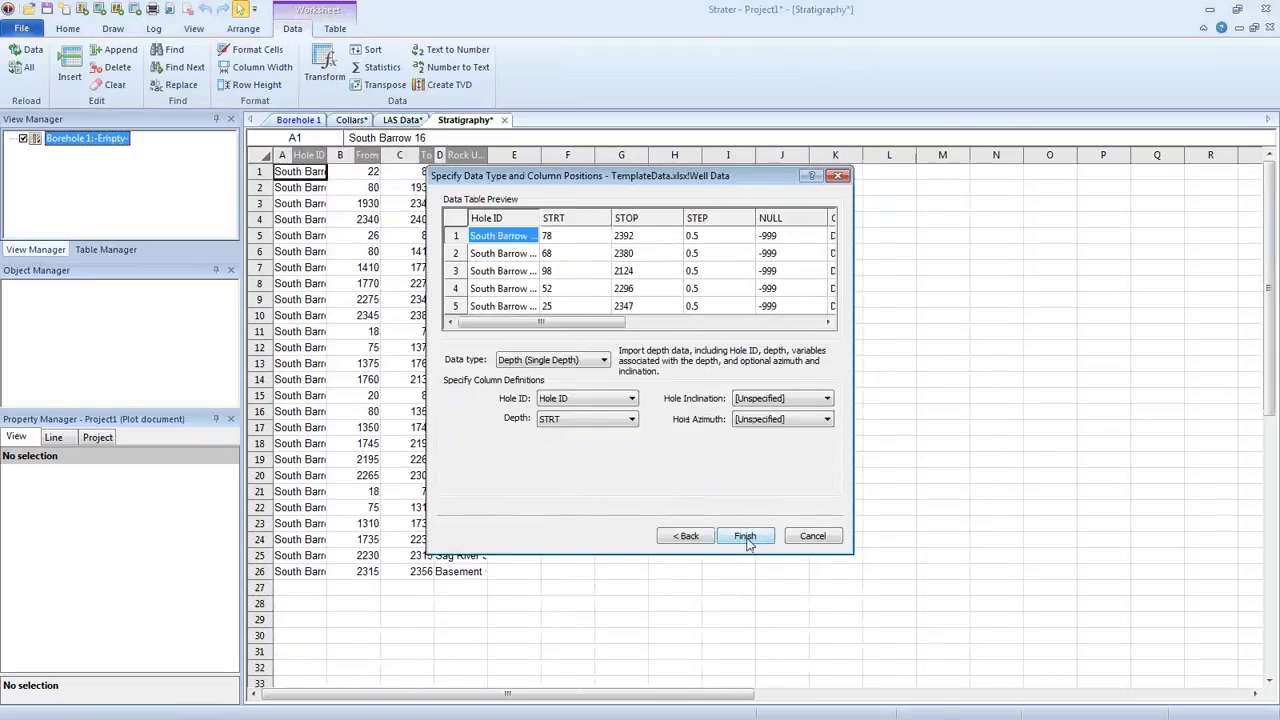
click(582, 362)
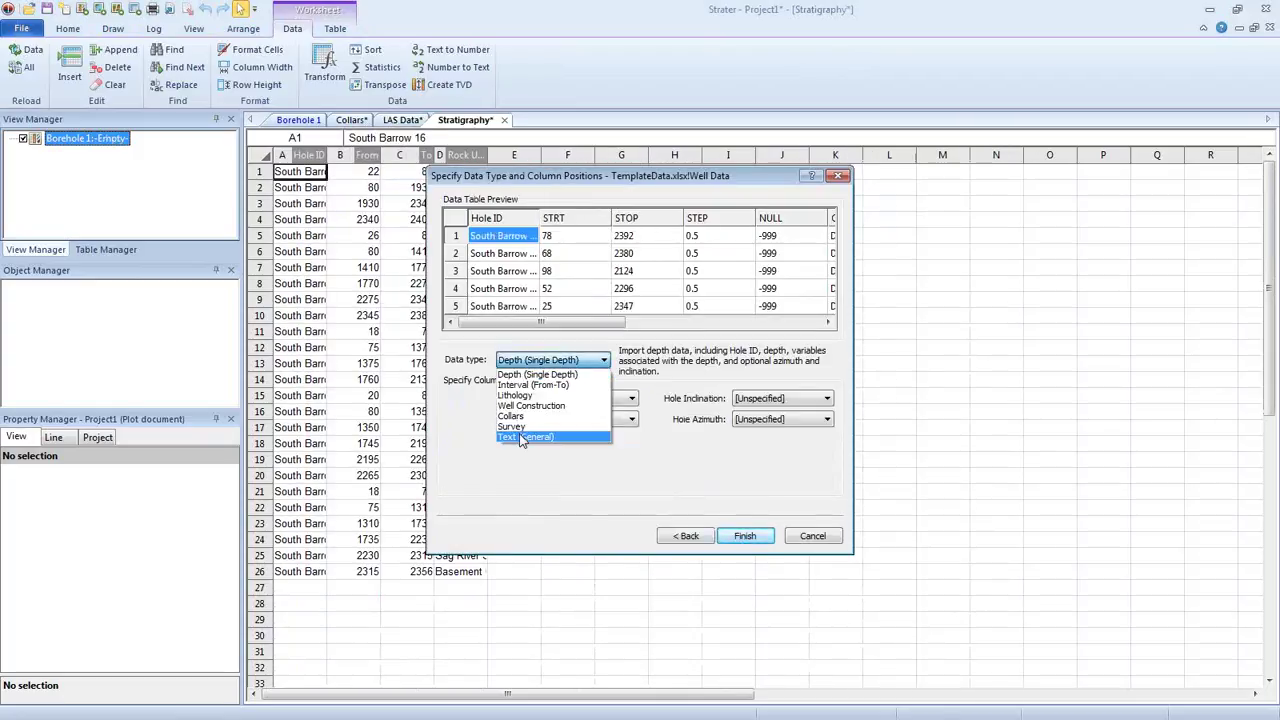
click(521, 440)
click(745, 536)
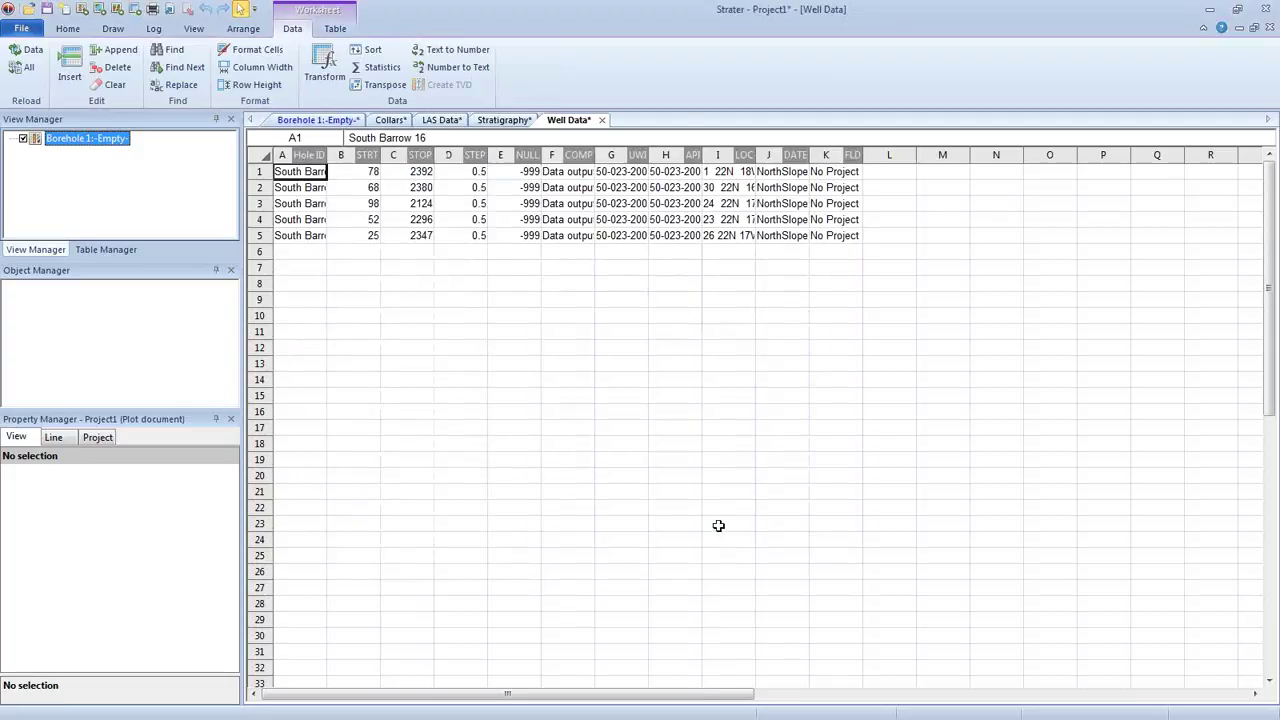
- From the Borehole 1 view, open the full-project template Cross Section.tsf from the Desktop
click(317, 119)
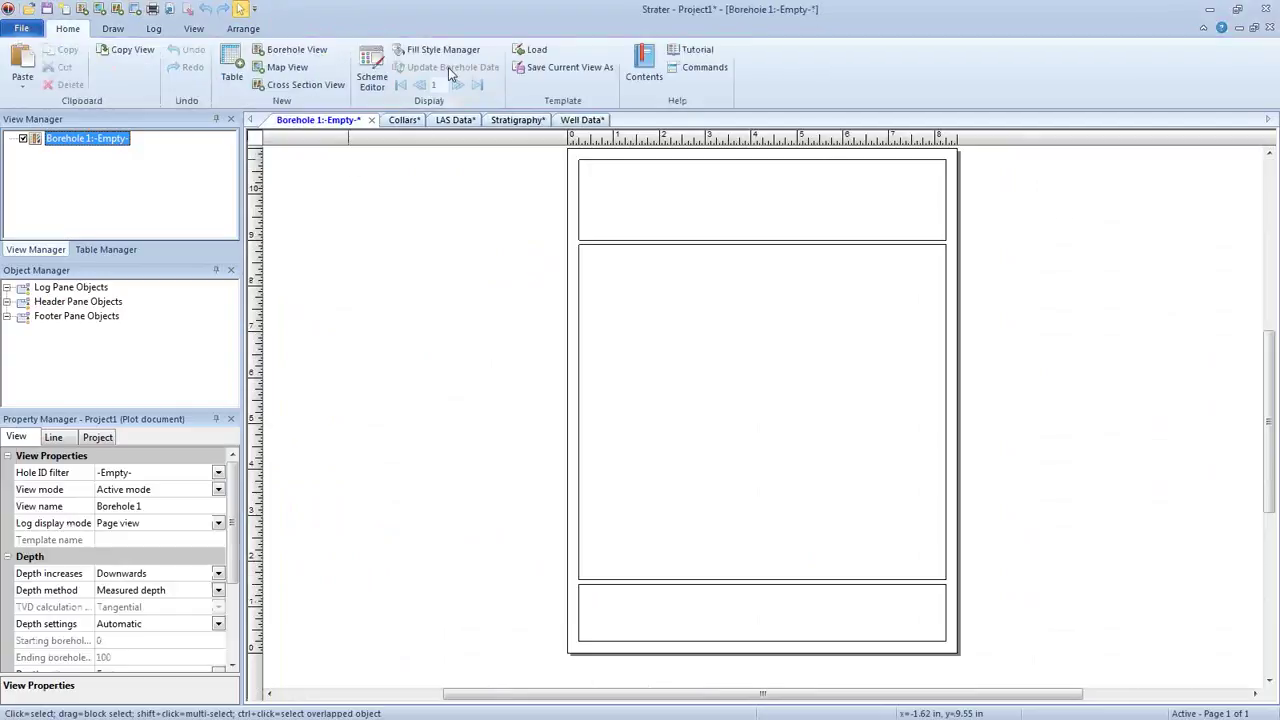
click(30, 9)
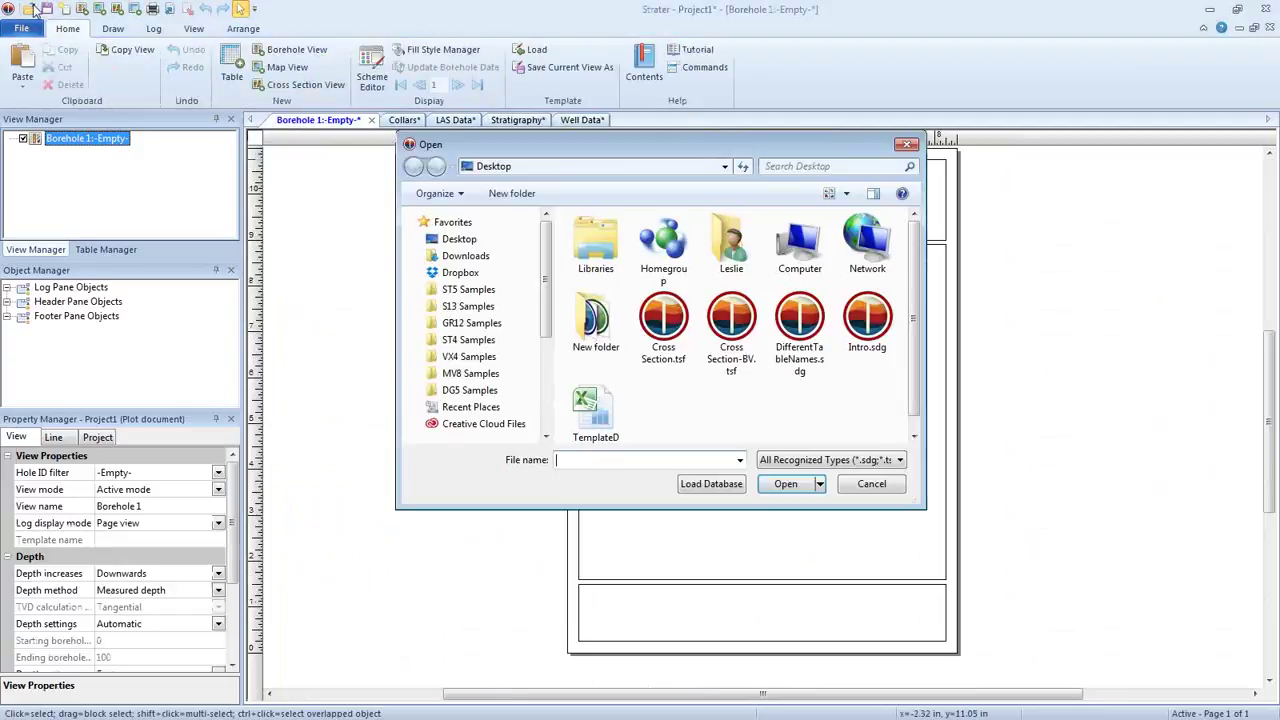
click(665, 340)
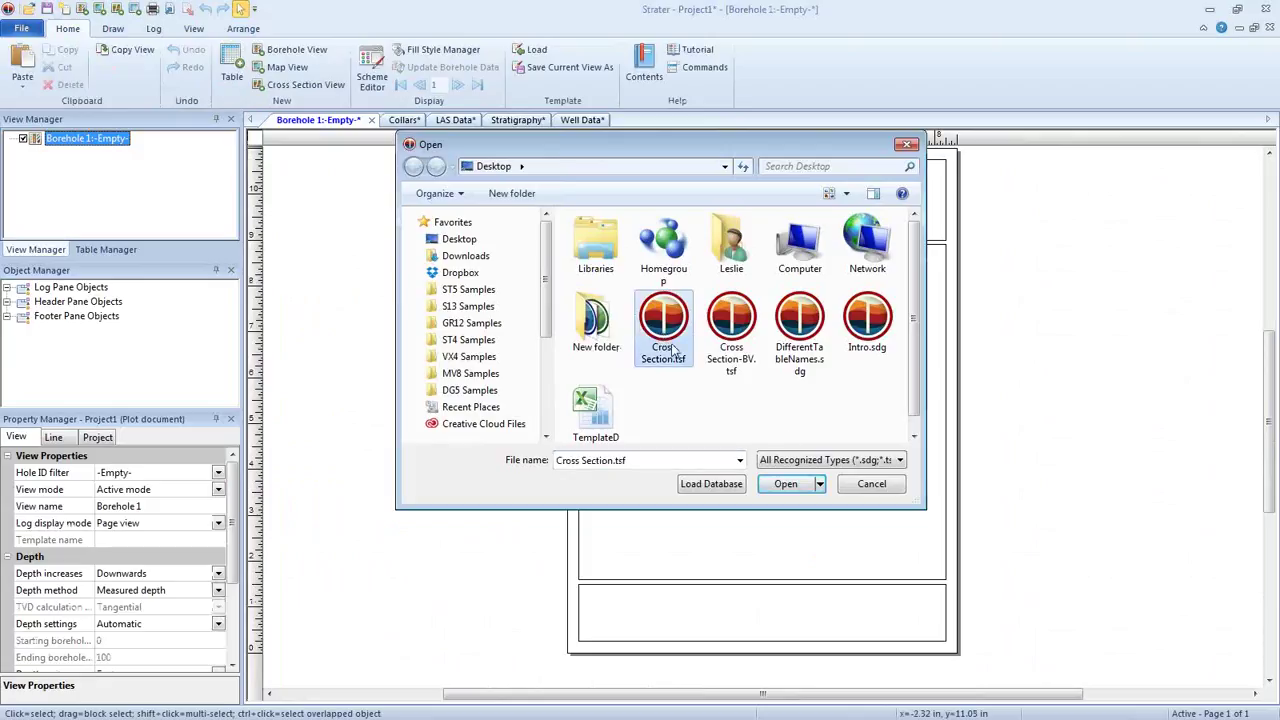
click(783, 487)
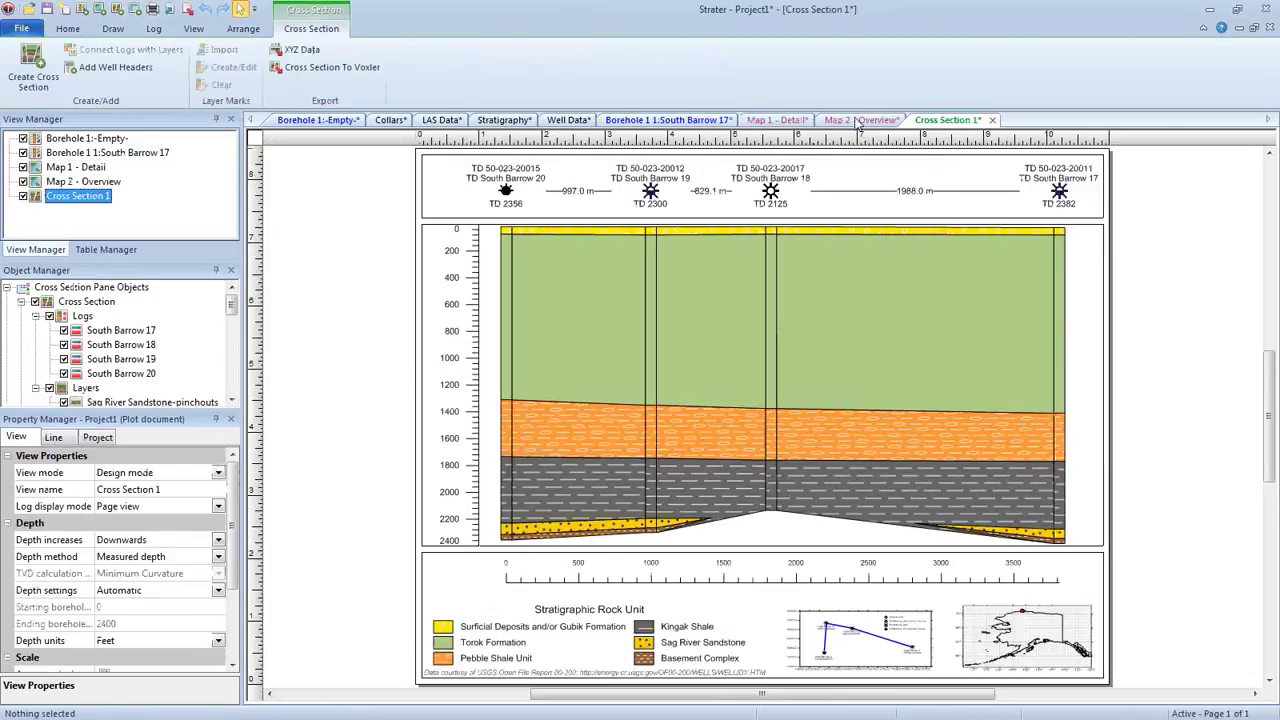
- Examine the Borehole 1 1 view from the template and review the imported data tables feeding the views
click(755, 121)
click(688, 120)
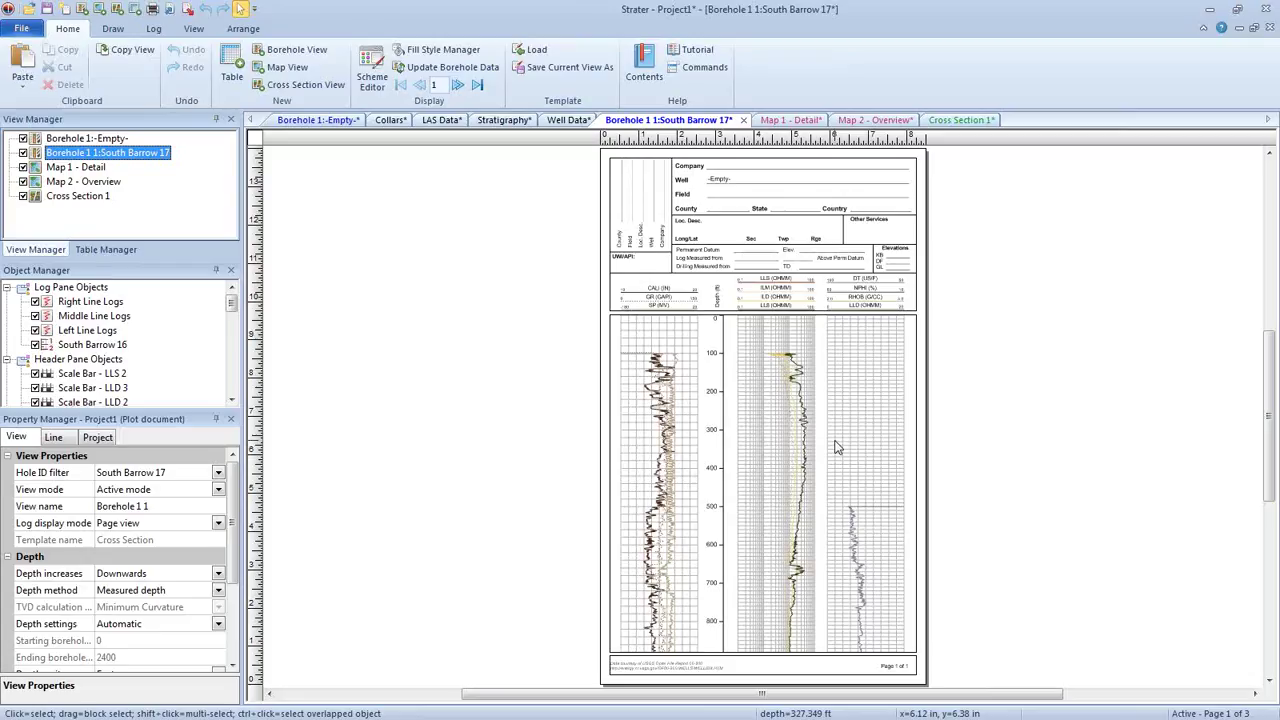
click(428, 121)
click(388, 121)
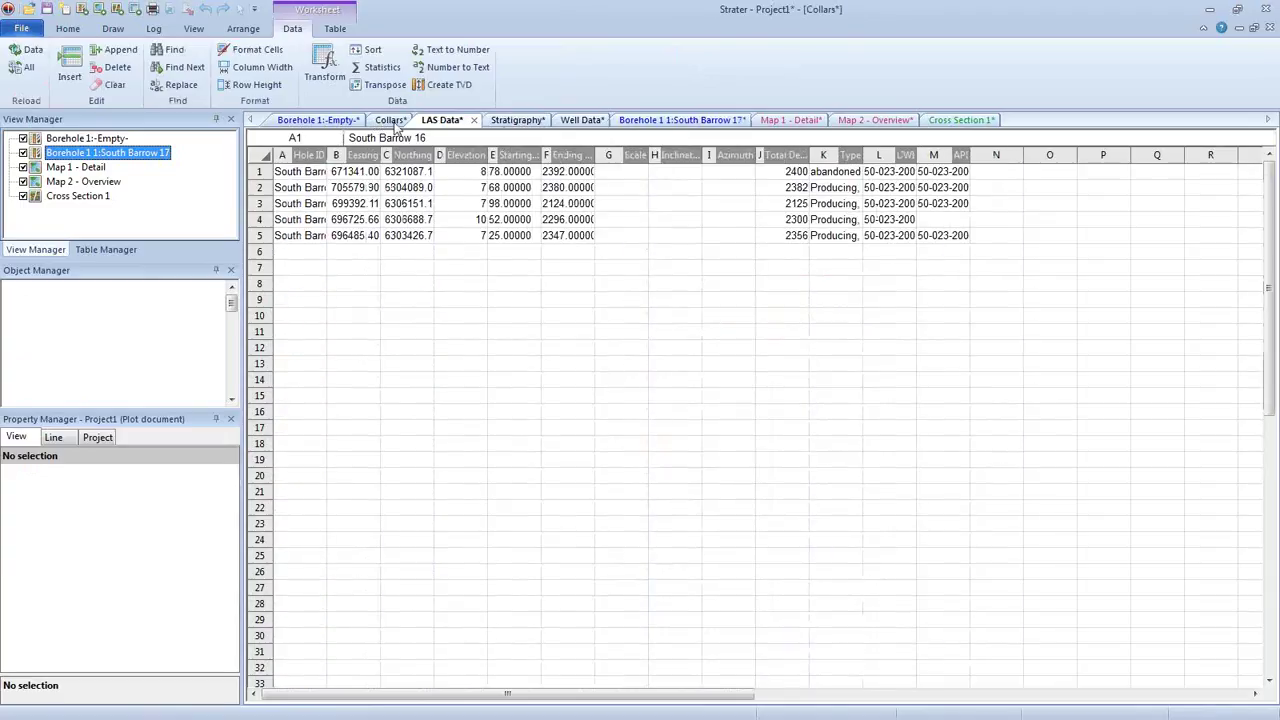
click(510, 121)
click(586, 121)
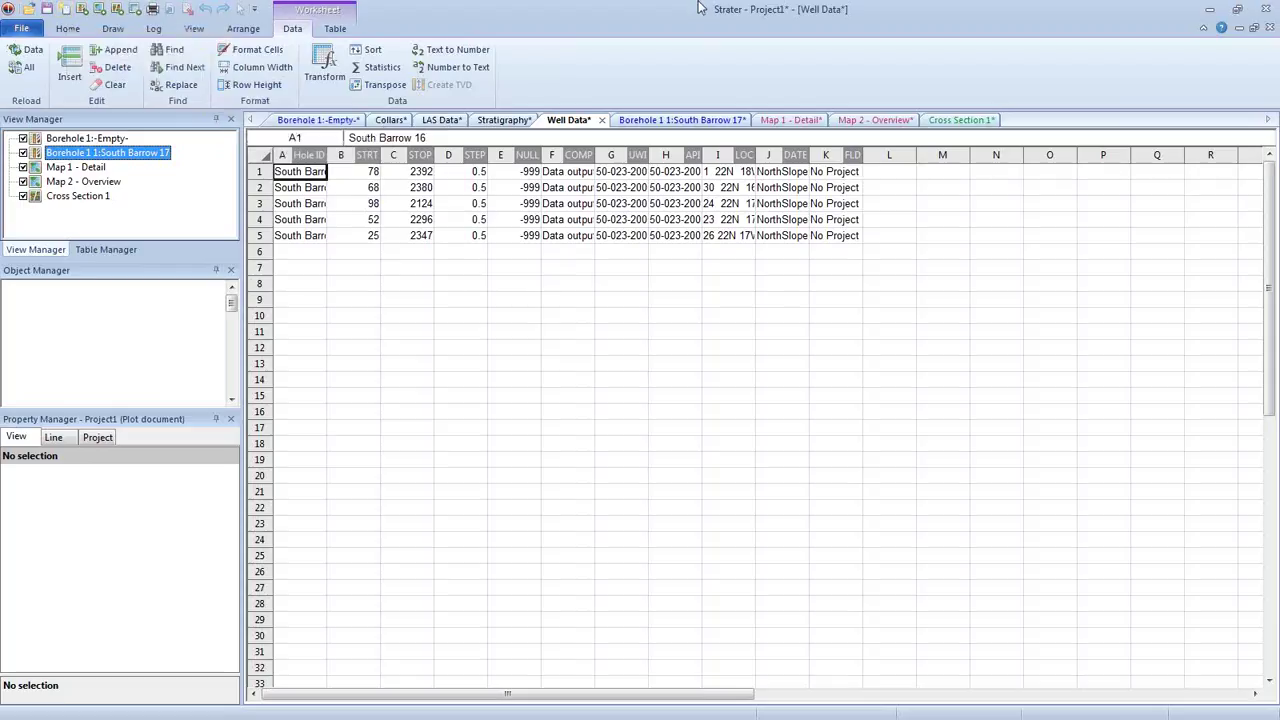
- Start a new project without saving the changes to Project1
click(66, 10)
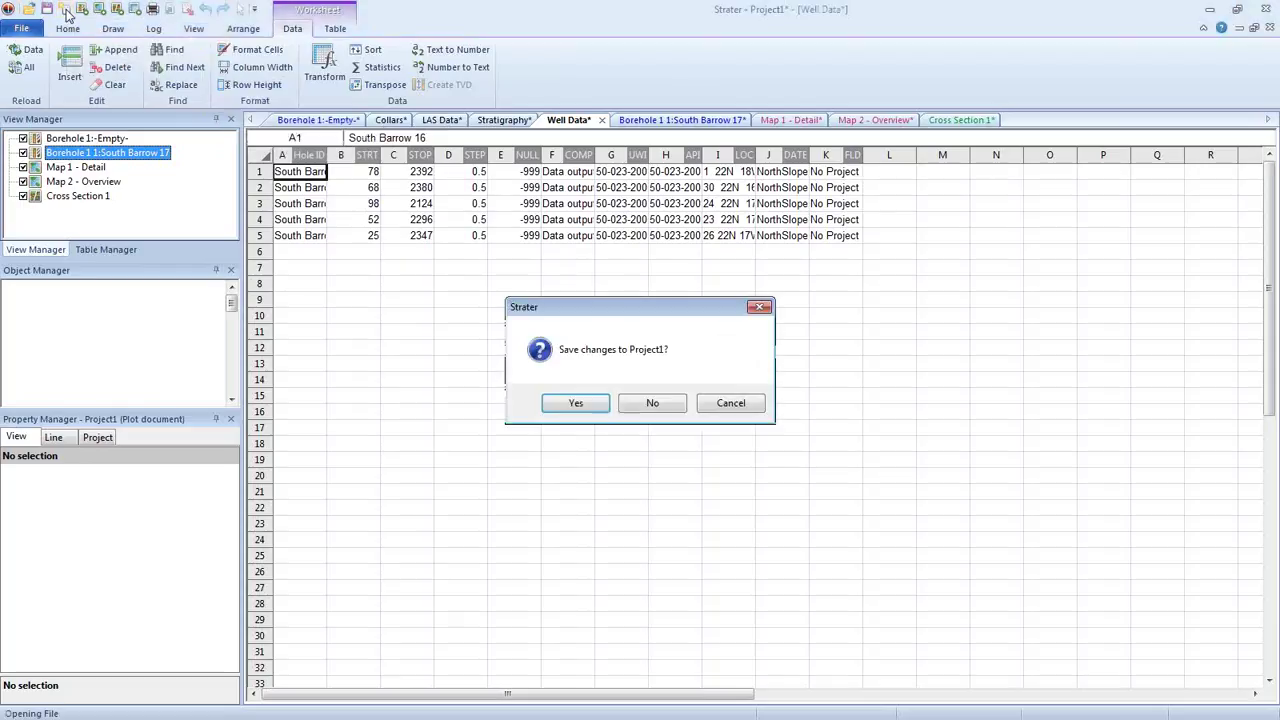
click(650, 408)
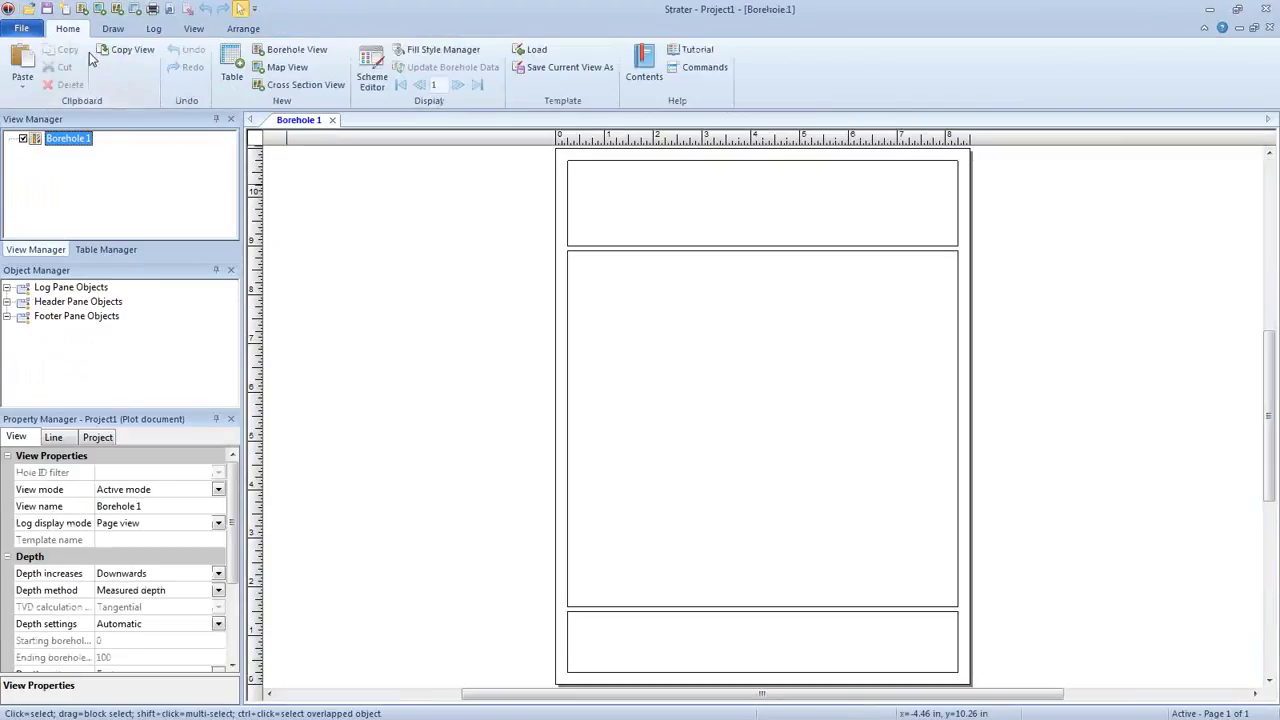
- Open TemplateData.xlsx as multiple data files in the new blank project, with all four of its sheets selected
click(22, 28)
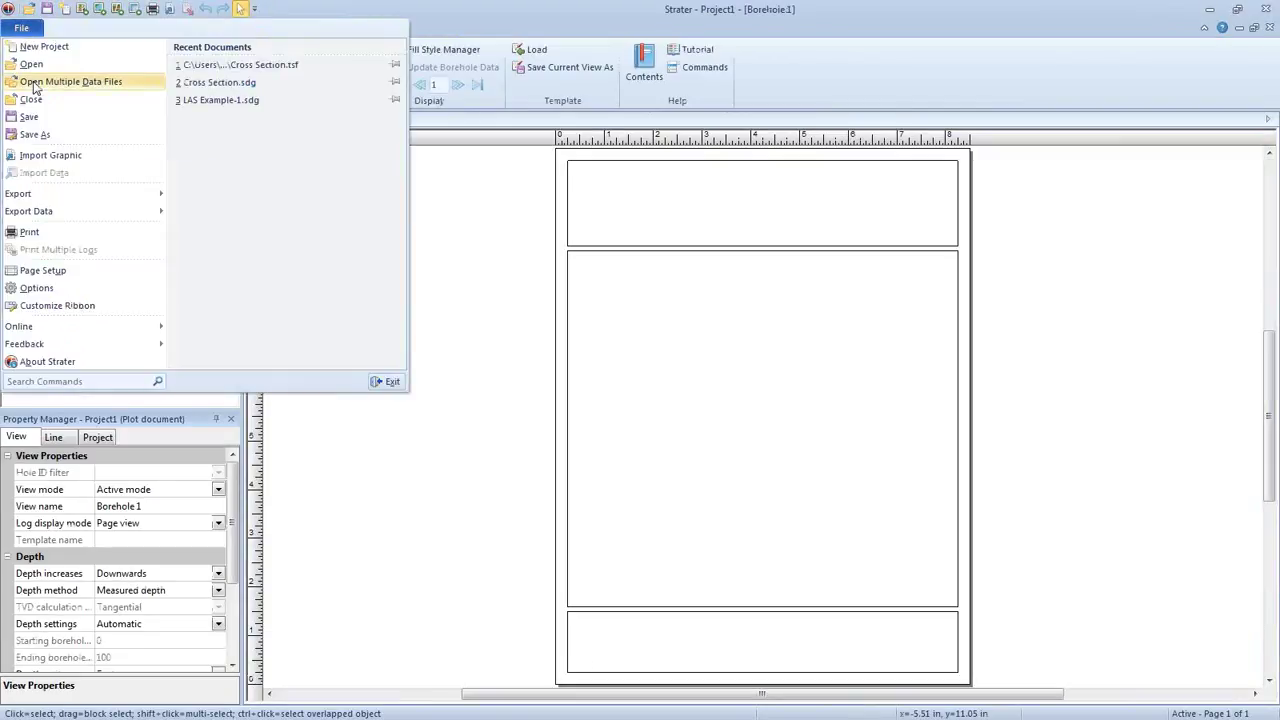
click(60, 82)
click(665, 325)
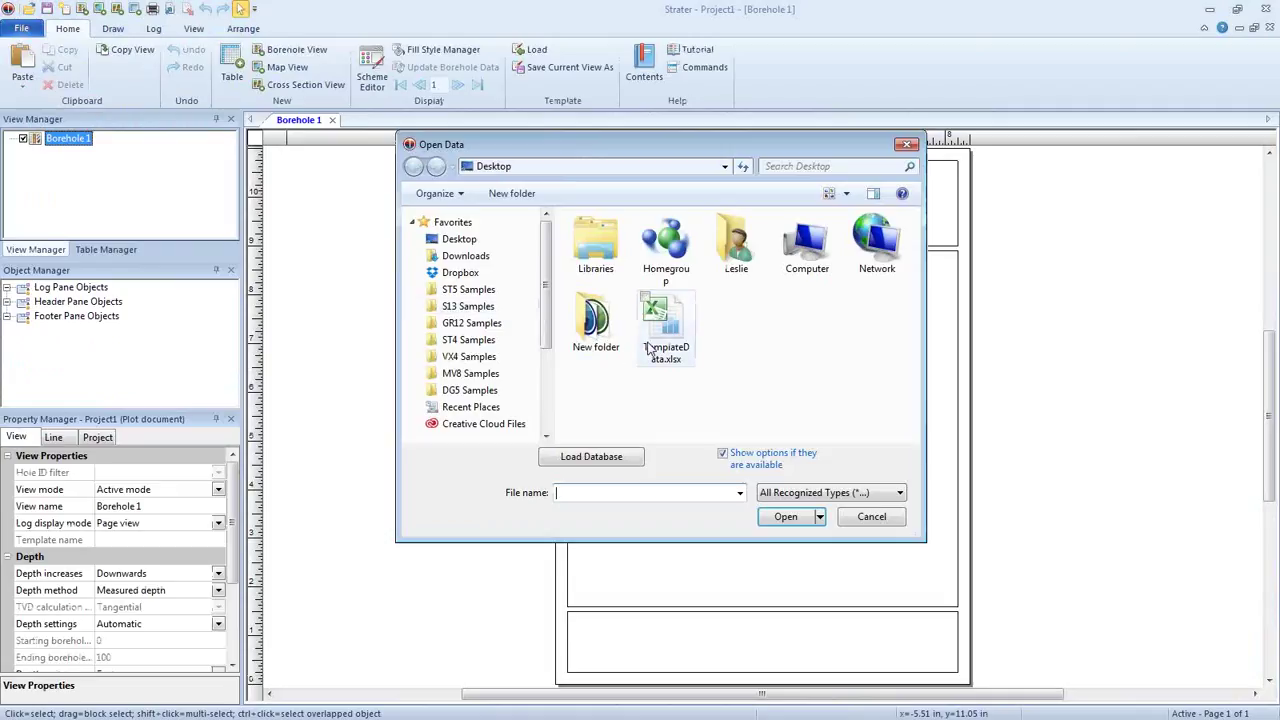
click(786, 518)
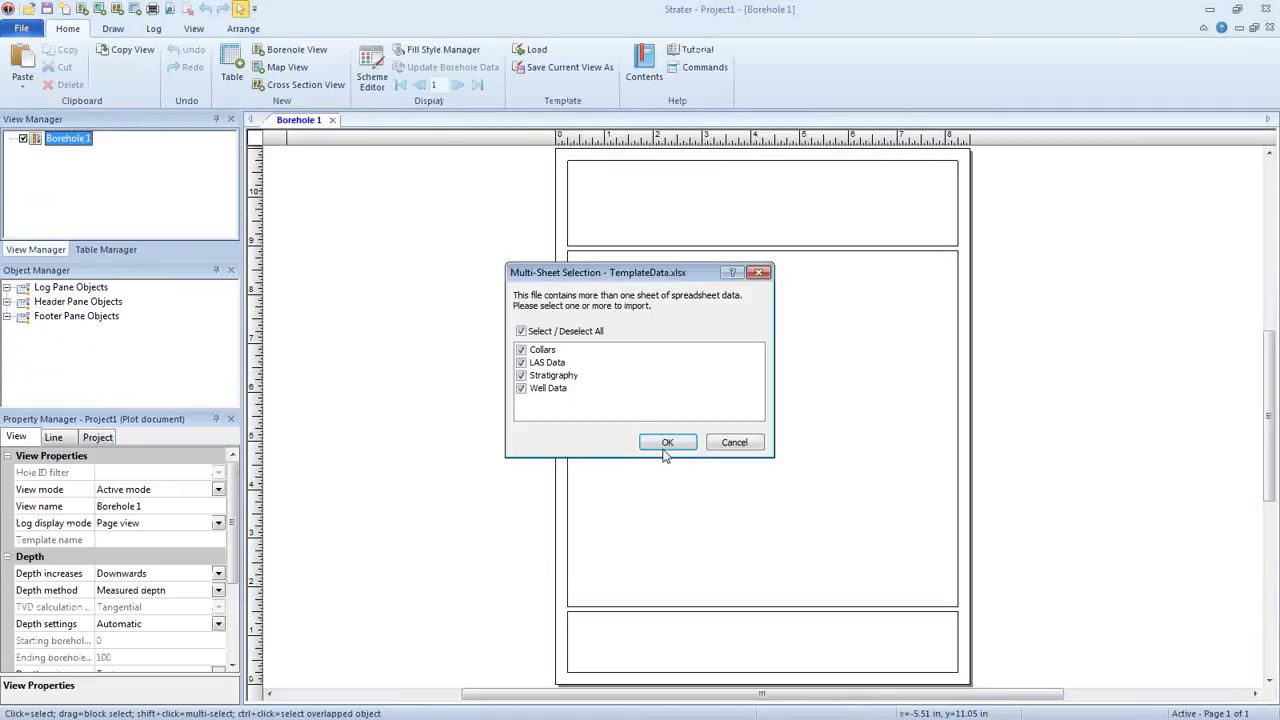
click(665, 444)
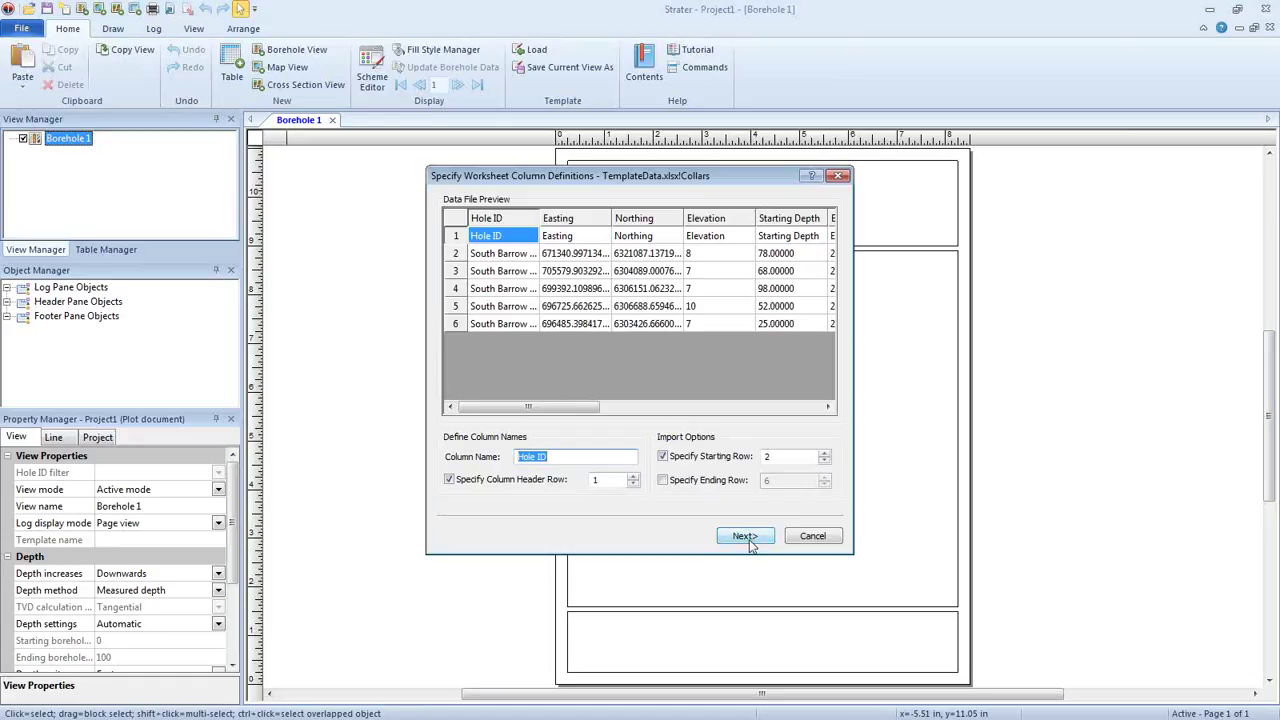
- Import the Collars, LAS Data and Stratigraphy sheets into the new project with the proposed column definitions and data types
click(749, 539)
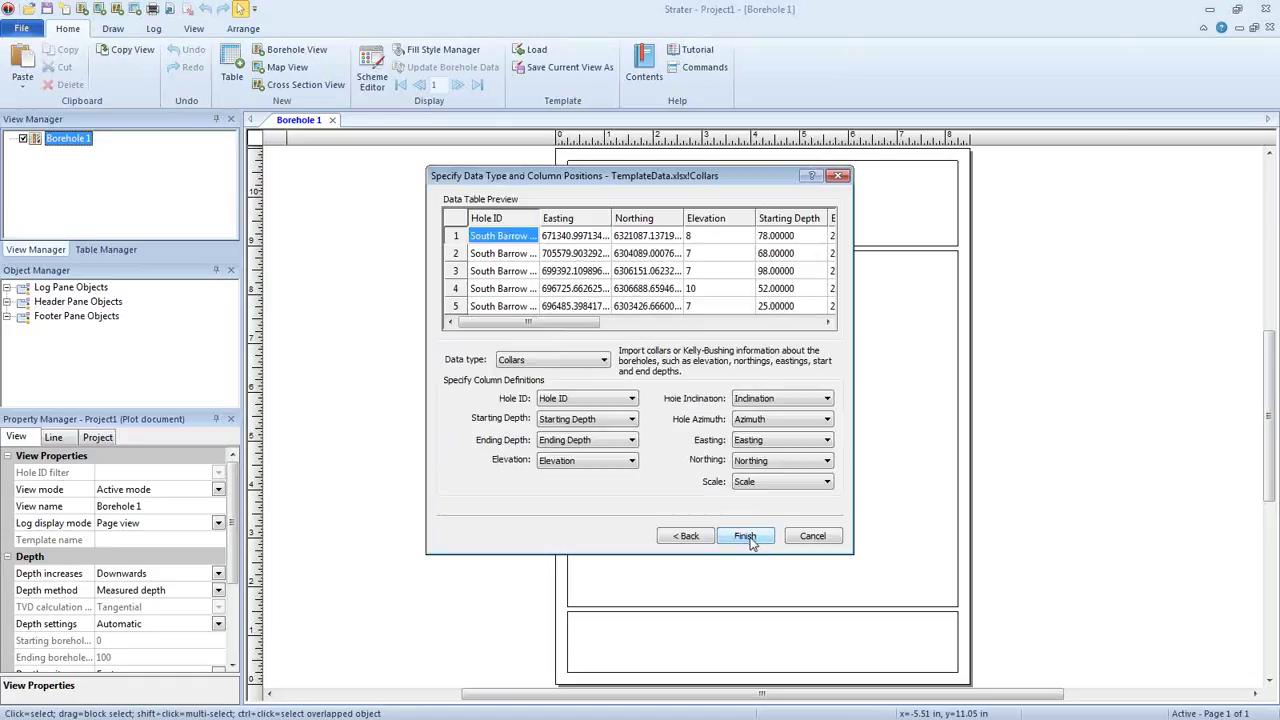
click(752, 543)
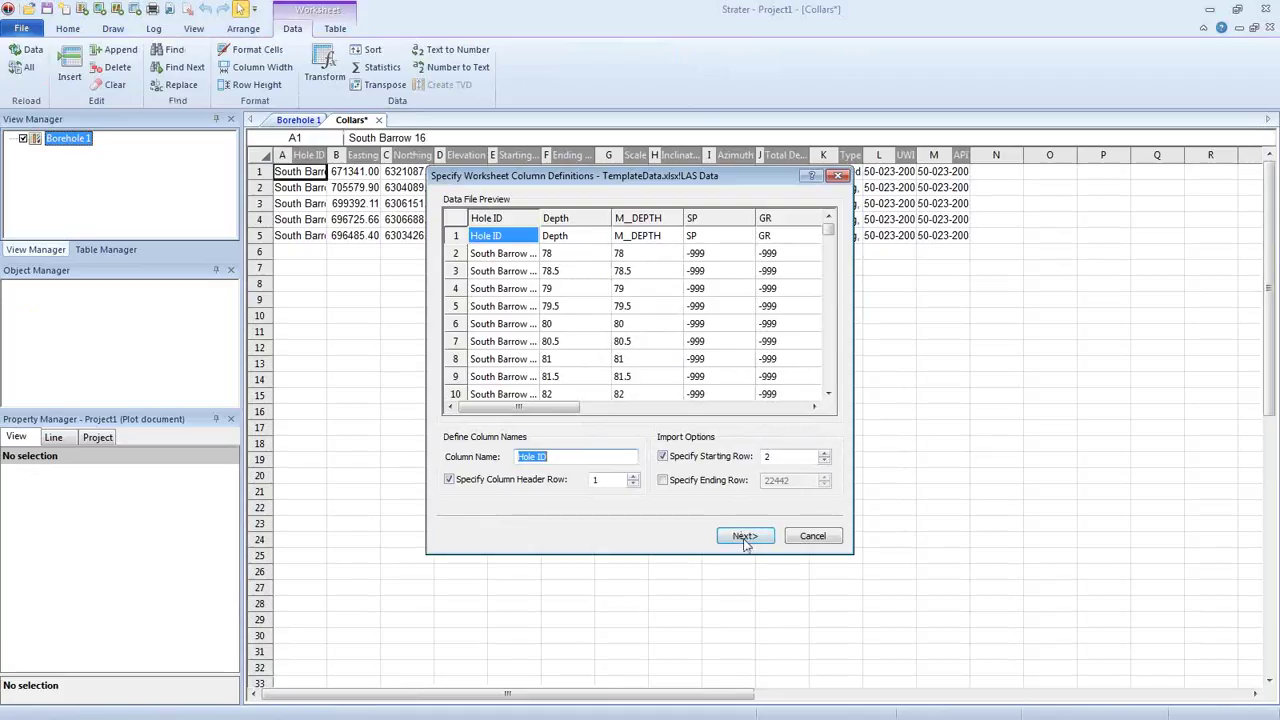
click(745, 538)
click(745, 538)
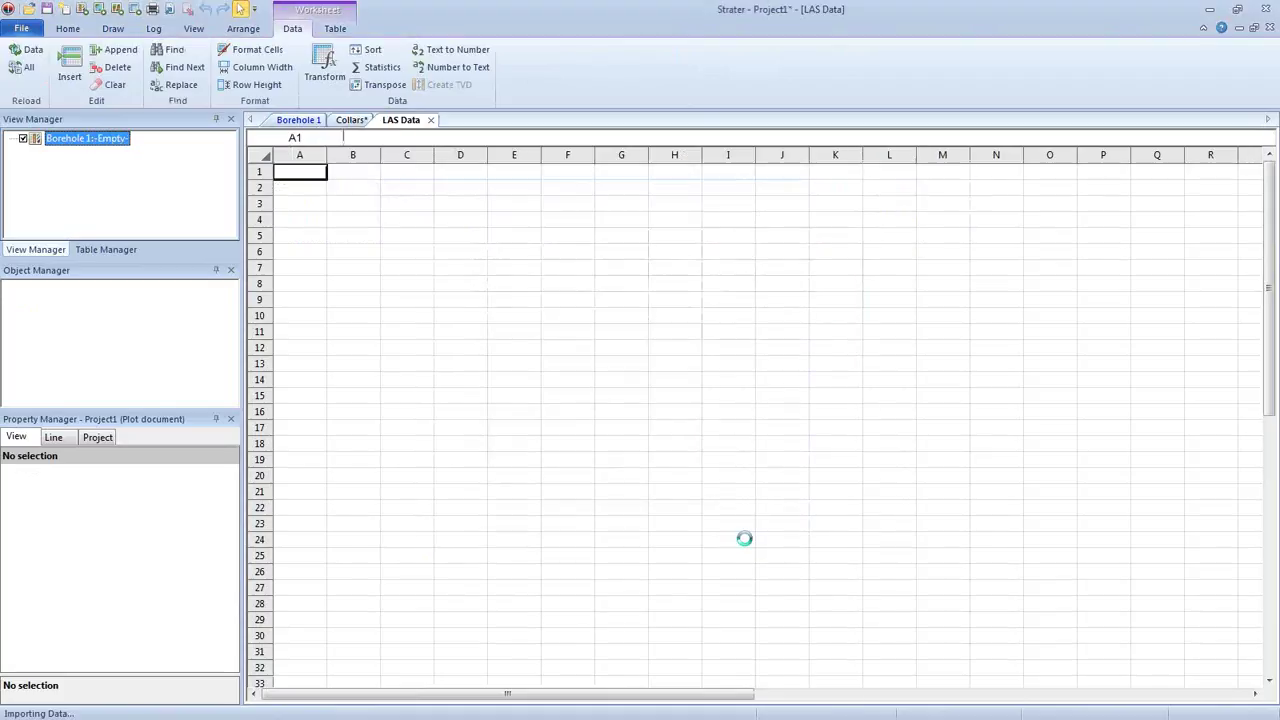
click(745, 537)
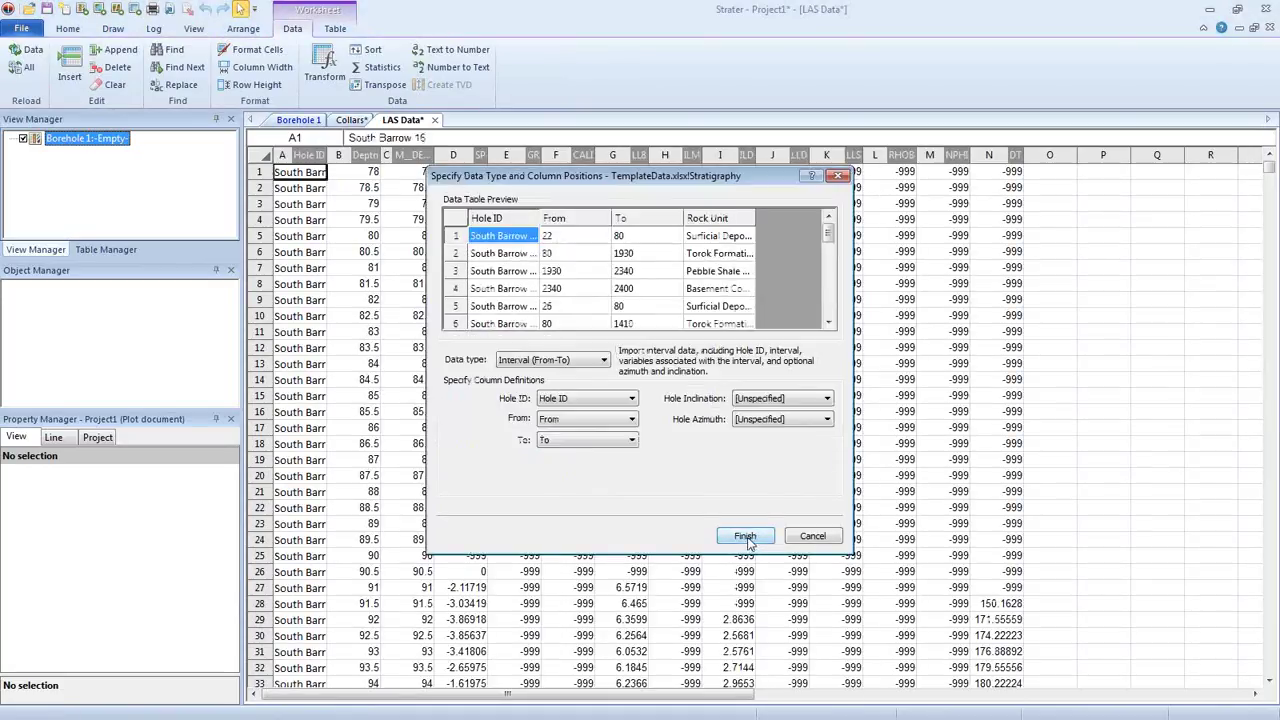
click(745, 537)
- Finish importing the Stratigraphy sheet and import the Well Data sheet with the Text (General) data type
click(745, 537)
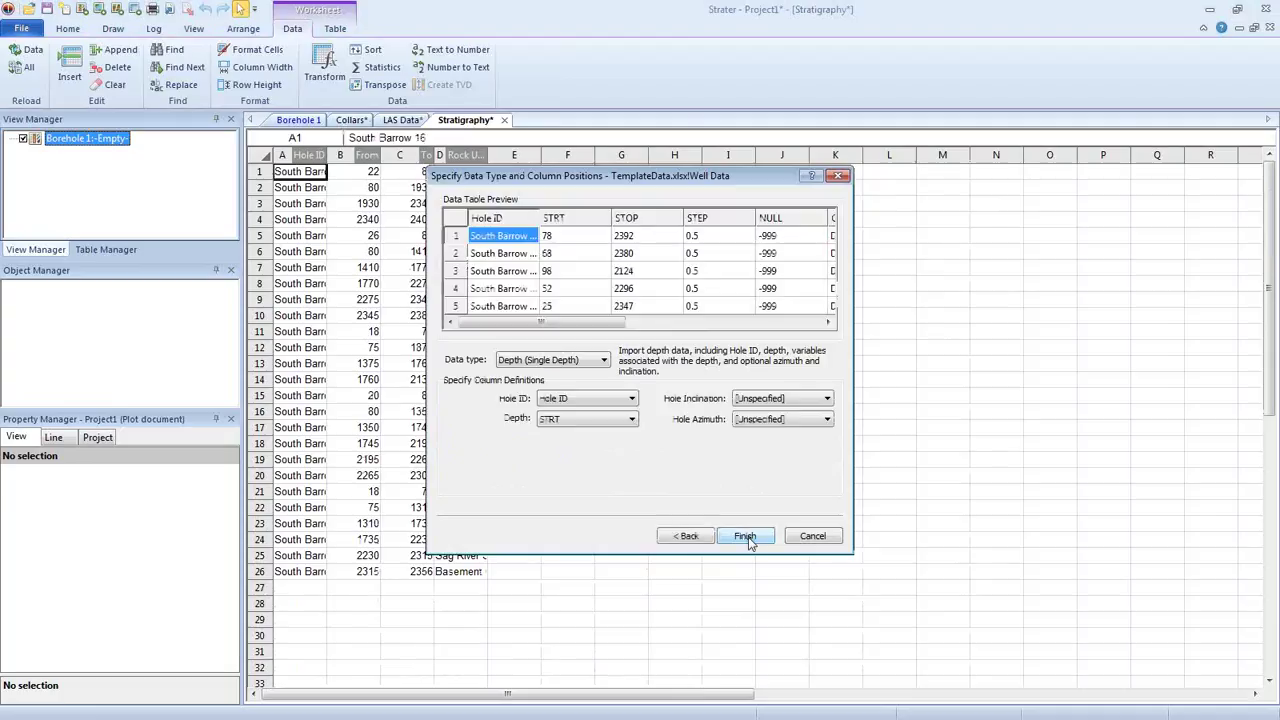
click(575, 360)
click(542, 436)
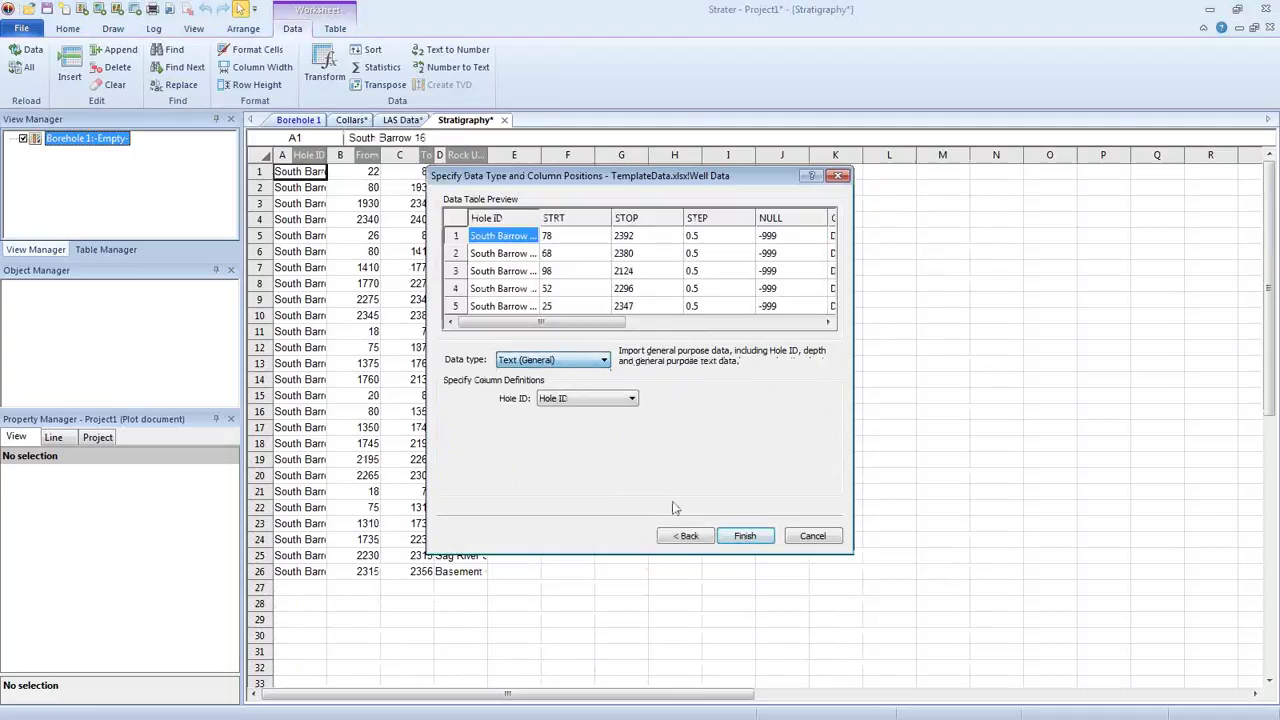
click(745, 536)
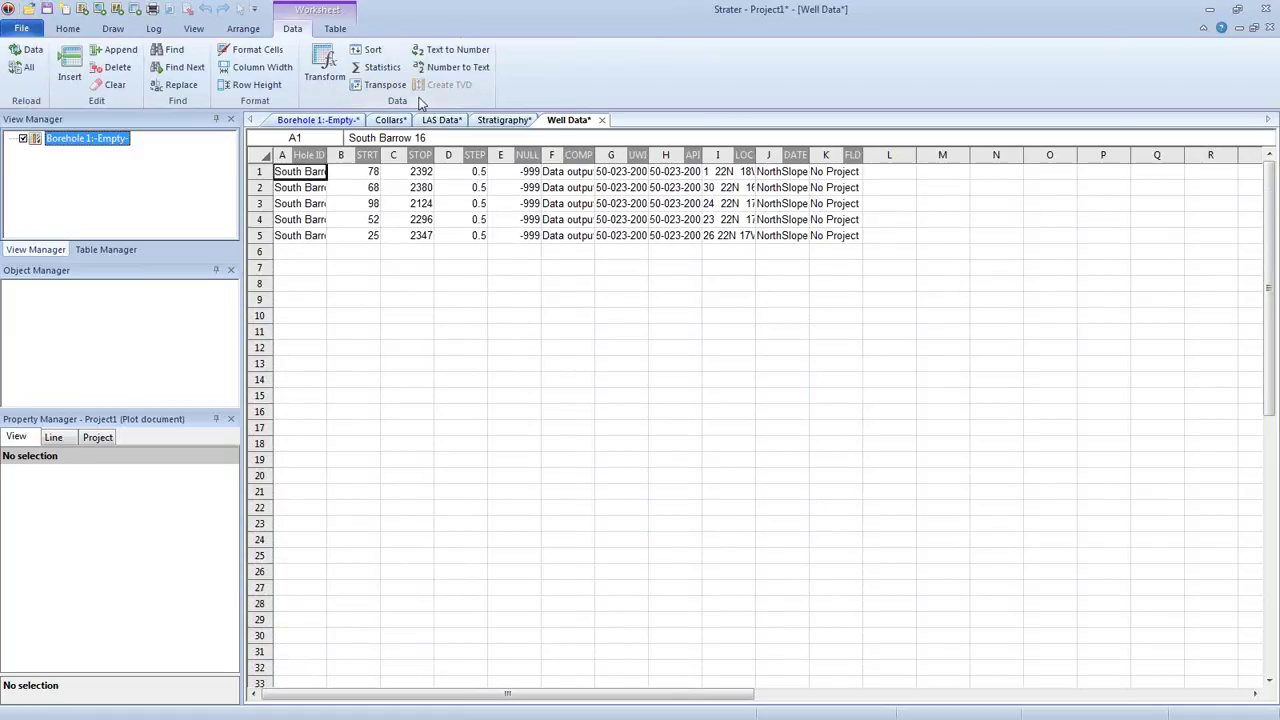
- Rename the Well Data table to Well Data2
click(335, 29)
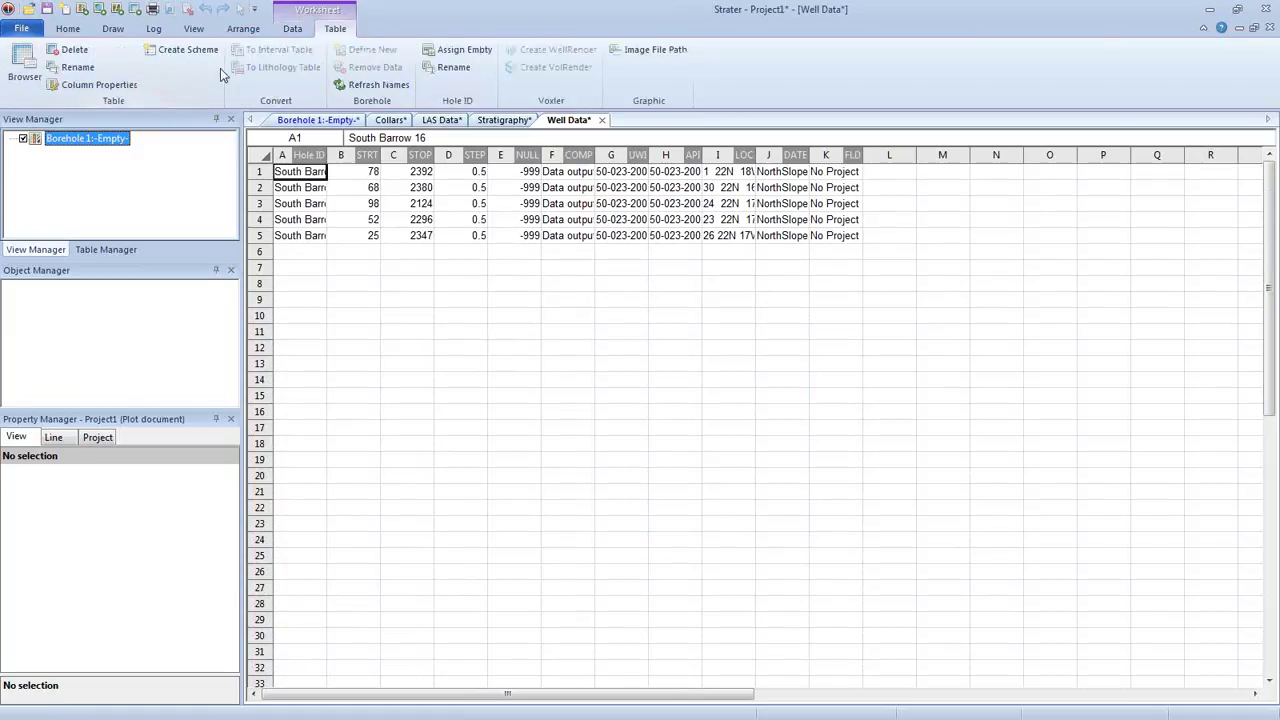
click(84, 68)
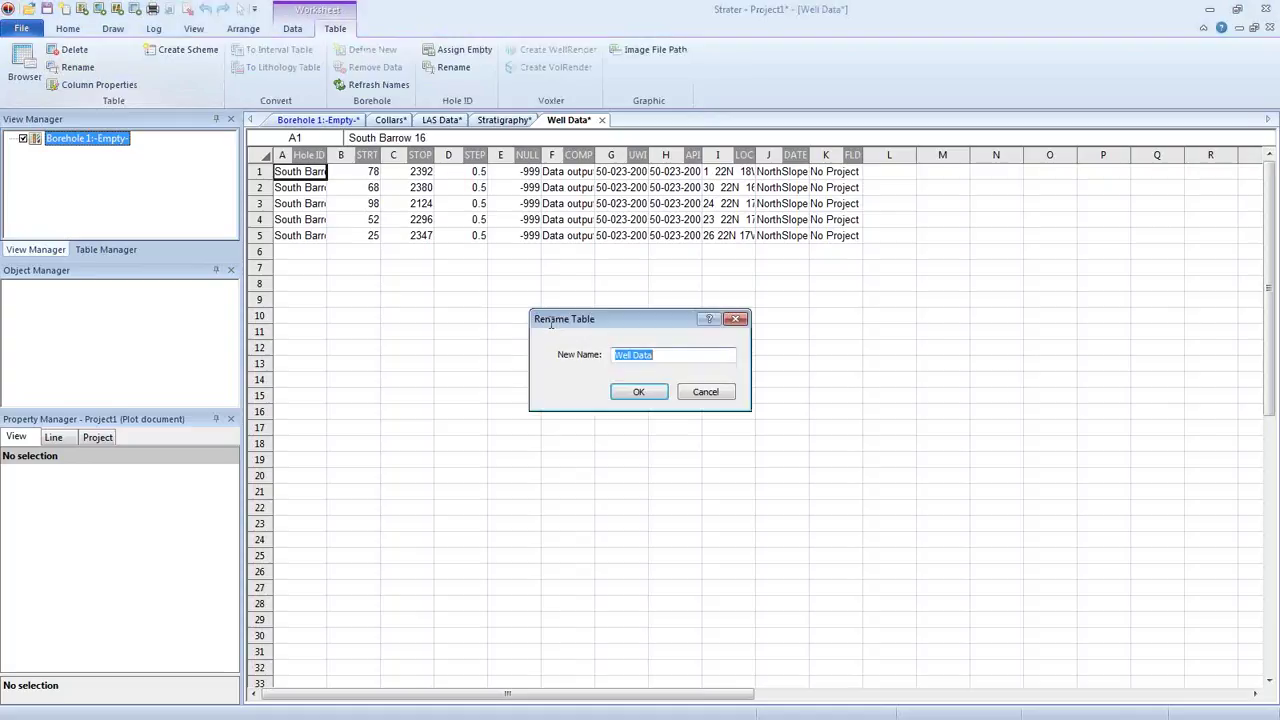
click(668, 353)
text(2)
click(650, 393)
- Rename the Stratigraphy table to Stratigraphy2
click(476, 121)
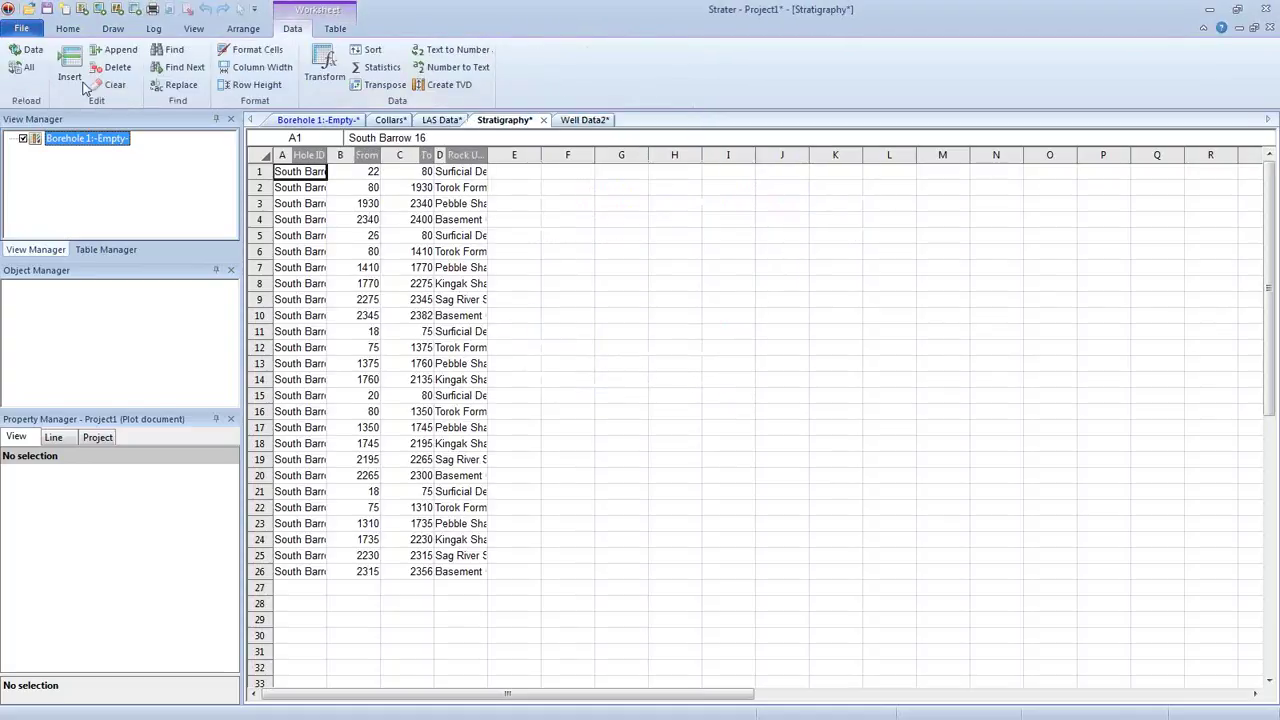
click(335, 29)
click(77, 67)
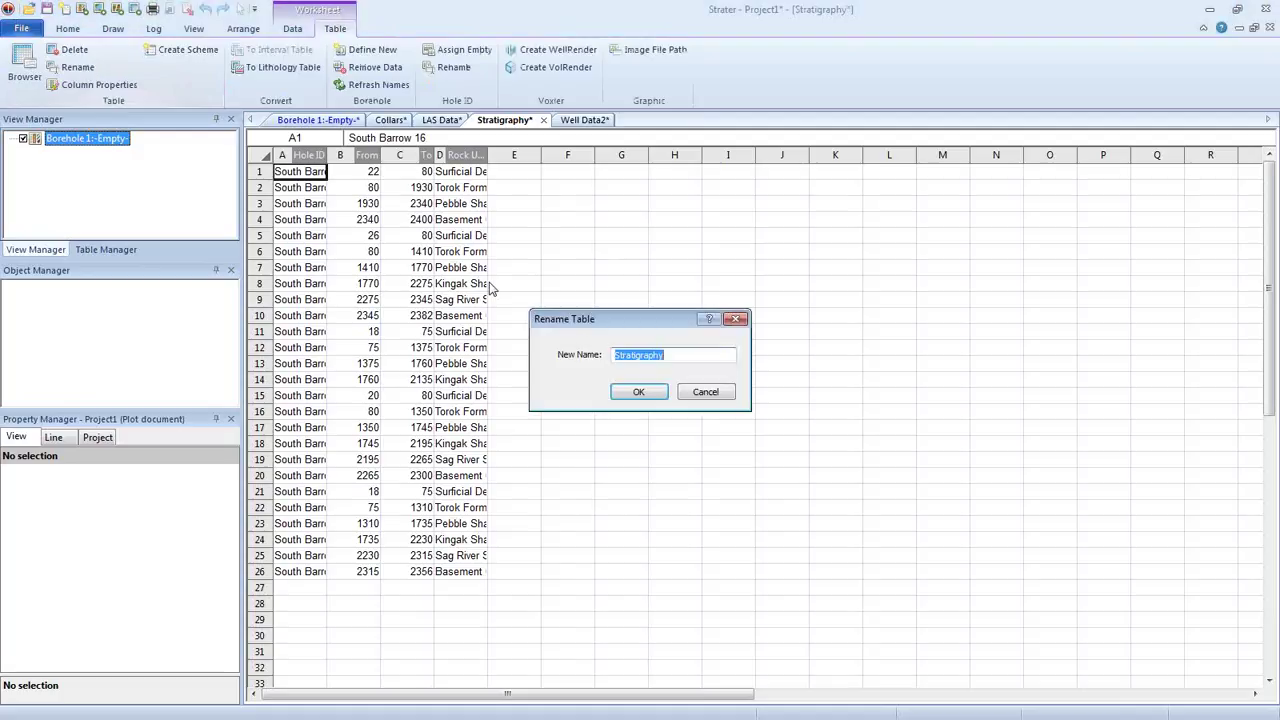
text(2)
text(tratigrap)
click(648, 392)
- Rename the LAS Data table to LAS Data2
click(430, 121)
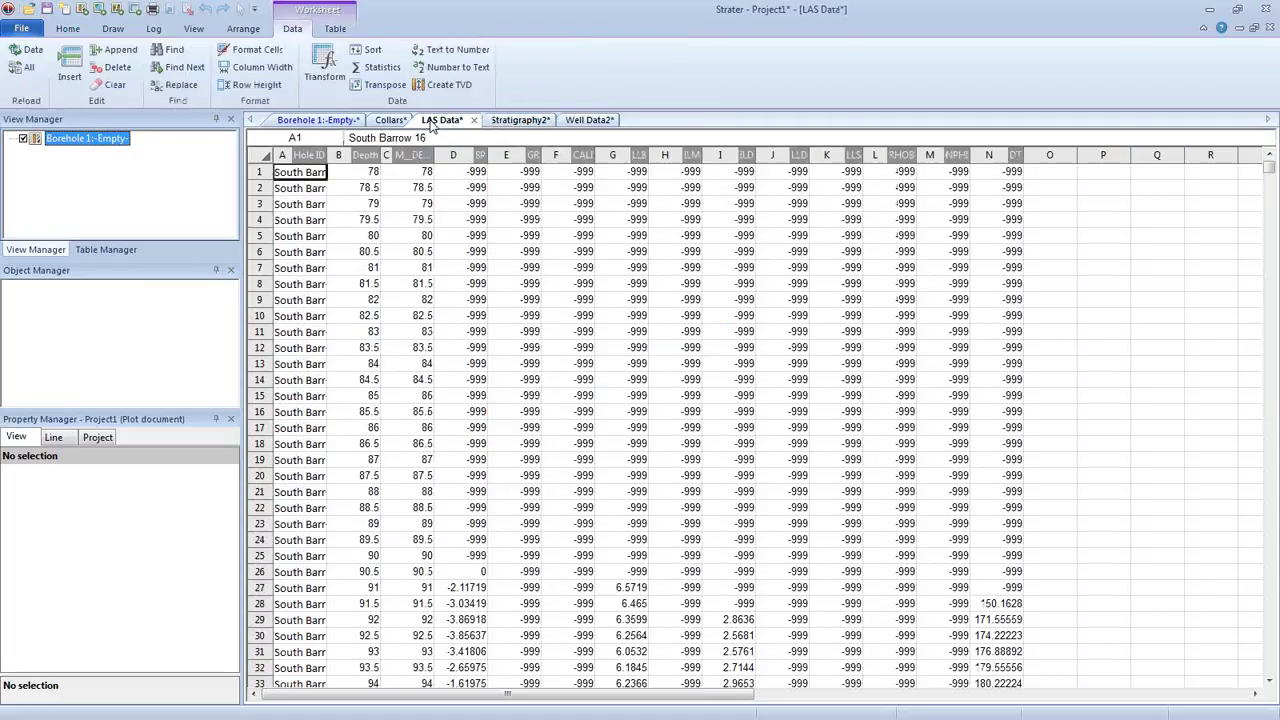
click(334, 29)
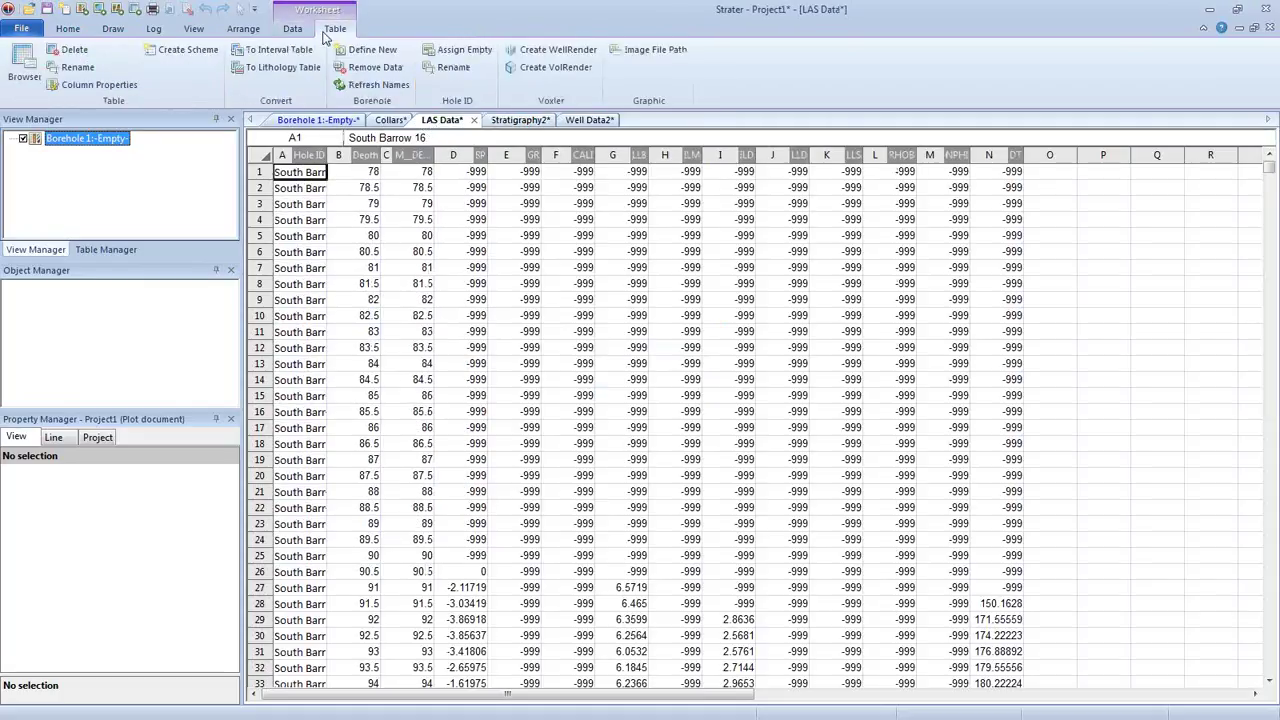
click(77, 67)
click(650, 352)
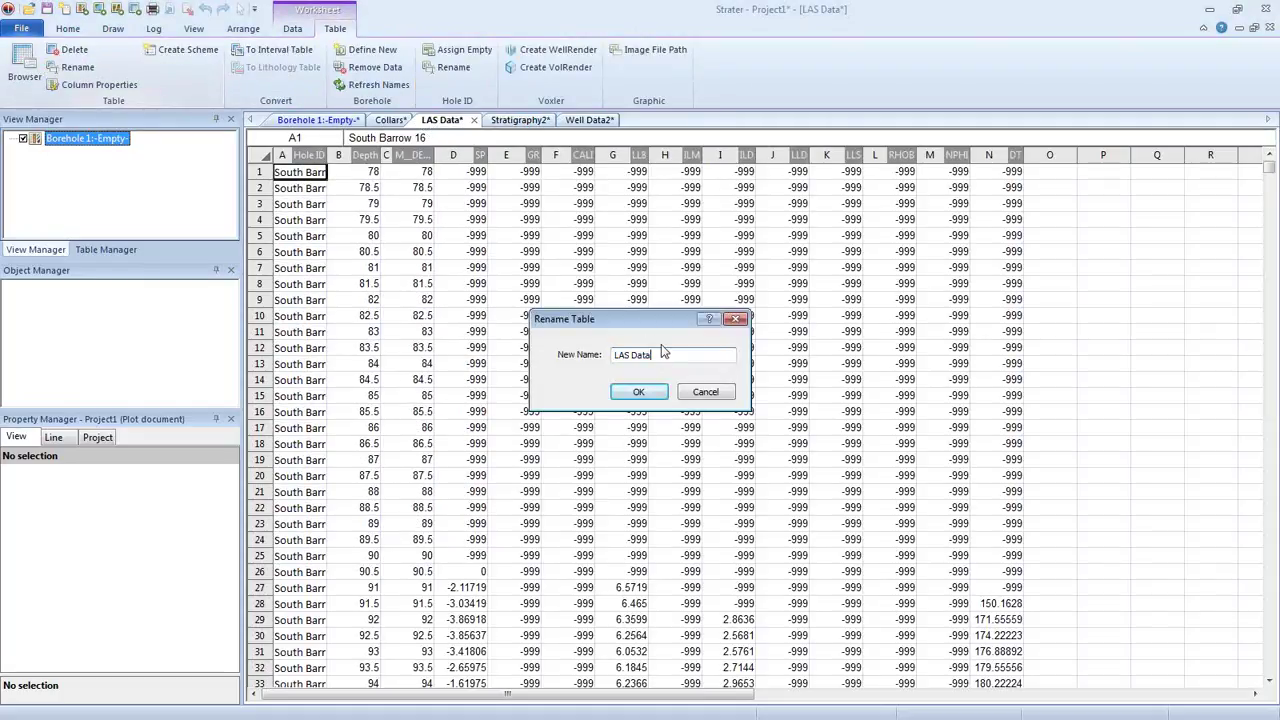
text(2)
click(652, 394)
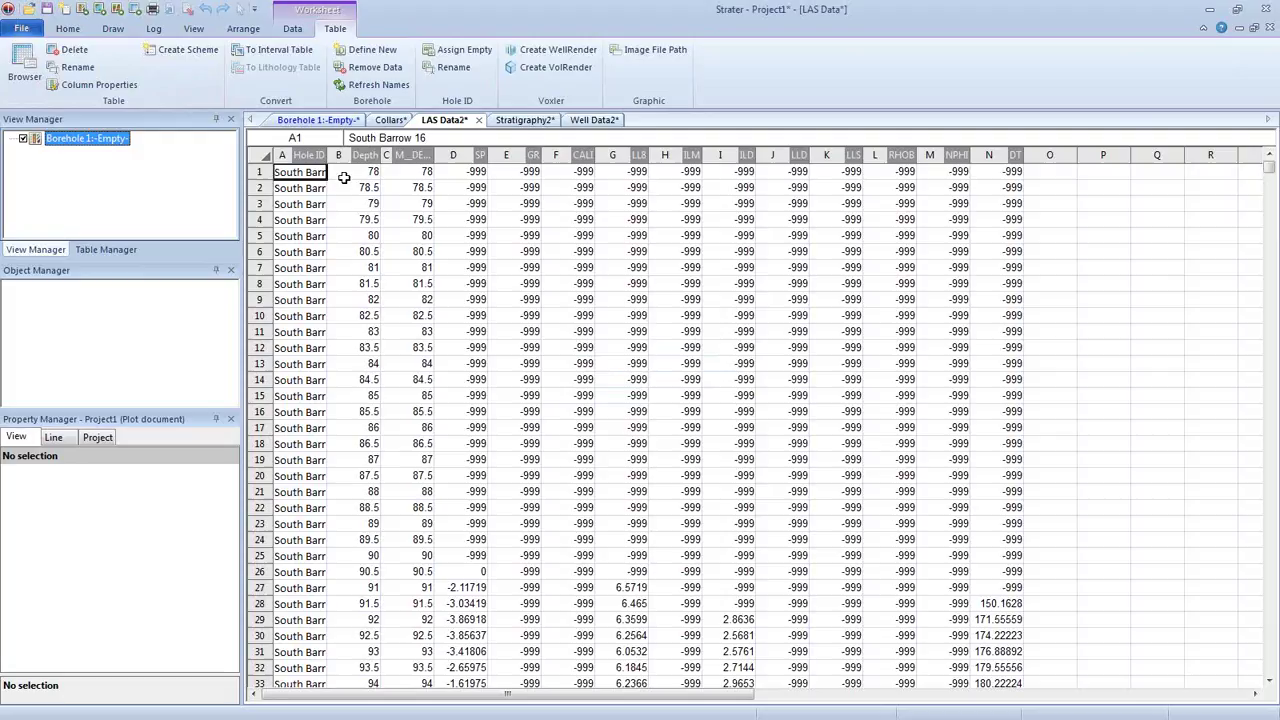
- Rename the Collars table to Collars2
click(390, 120)
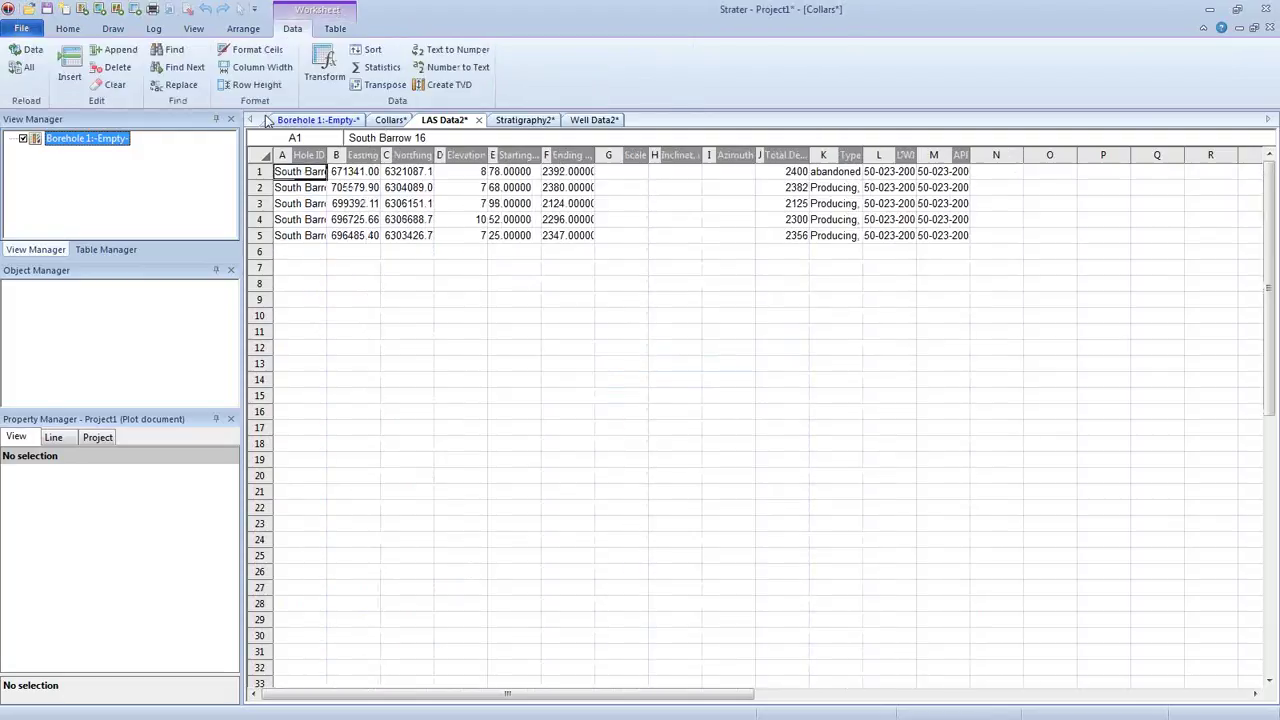
click(334, 29)
click(80, 68)
click(650, 354)
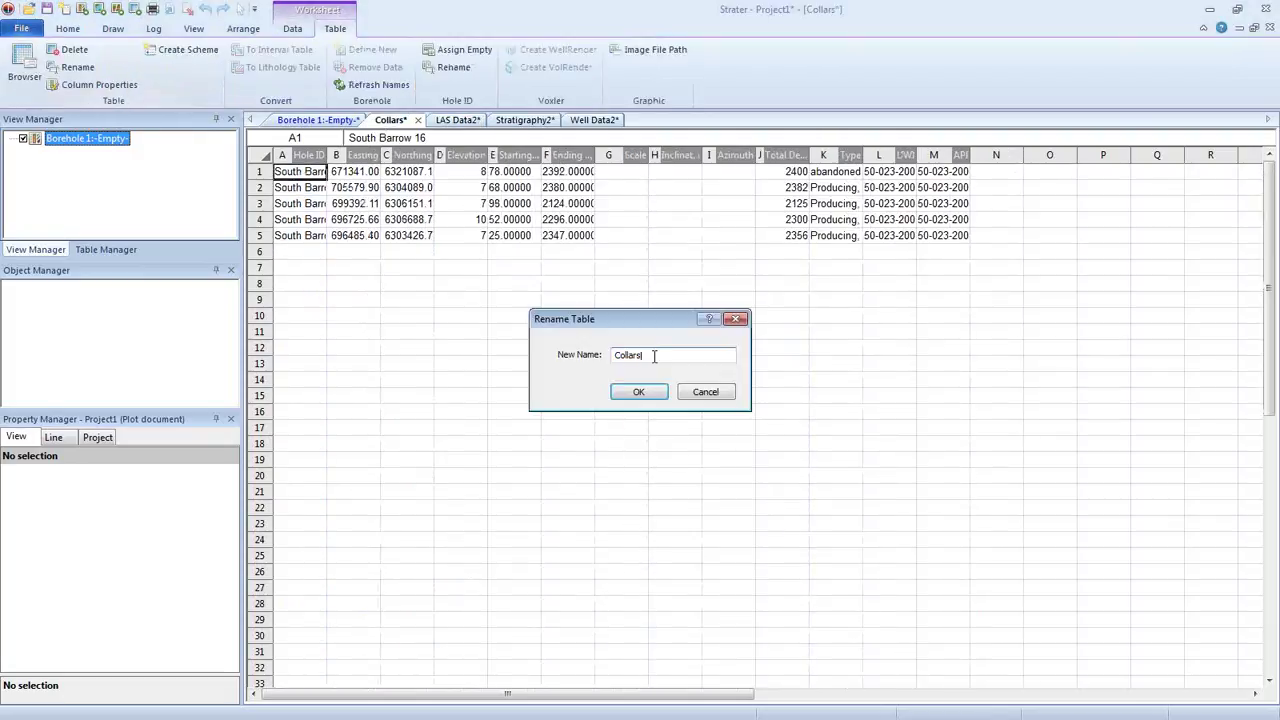
text(2)
click(653, 391)
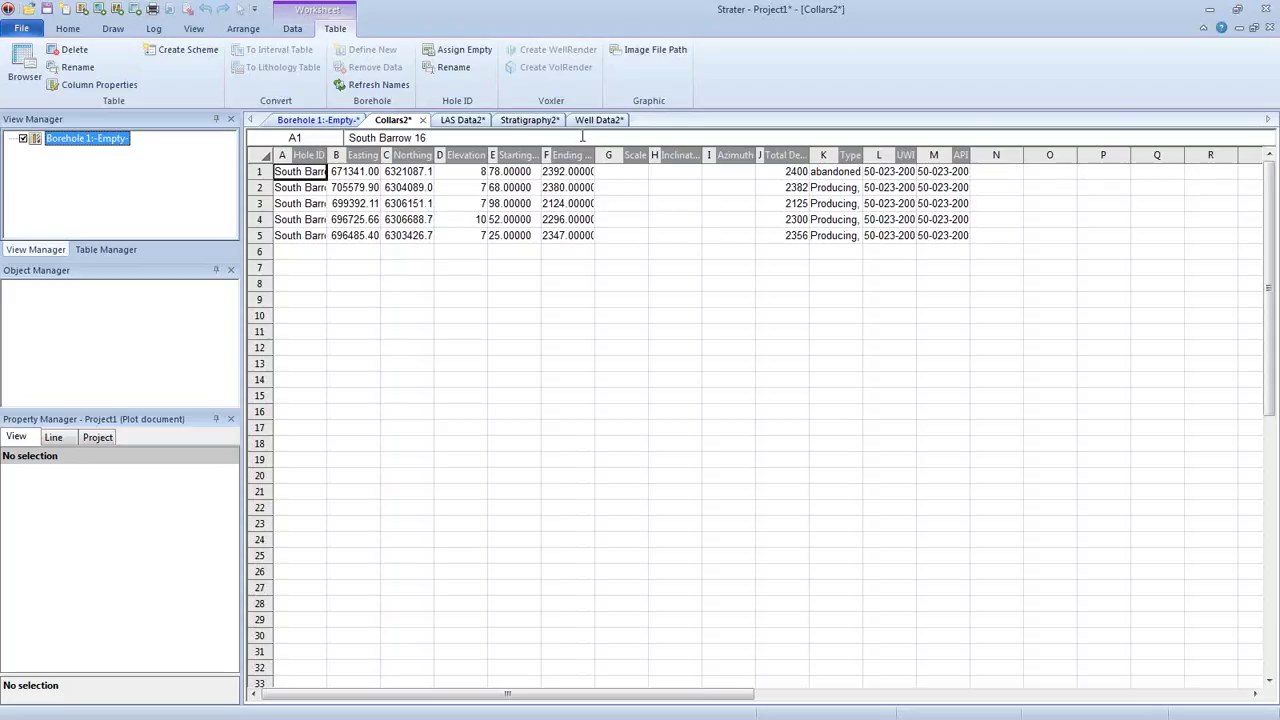
- Open the Cross Section.tsf template from the Desktop and preview the columns of its Collars table
click(21, 28)
click(31, 64)
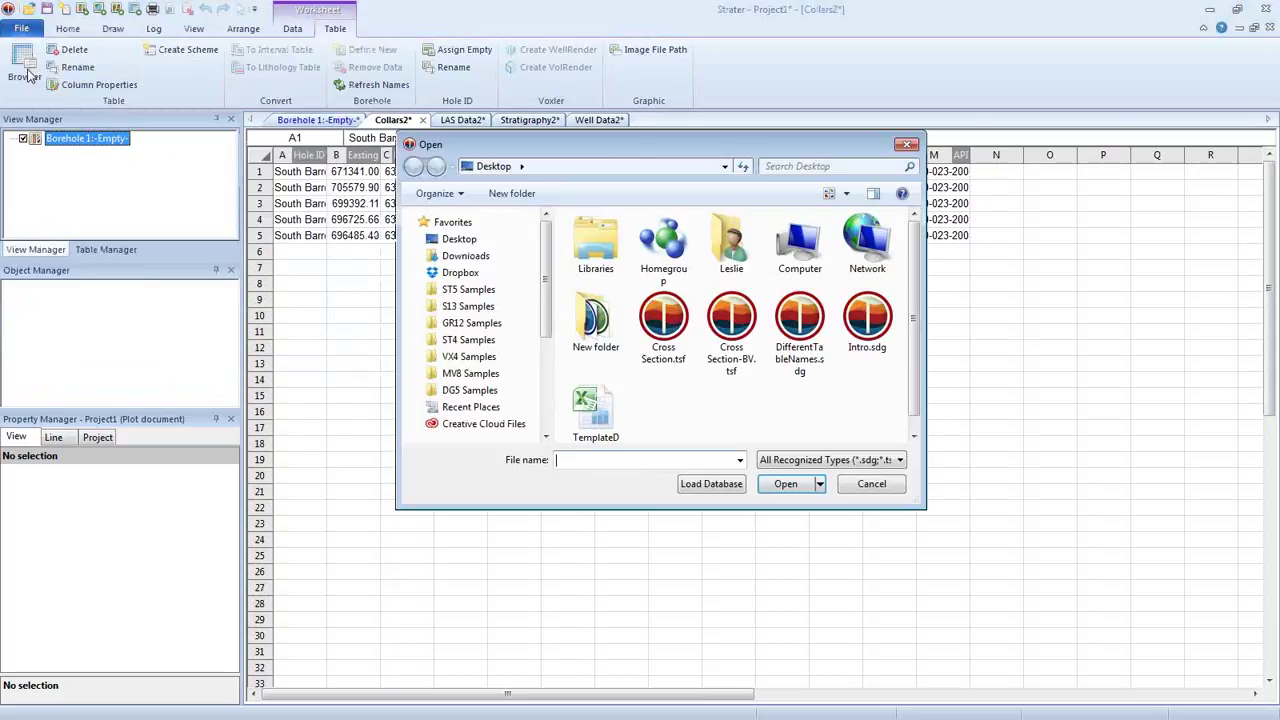
click(663, 318)
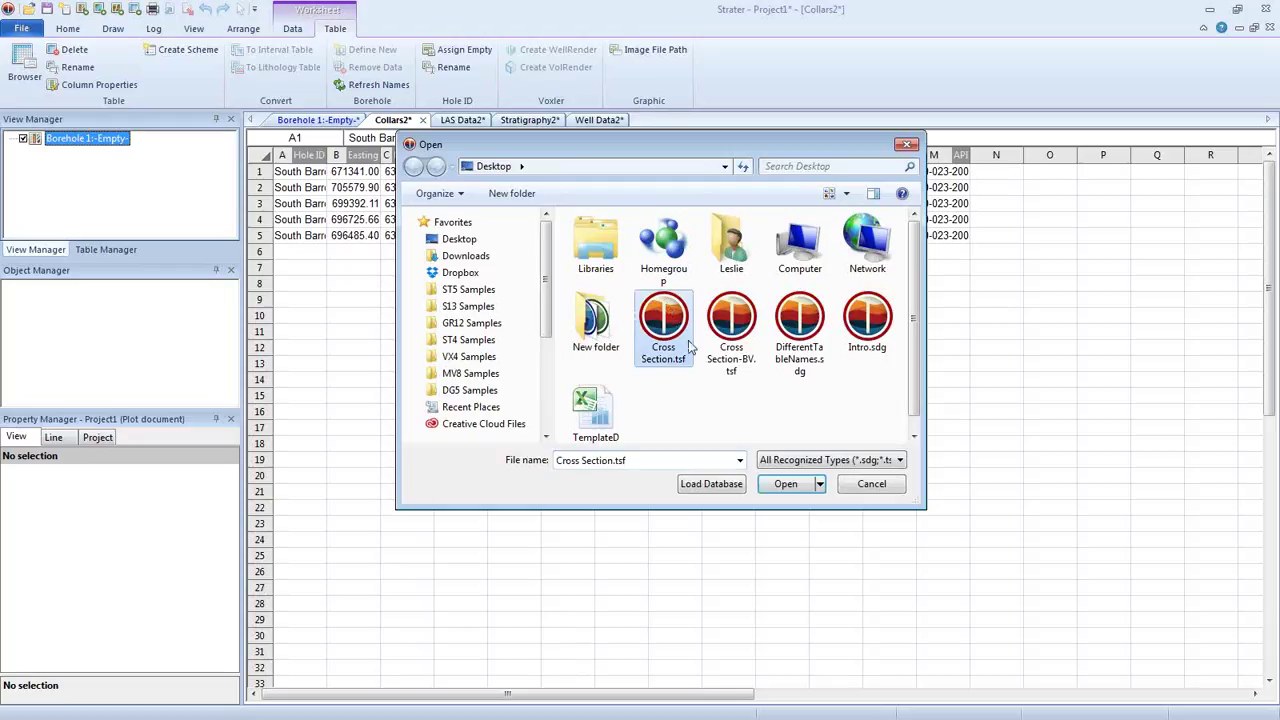
click(785, 484)
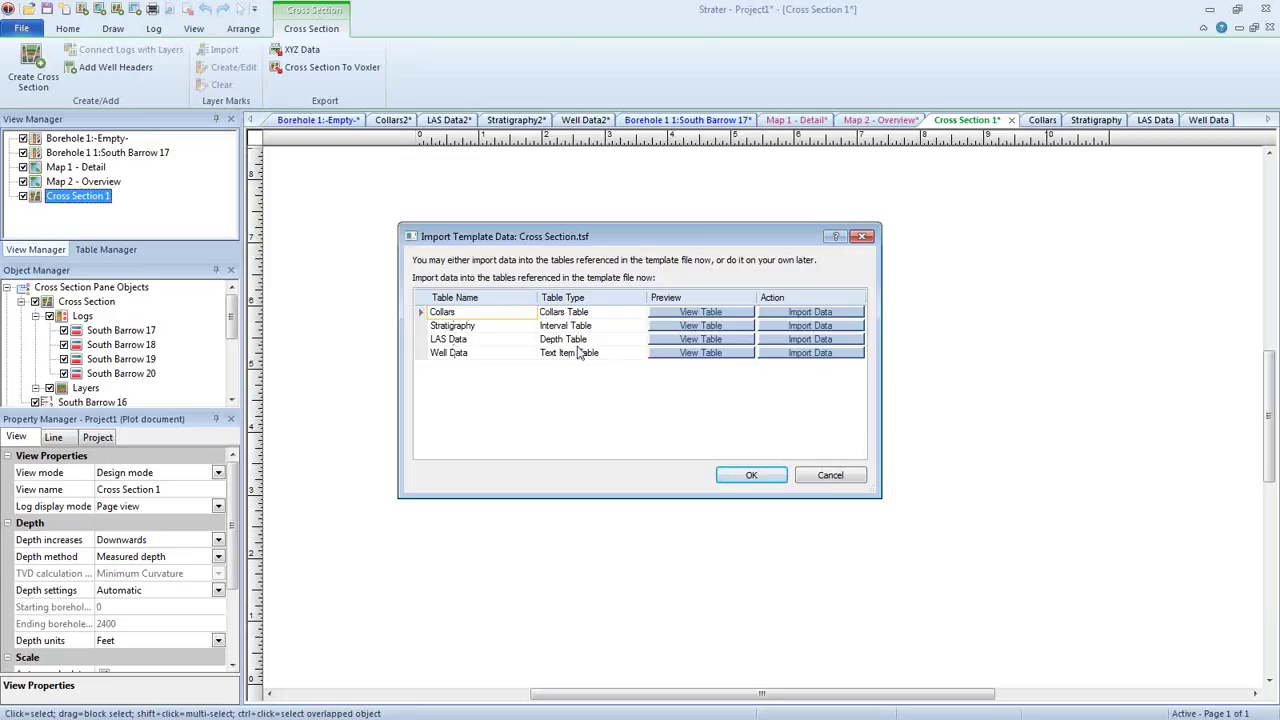
click(700, 312)
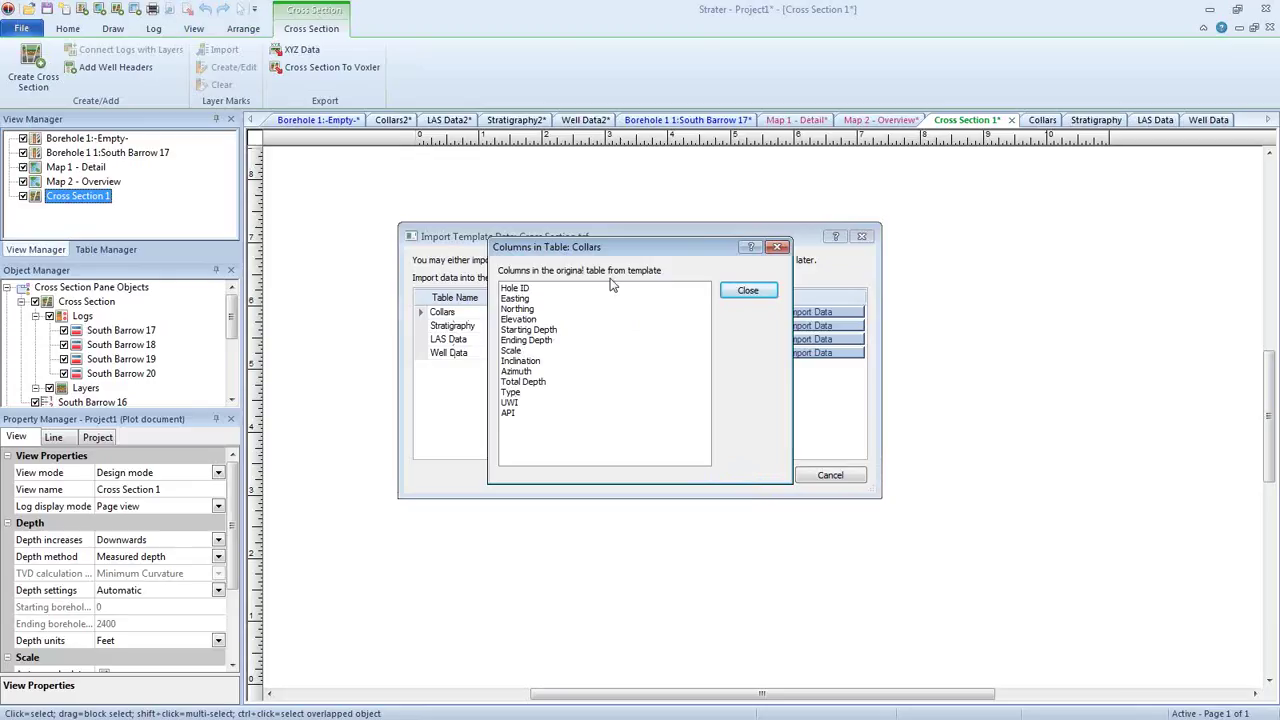
click(745, 292)
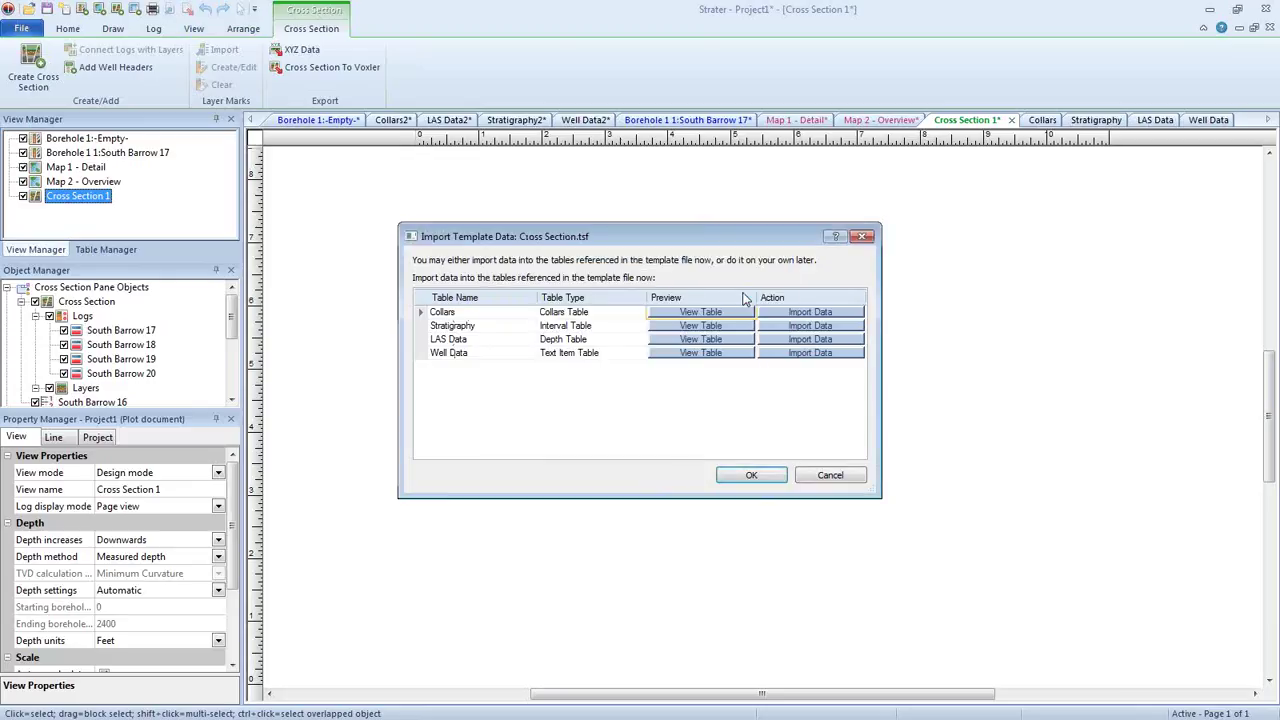
- Import only the Collars sheet of TemplateData.xlsx into the template's Collars table, keeping the proposed column mapping
click(790, 314)
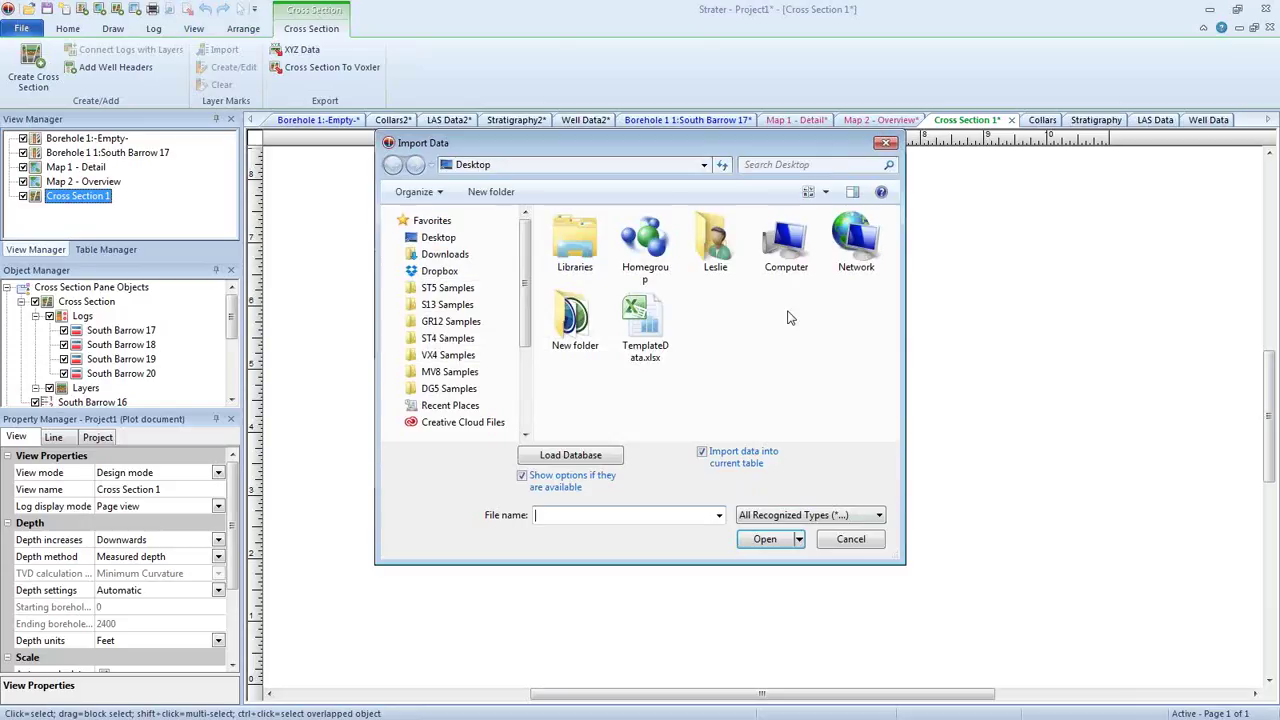
click(648, 330)
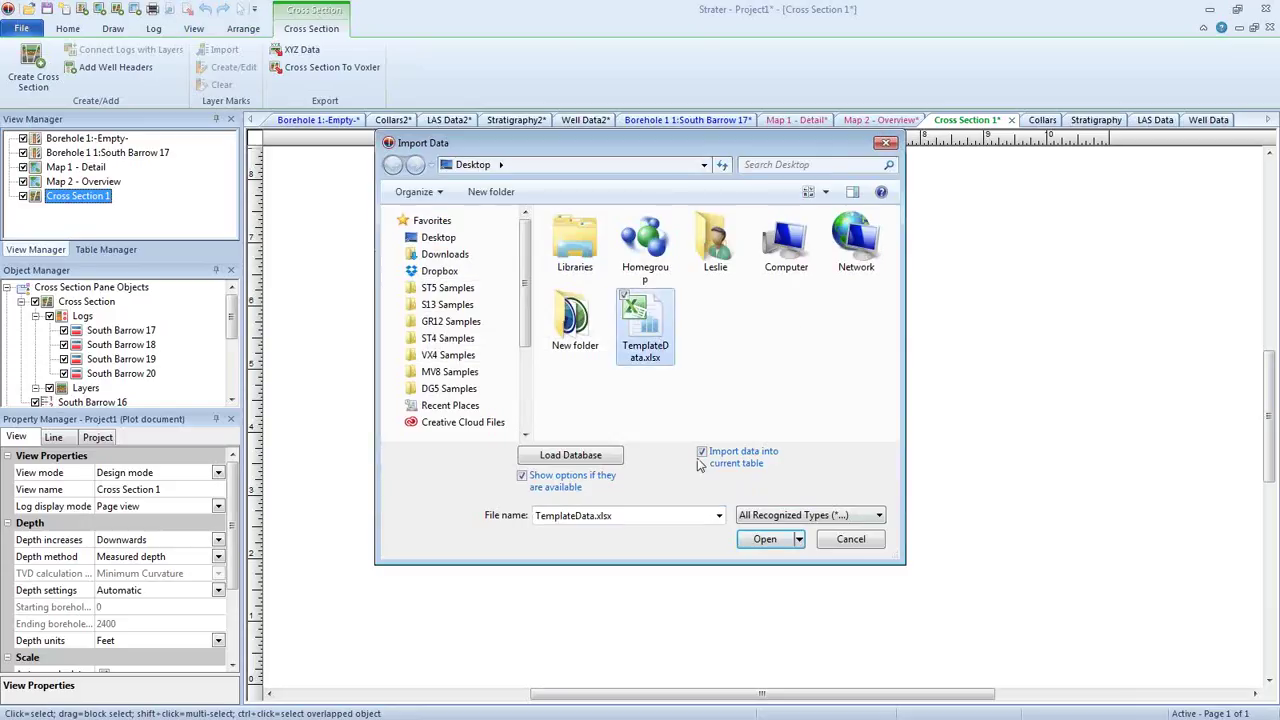
click(765, 539)
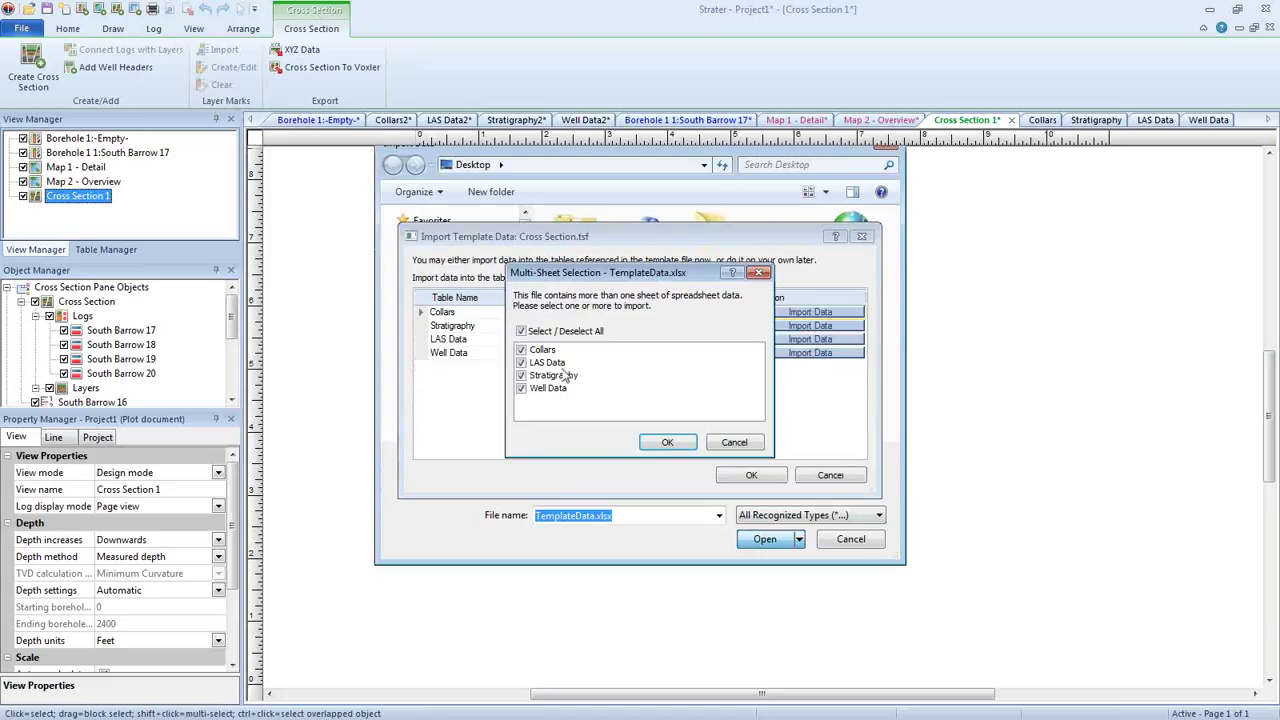
click(521, 331)
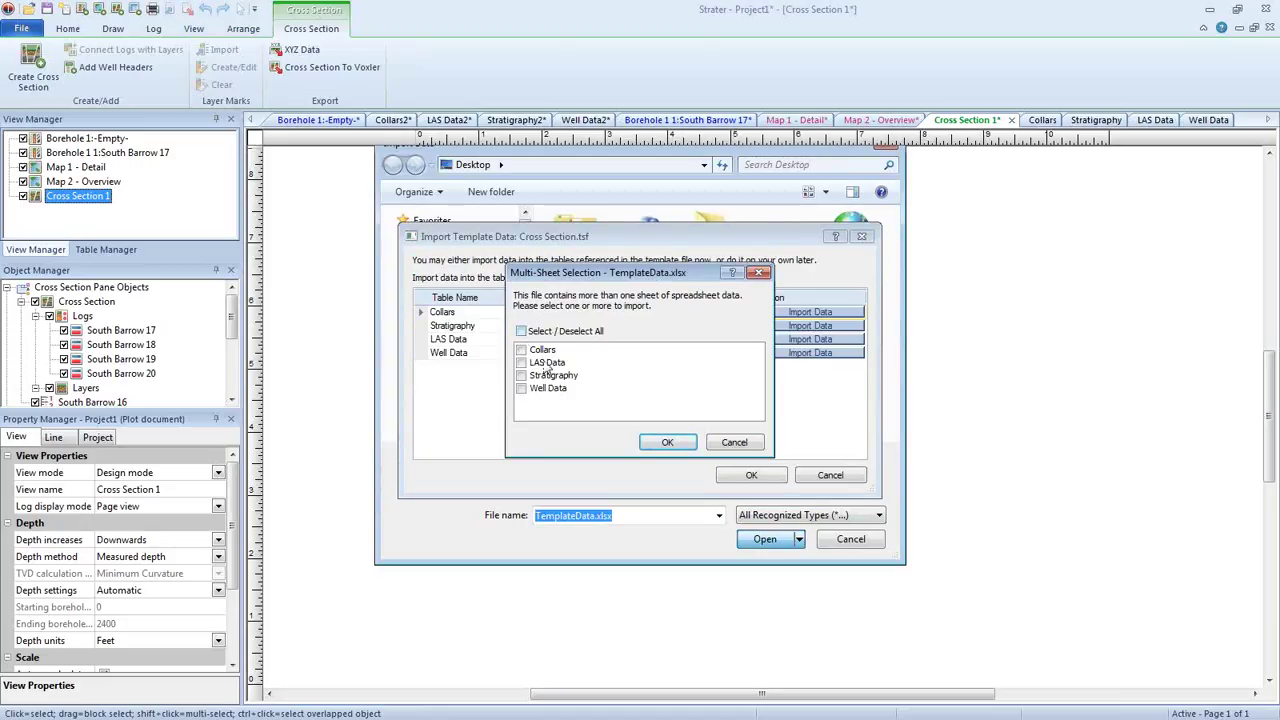
click(521, 350)
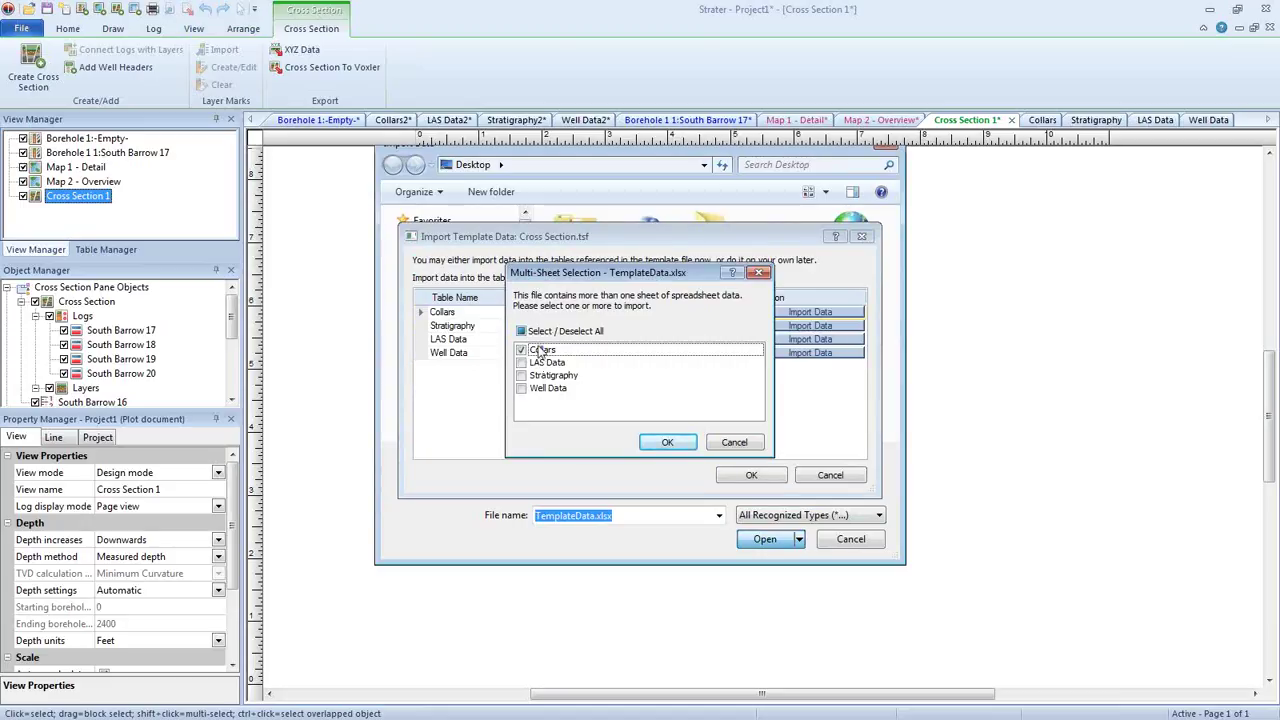
click(662, 442)
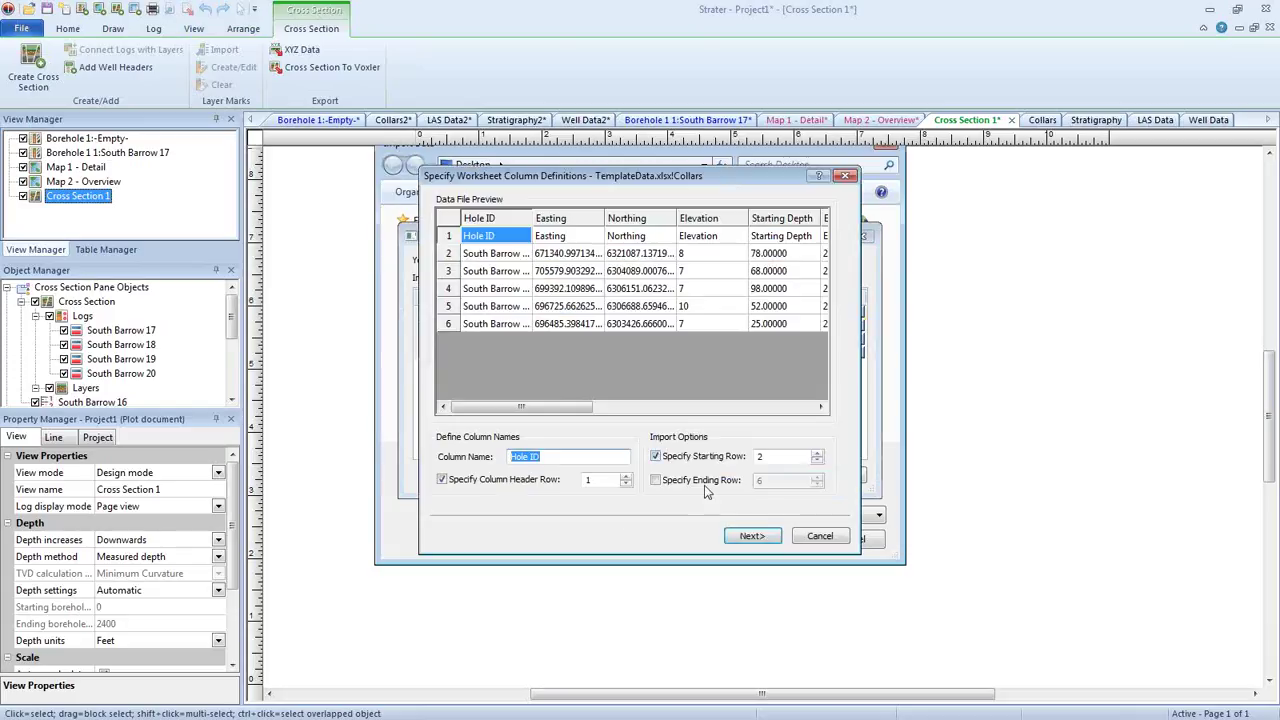
click(752, 536)
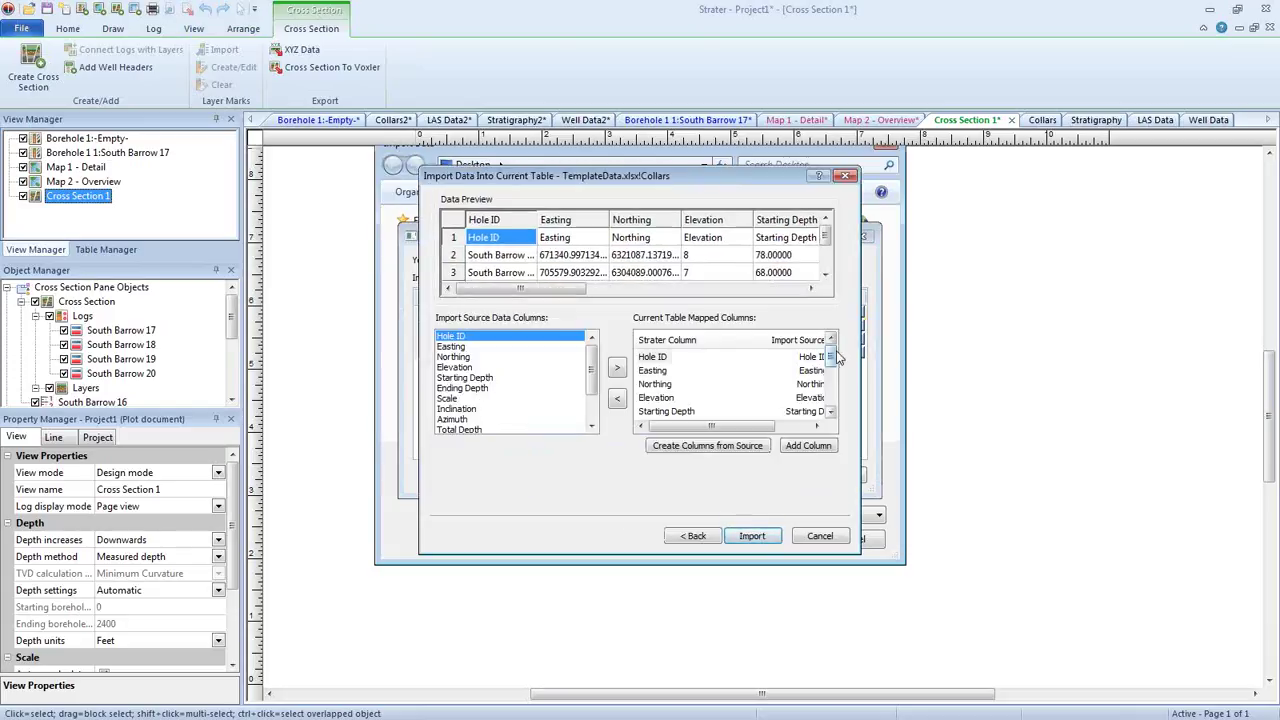
drag(830, 357, 831, 392)
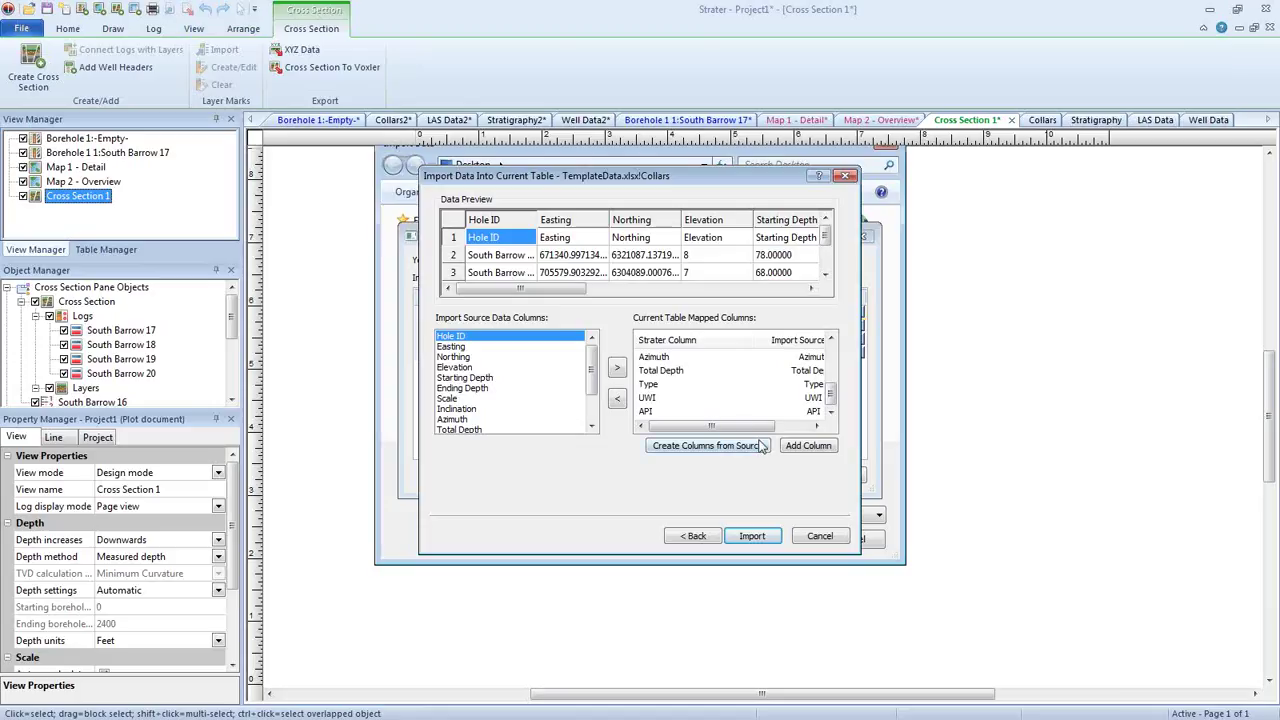
click(752, 536)
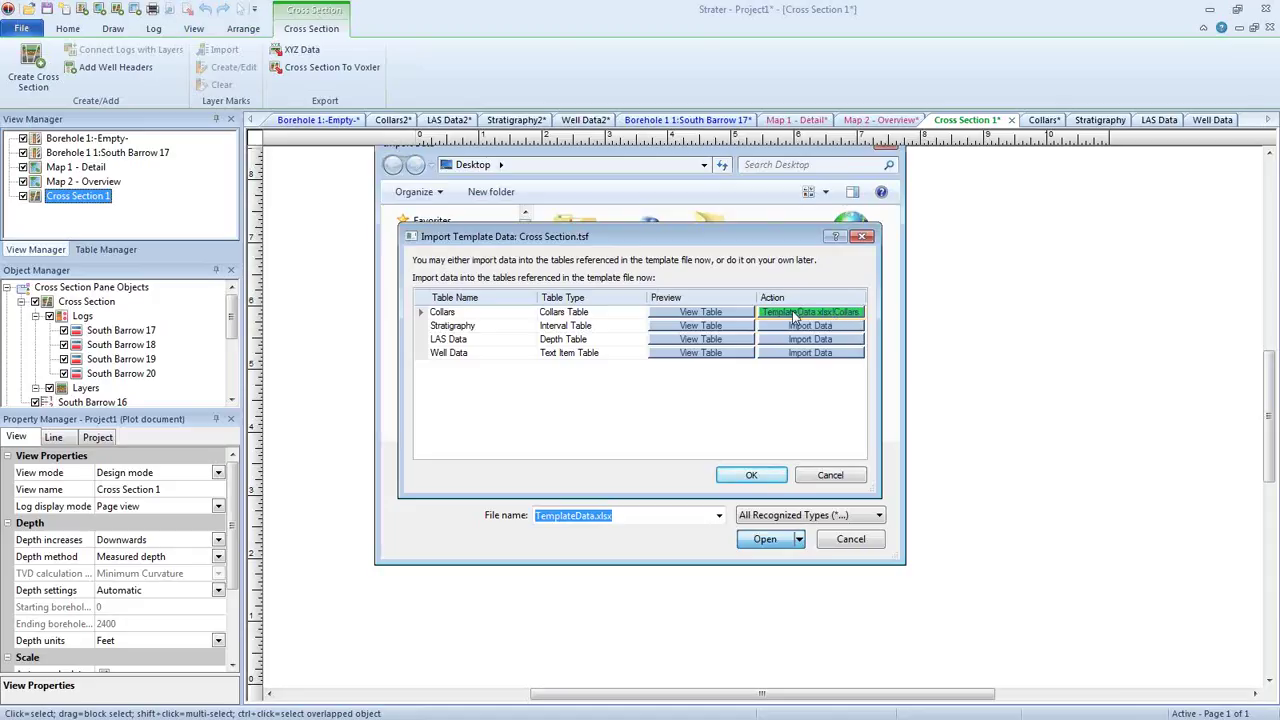
- Import only the Stratigraphy sheet of TemplateData.xlsx into the template's Stratigraphy table with the proposed column mapping
click(794, 328)
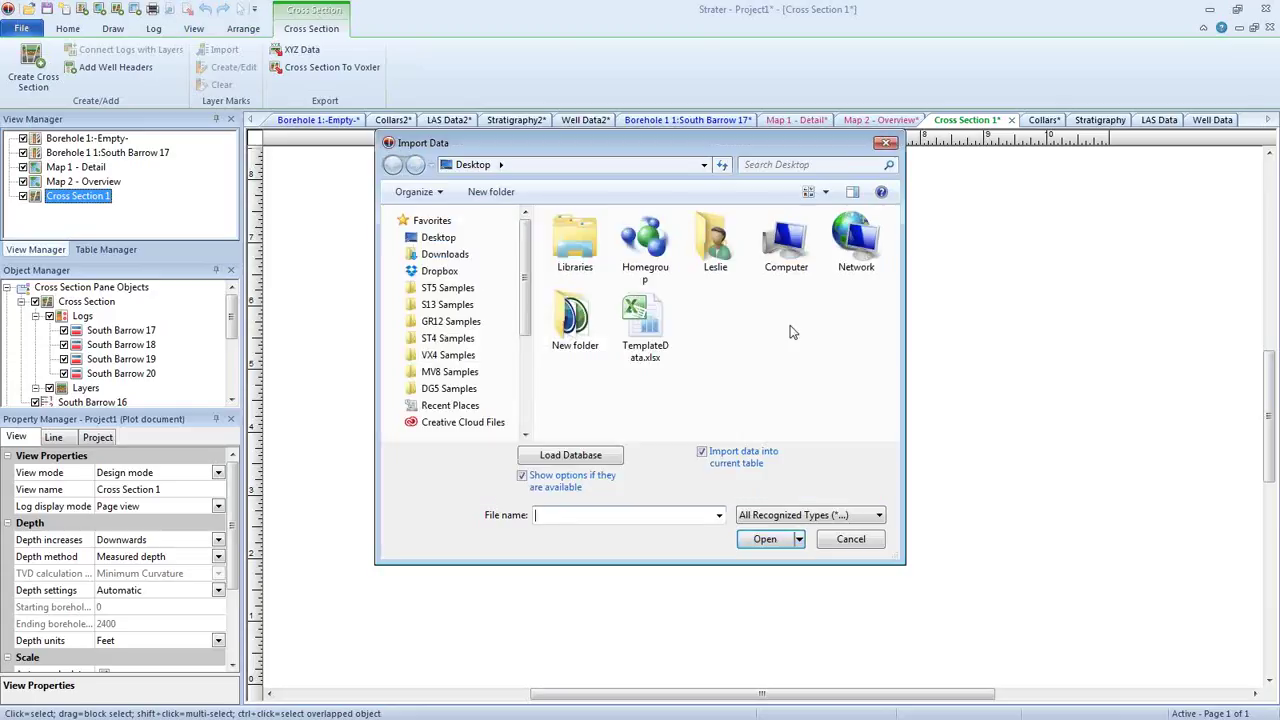
click(760, 539)
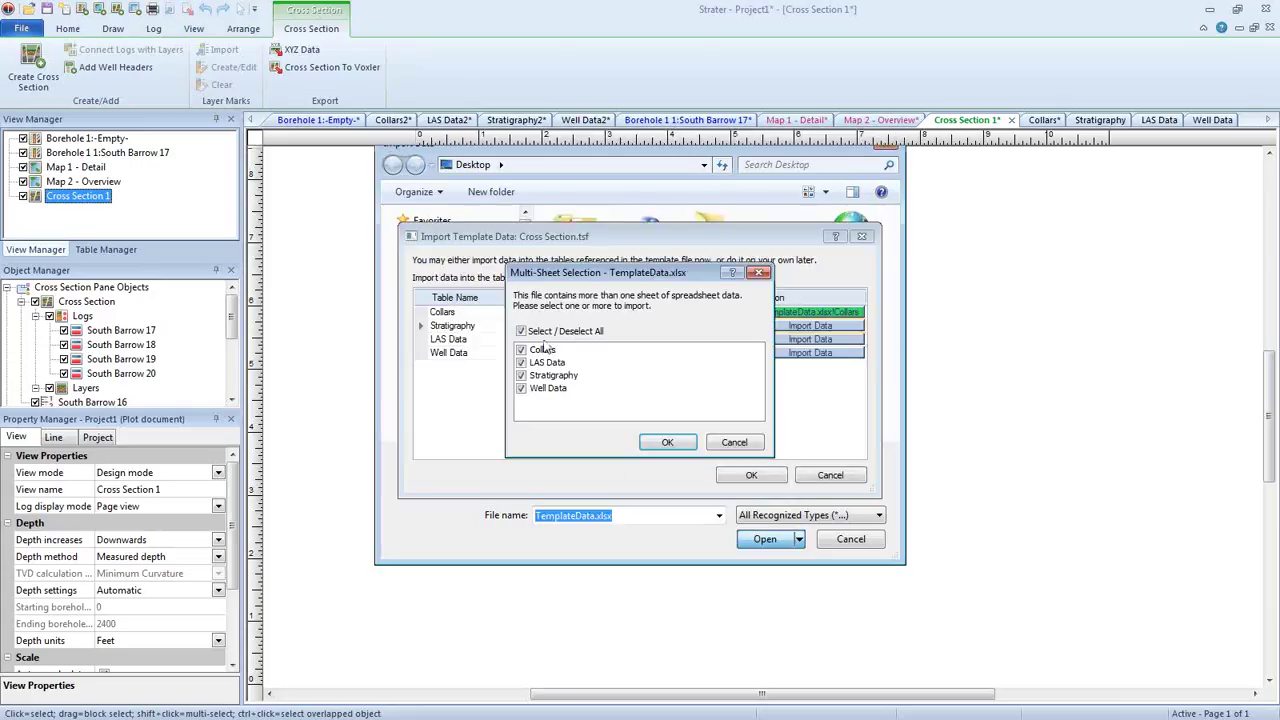
click(520, 331)
click(521, 375)
click(667, 442)
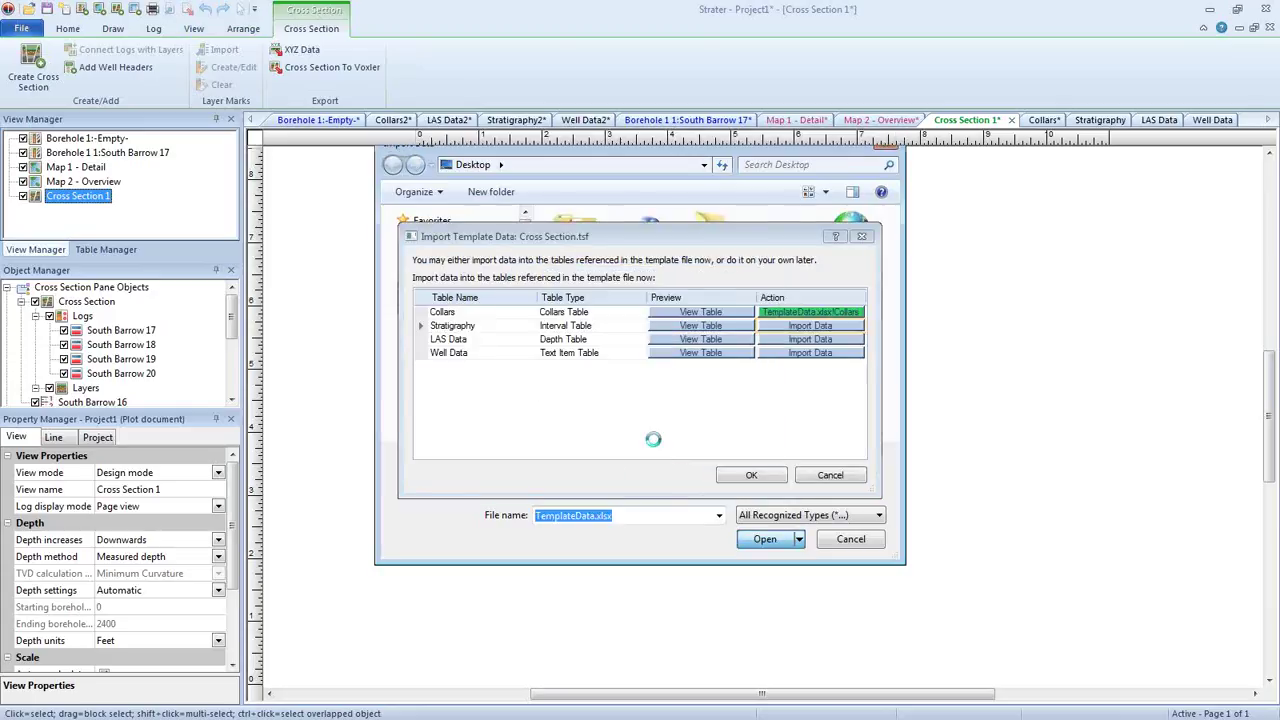
click(752, 535)
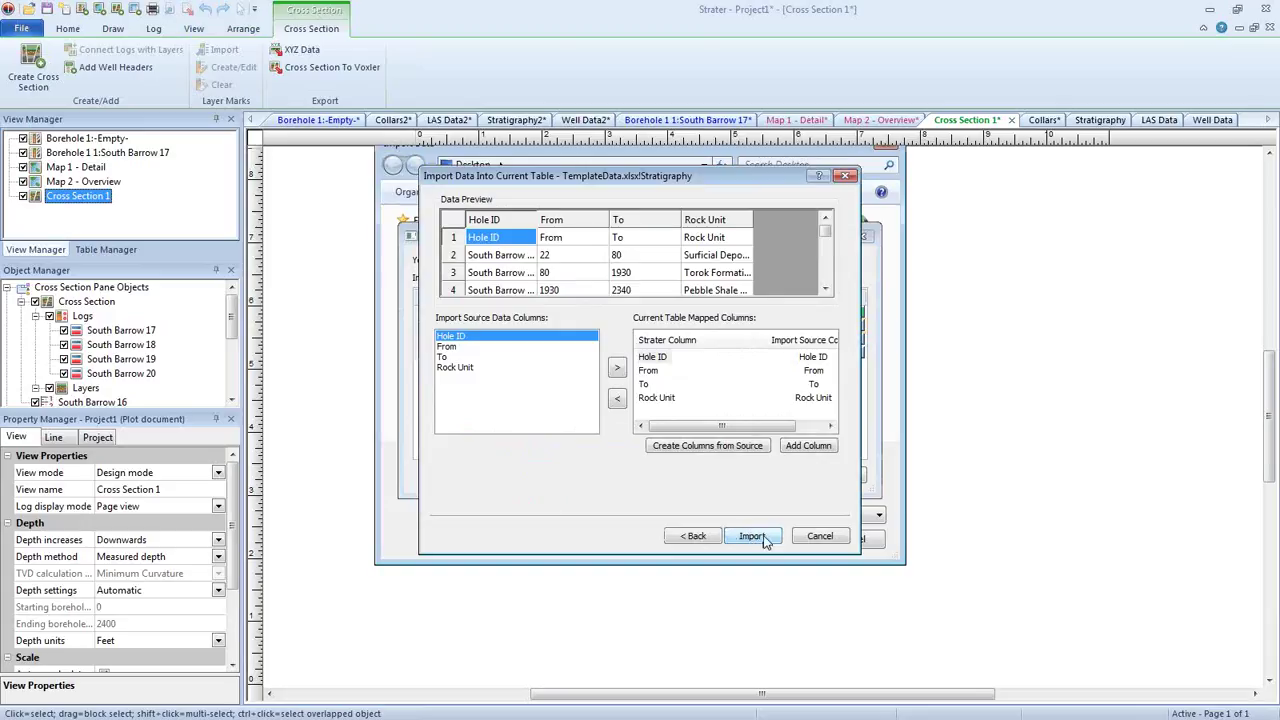
click(750, 535)
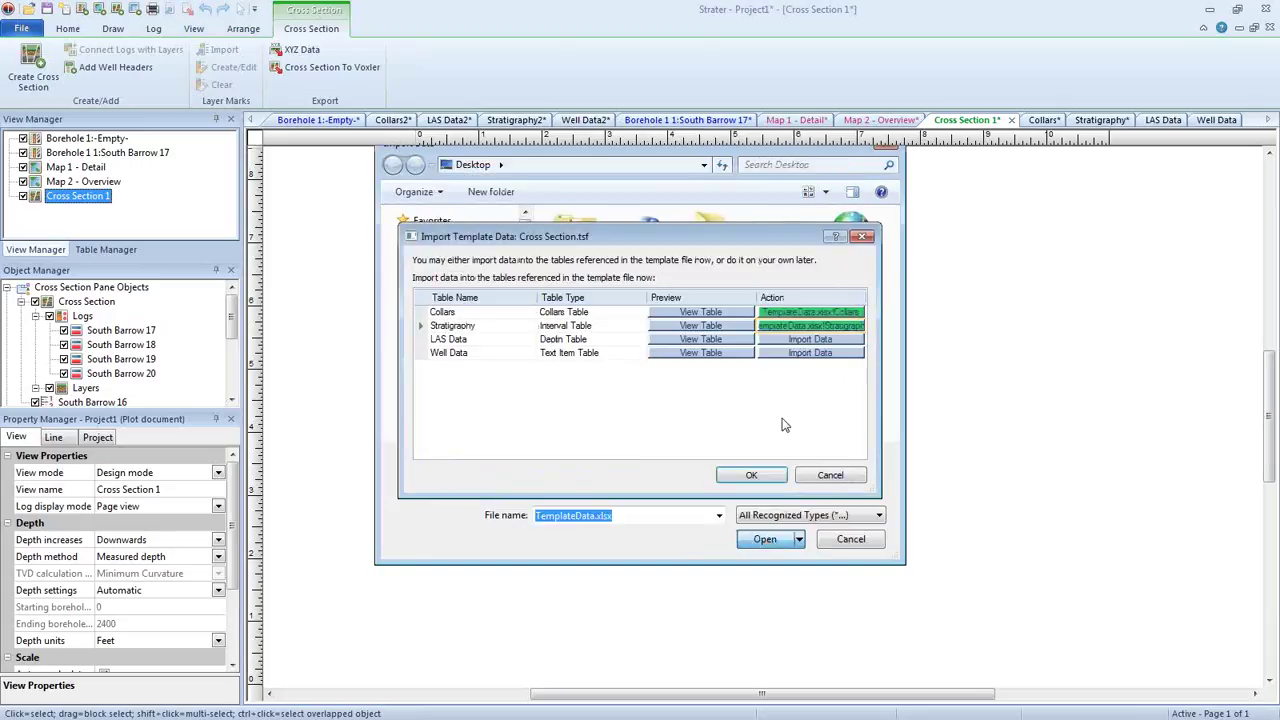
- Import only the Well Data sheet of TemplateData.xlsx into the template's Well Data table with the proposed column mapping, and finish the template import
click(811, 354)
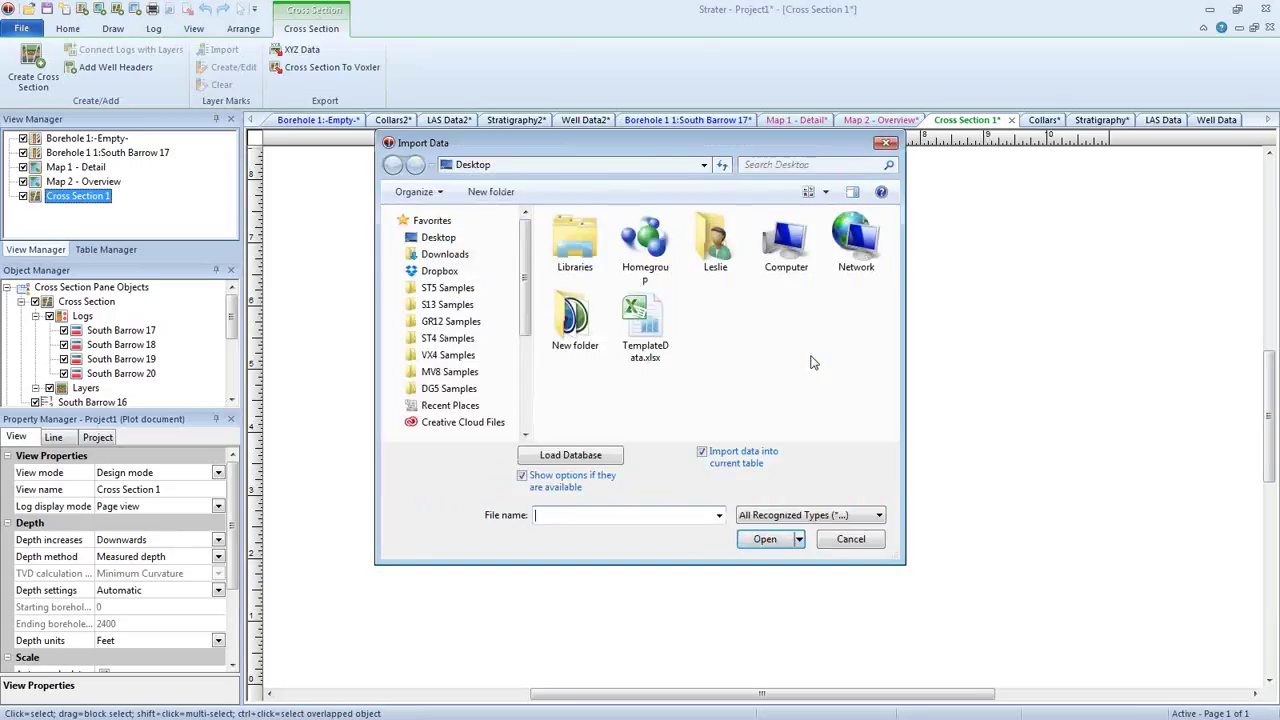
click(645, 325)
click(752, 543)
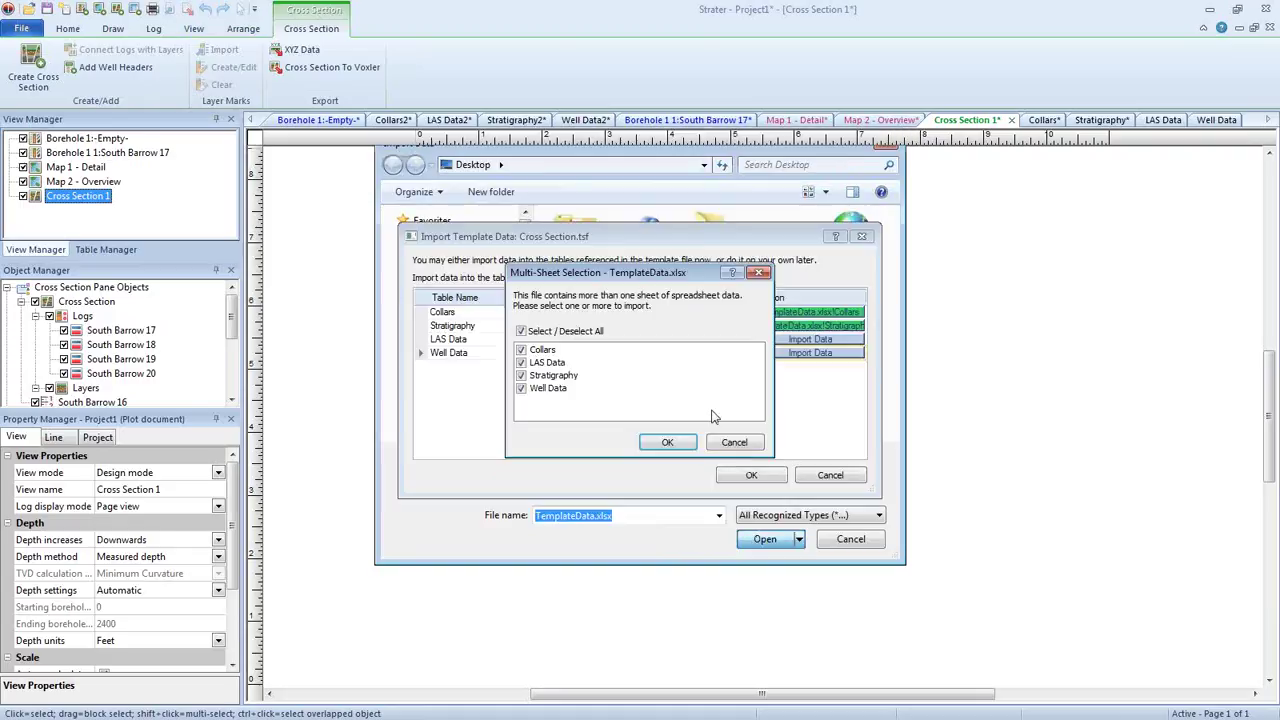
click(520, 331)
click(521, 388)
click(667, 442)
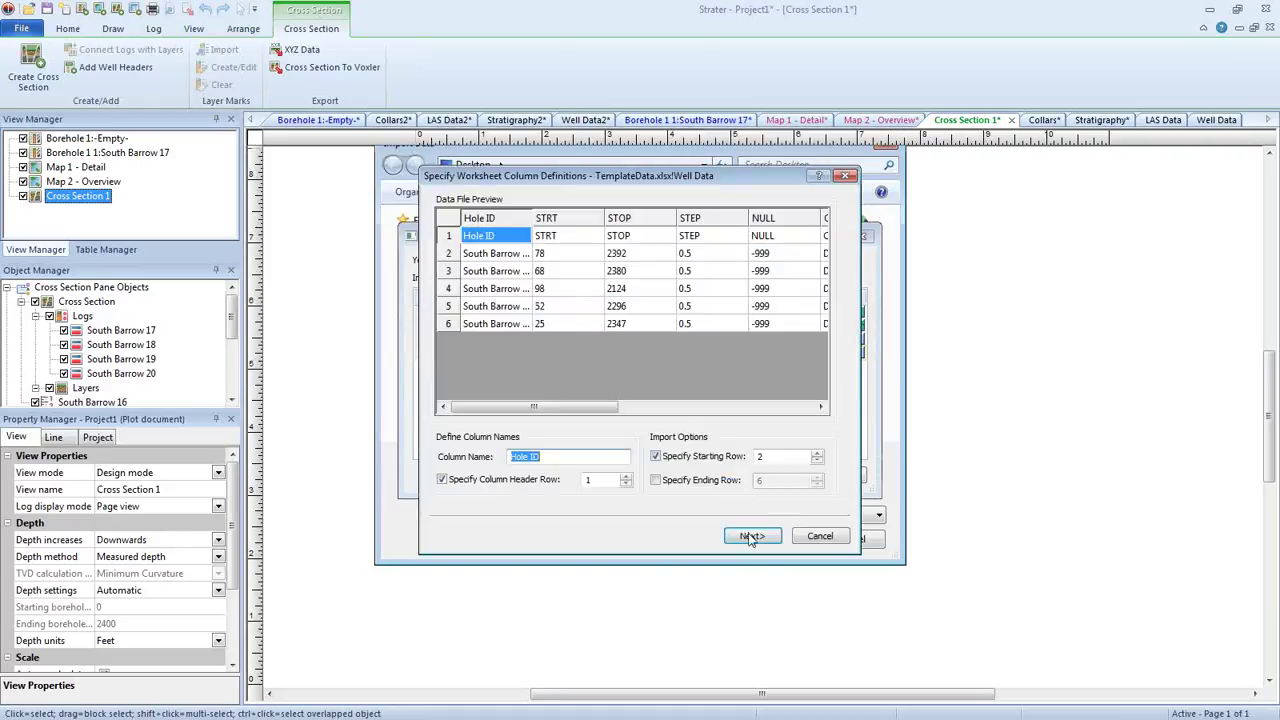
click(752, 536)
click(752, 536)
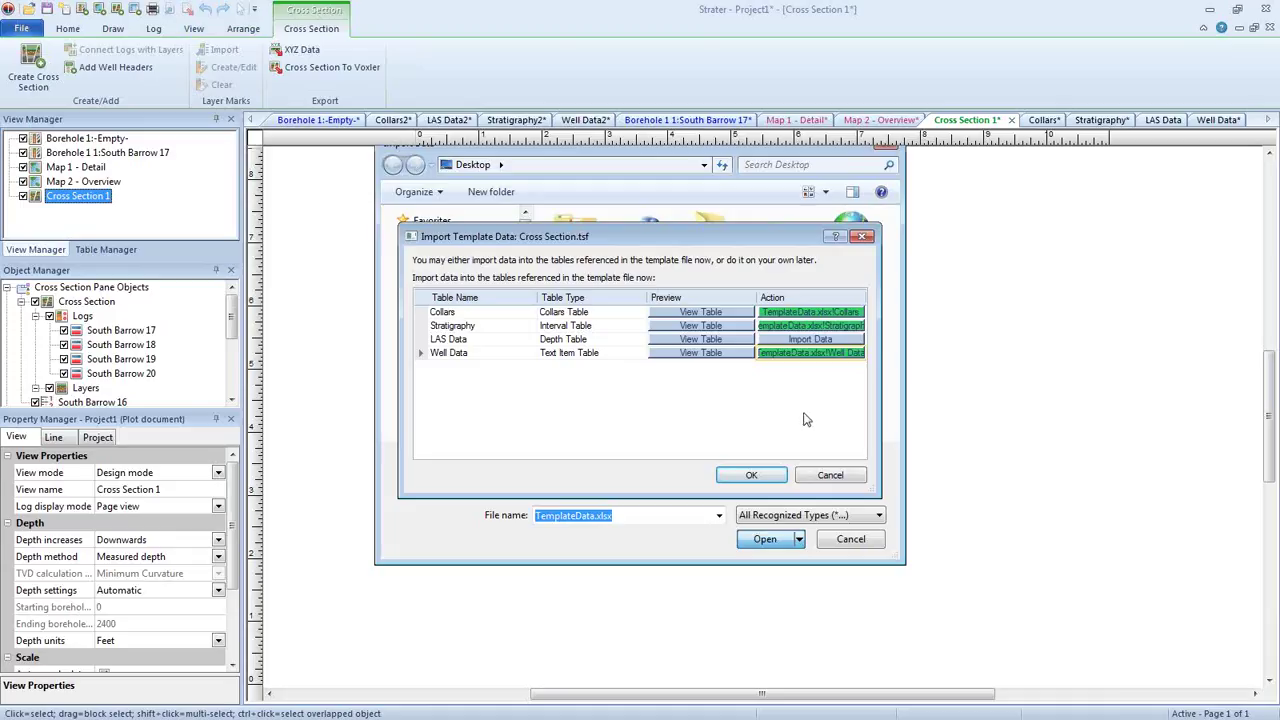
click(760, 482)
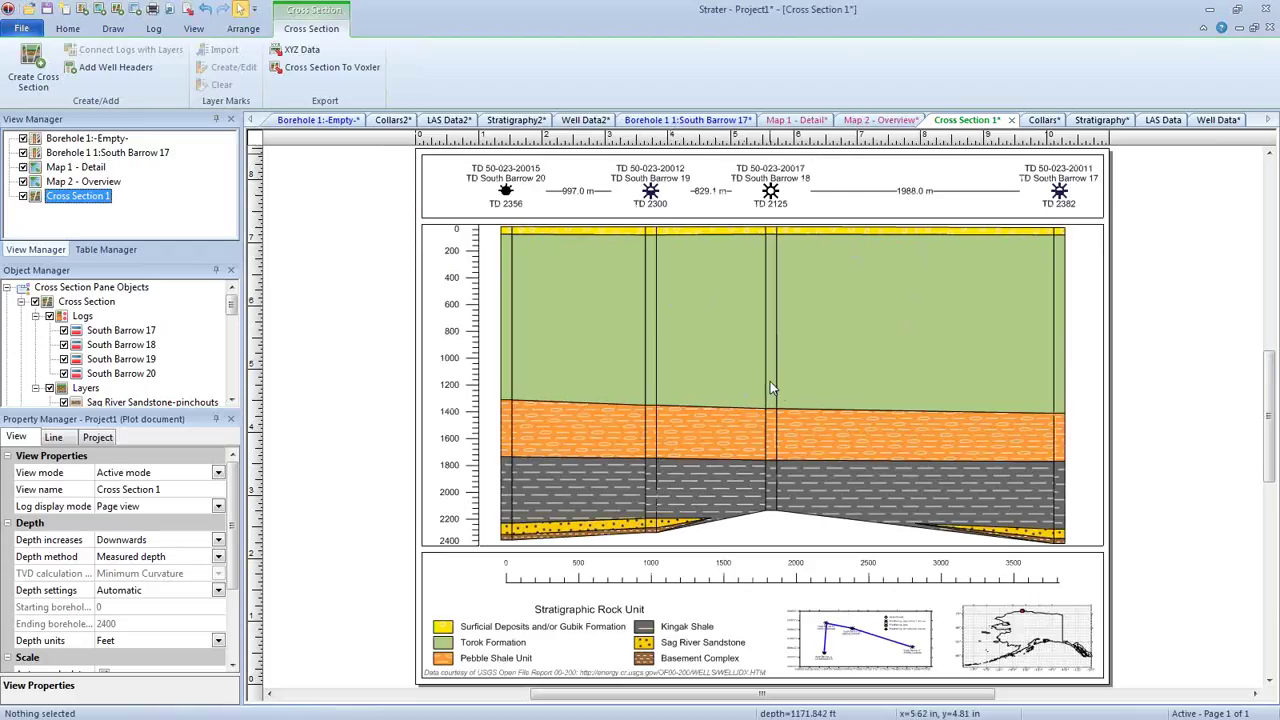
- Check the Map 2 - Overview, Map 1 - Detail and Borehole 1 1 views and the Well Data table for imported data
click(867, 121)
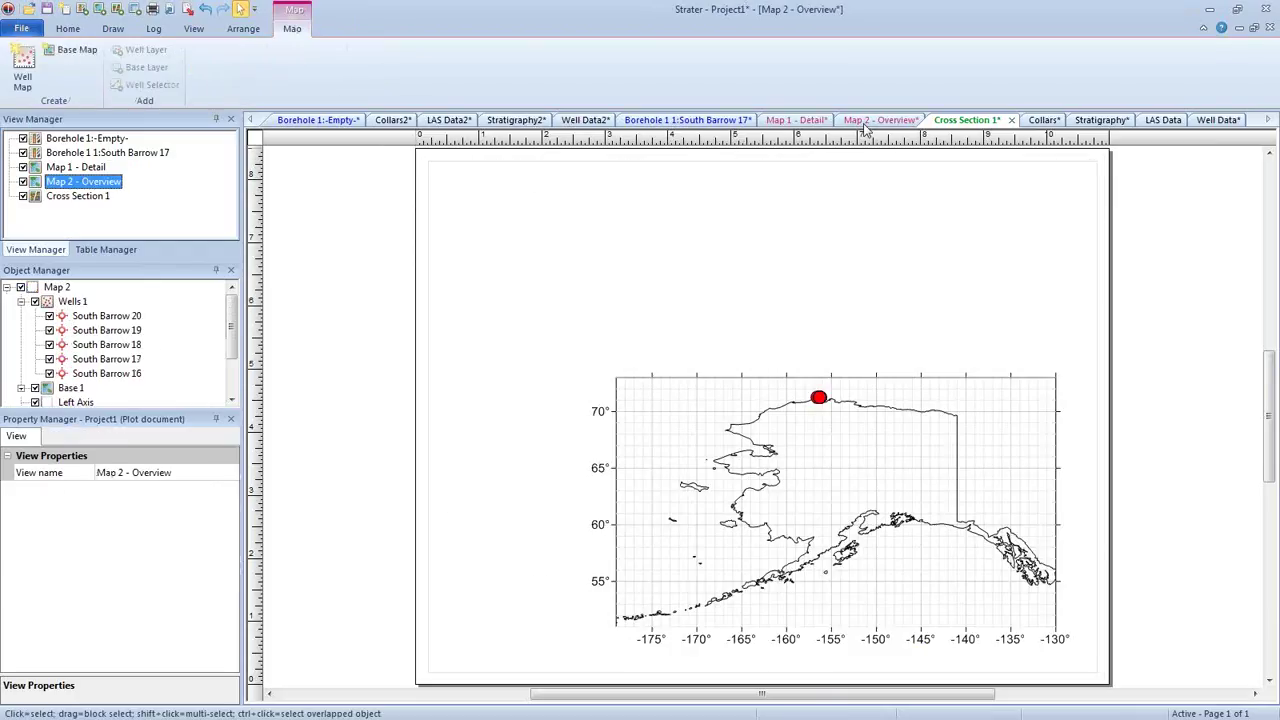
click(799, 121)
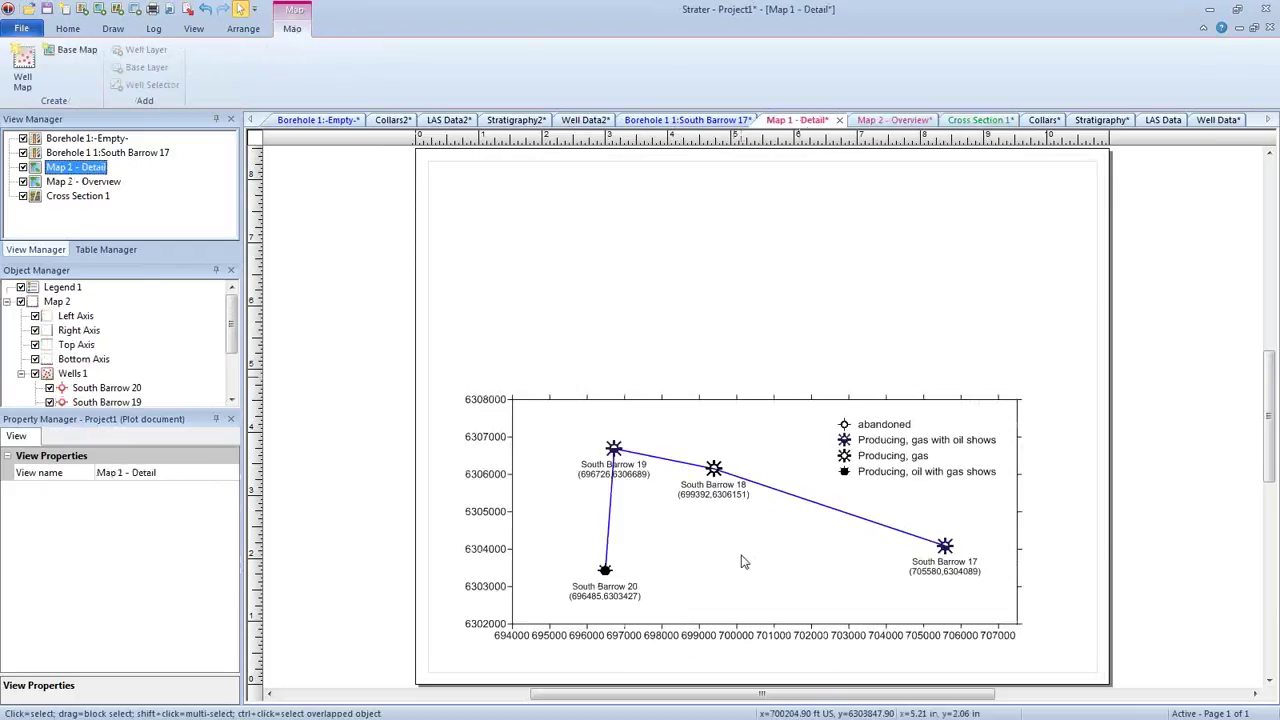
click(688, 120)
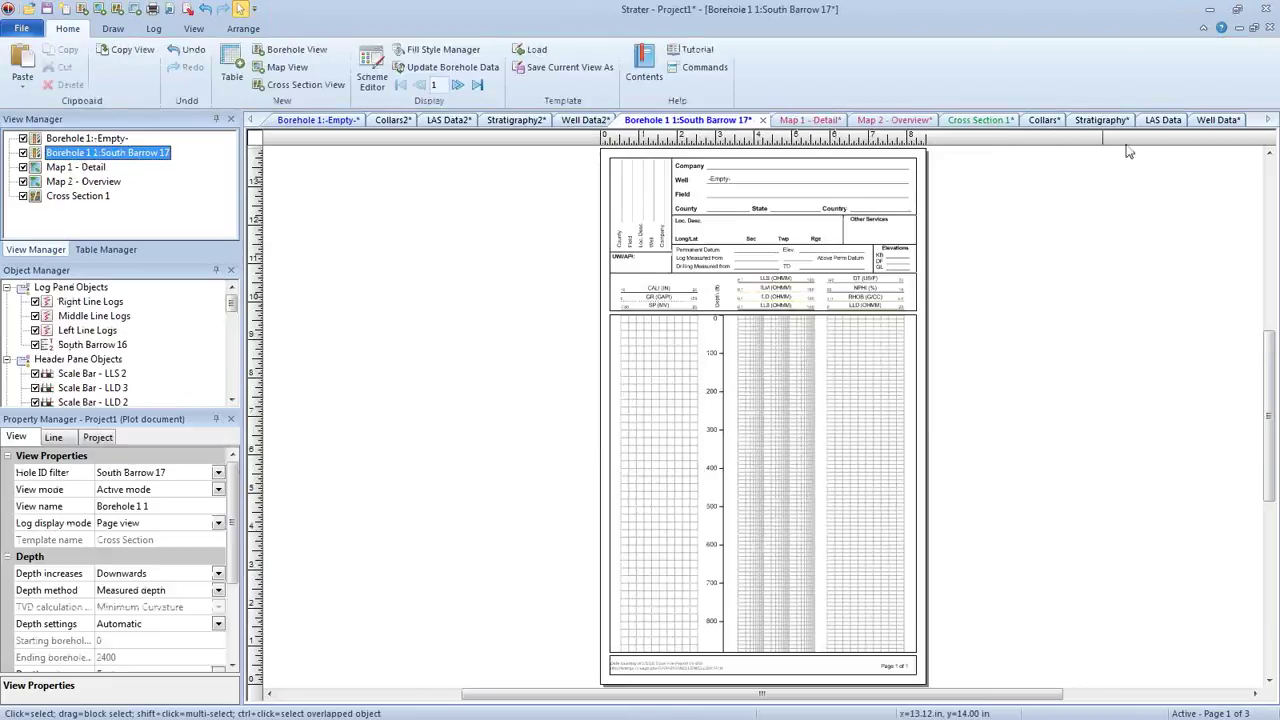
click(1212, 121)
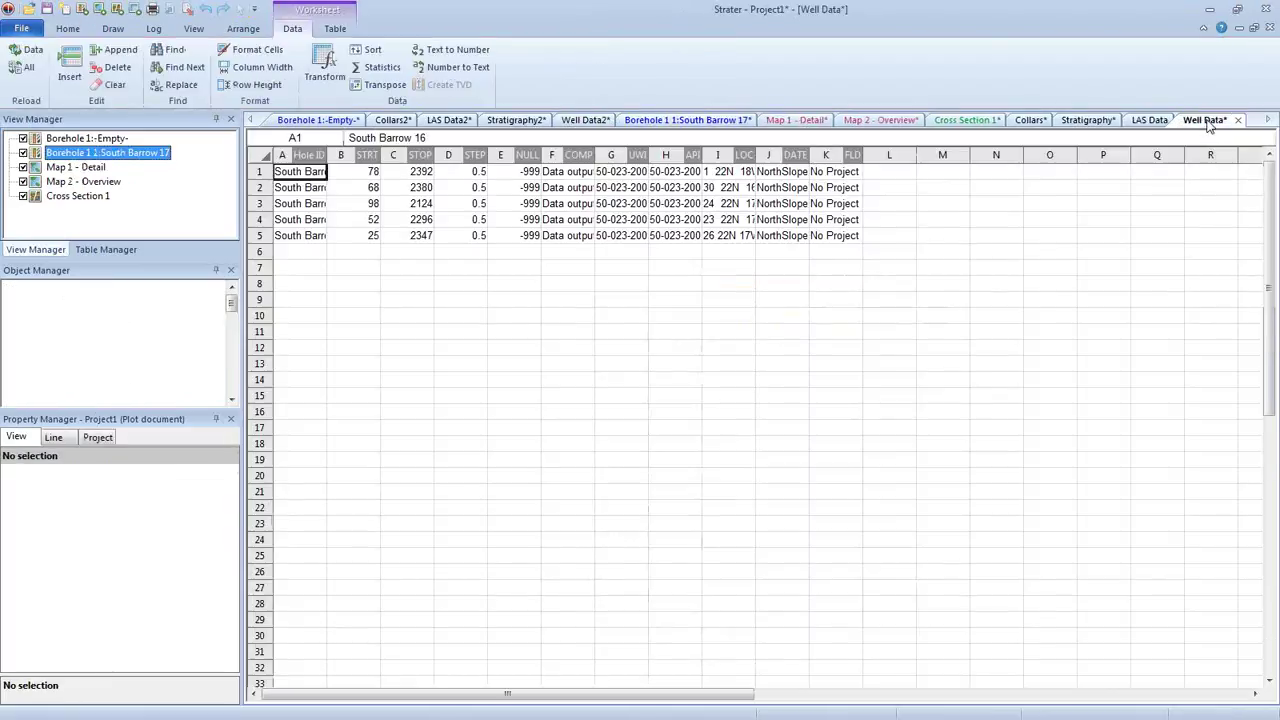
- Import only the LAS Data sheet of TemplateData.xlsx into the existing LAS Data table, keeping the proposed column mapping
click(1145, 120)
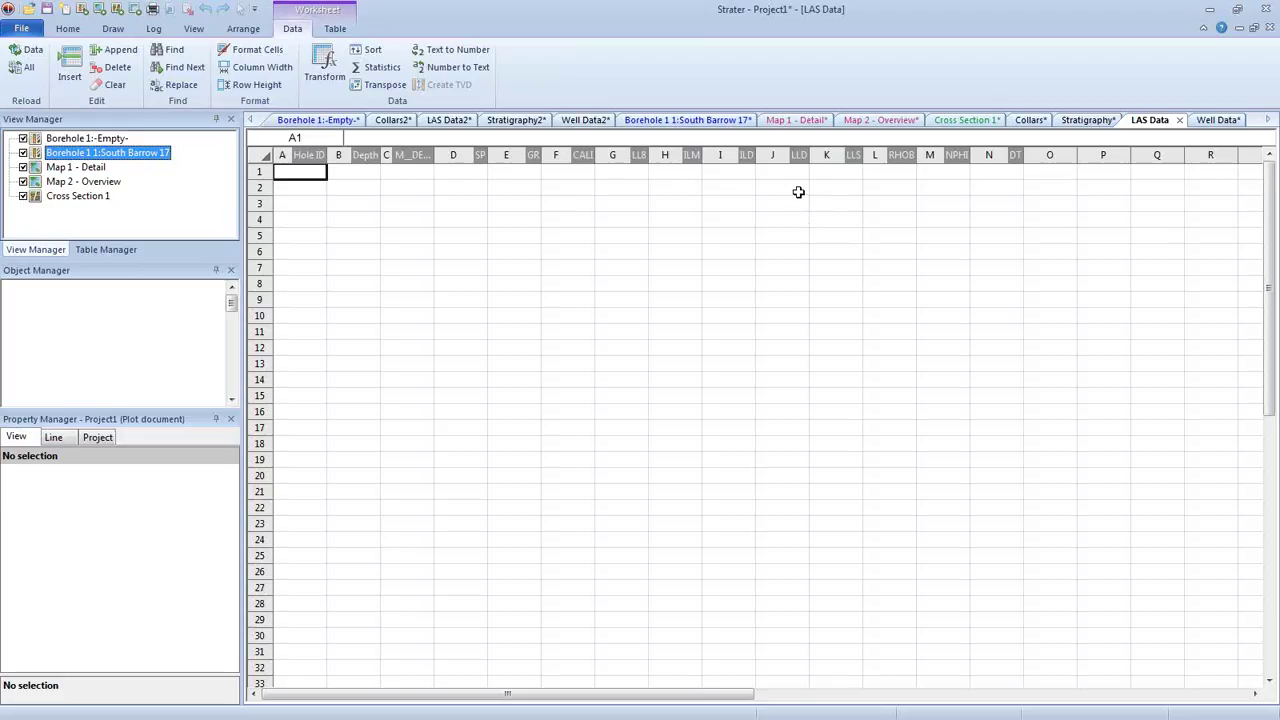
click(27, 30)
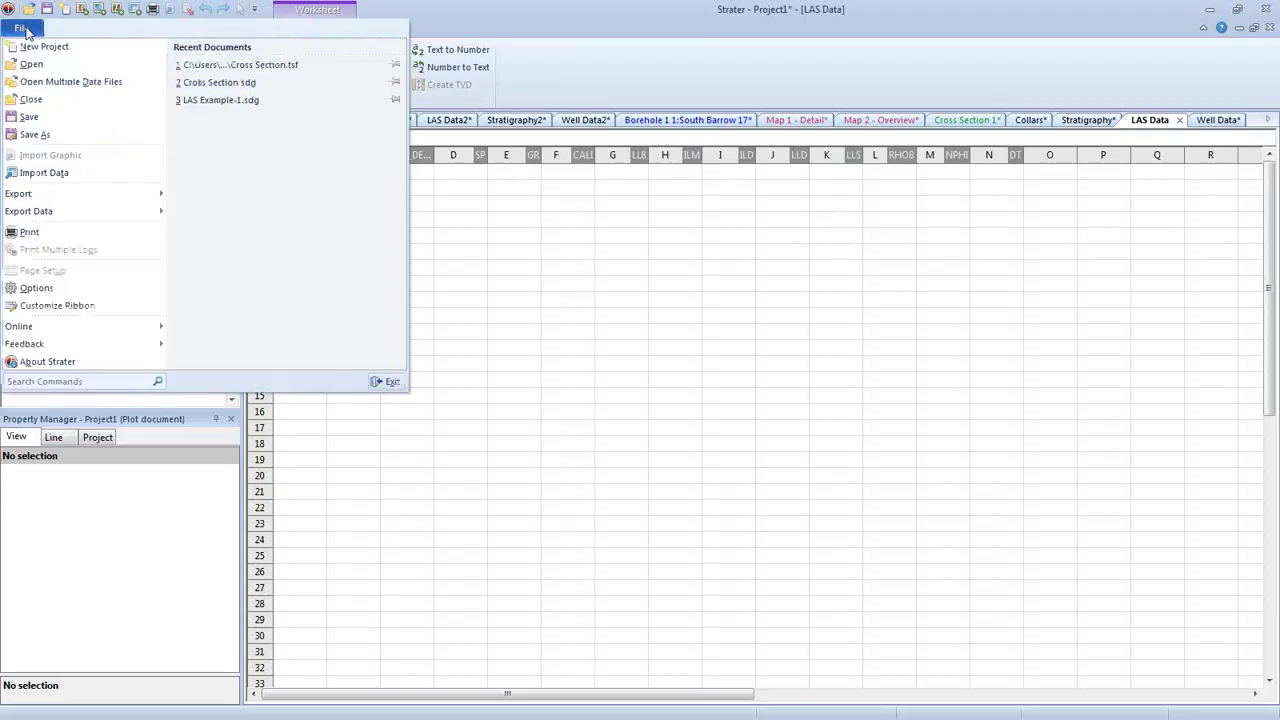
click(45, 174)
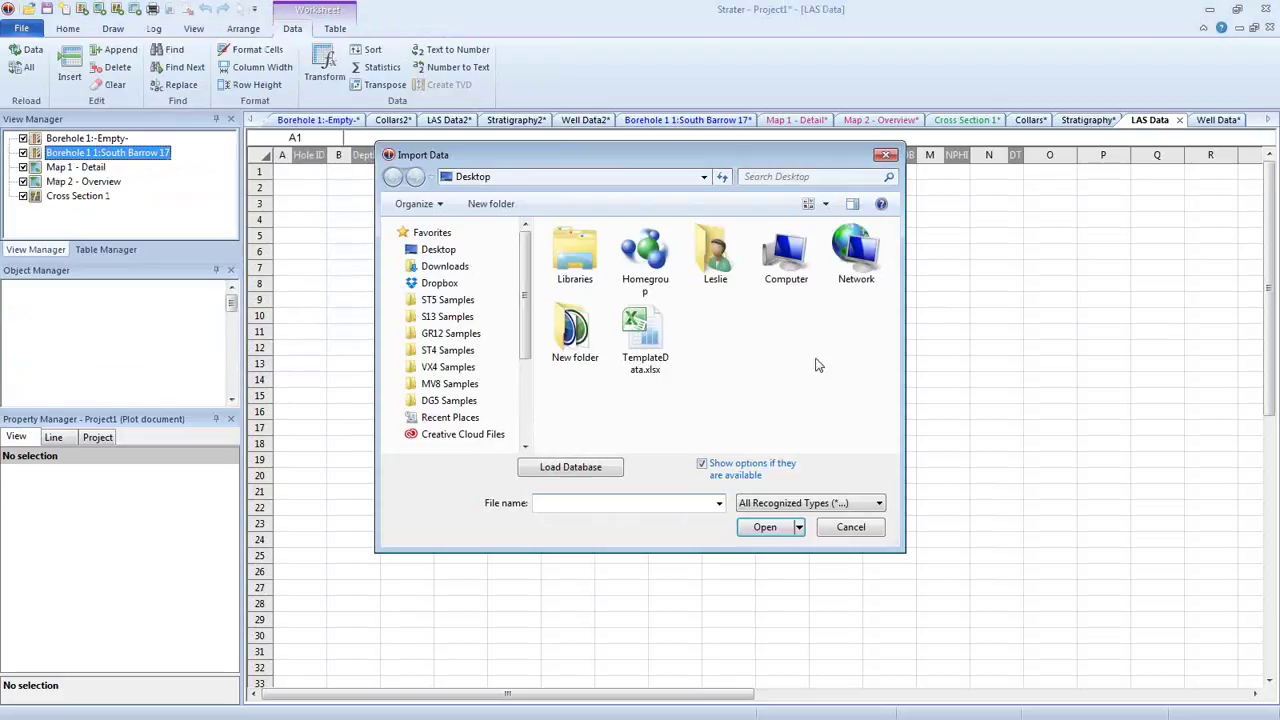
click(642, 372)
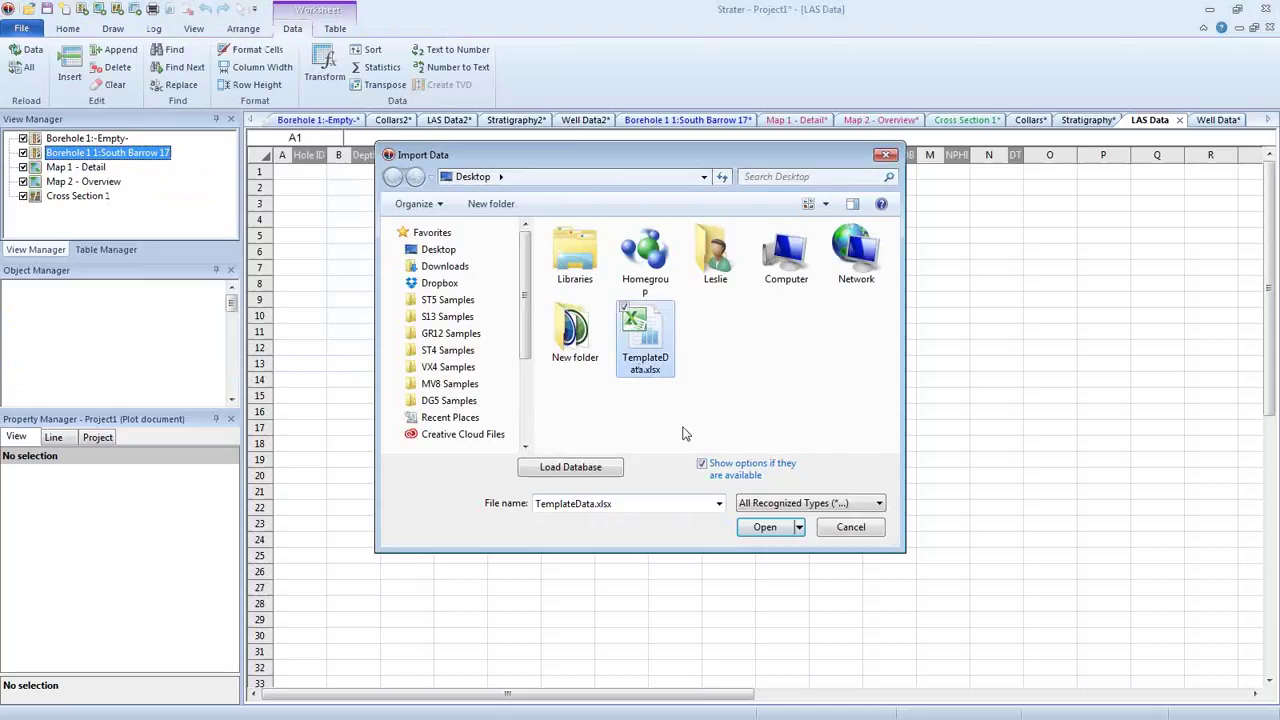
click(772, 527)
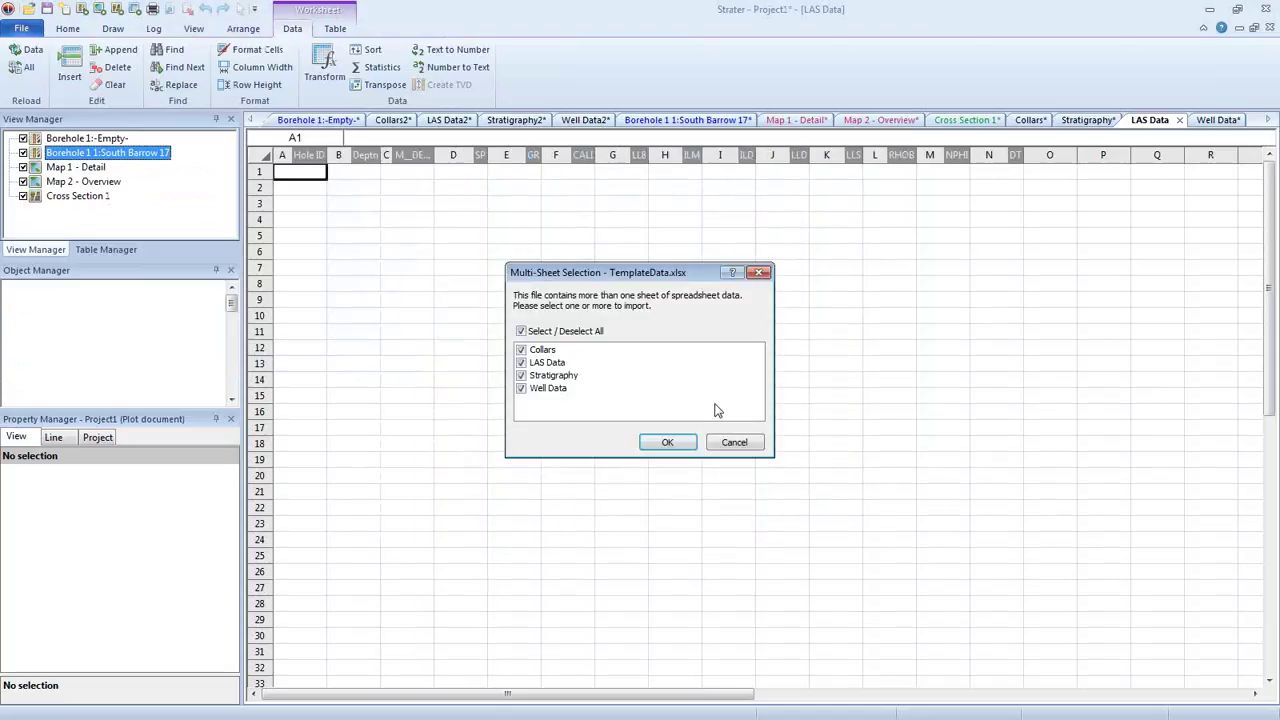
click(521, 331)
click(521, 362)
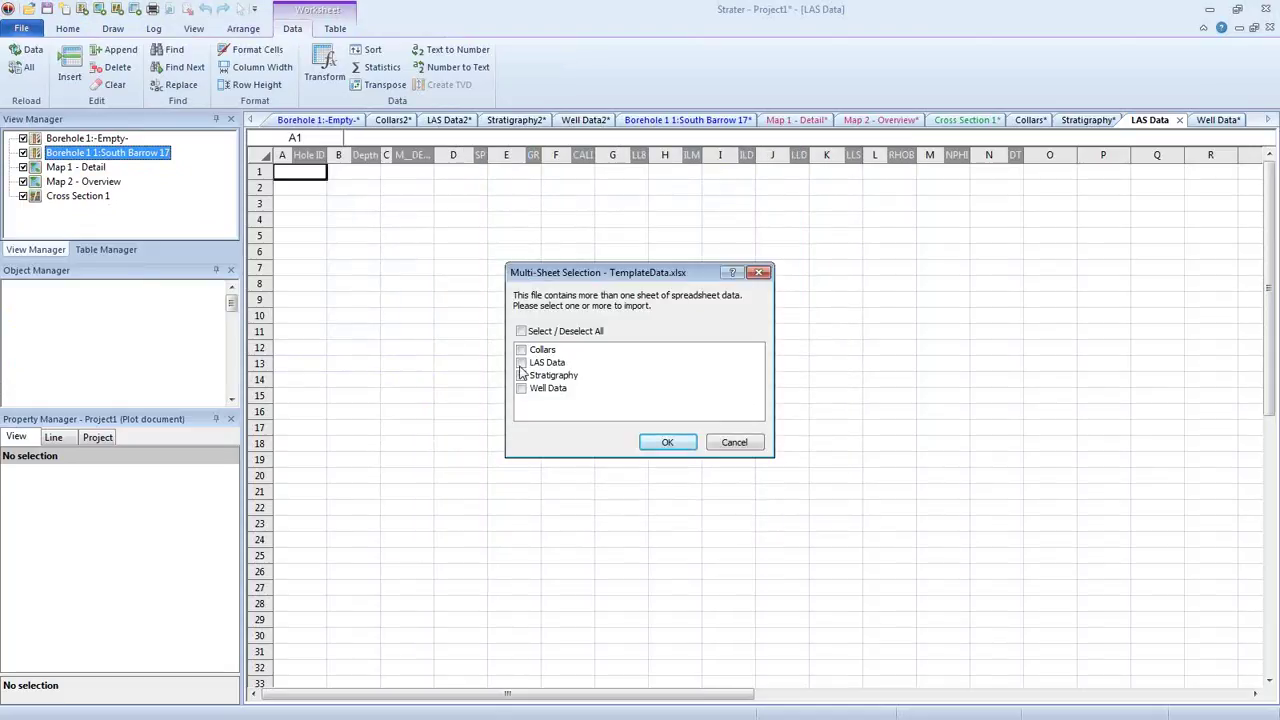
click(664, 444)
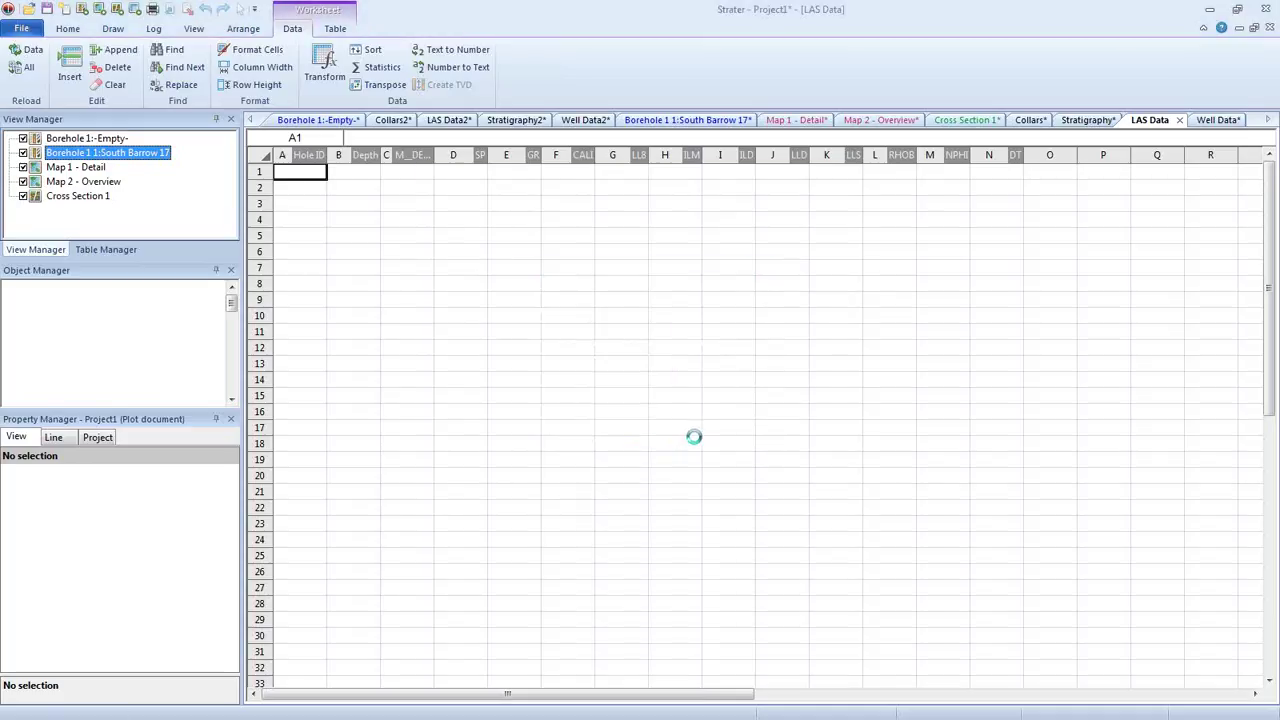
click(749, 535)
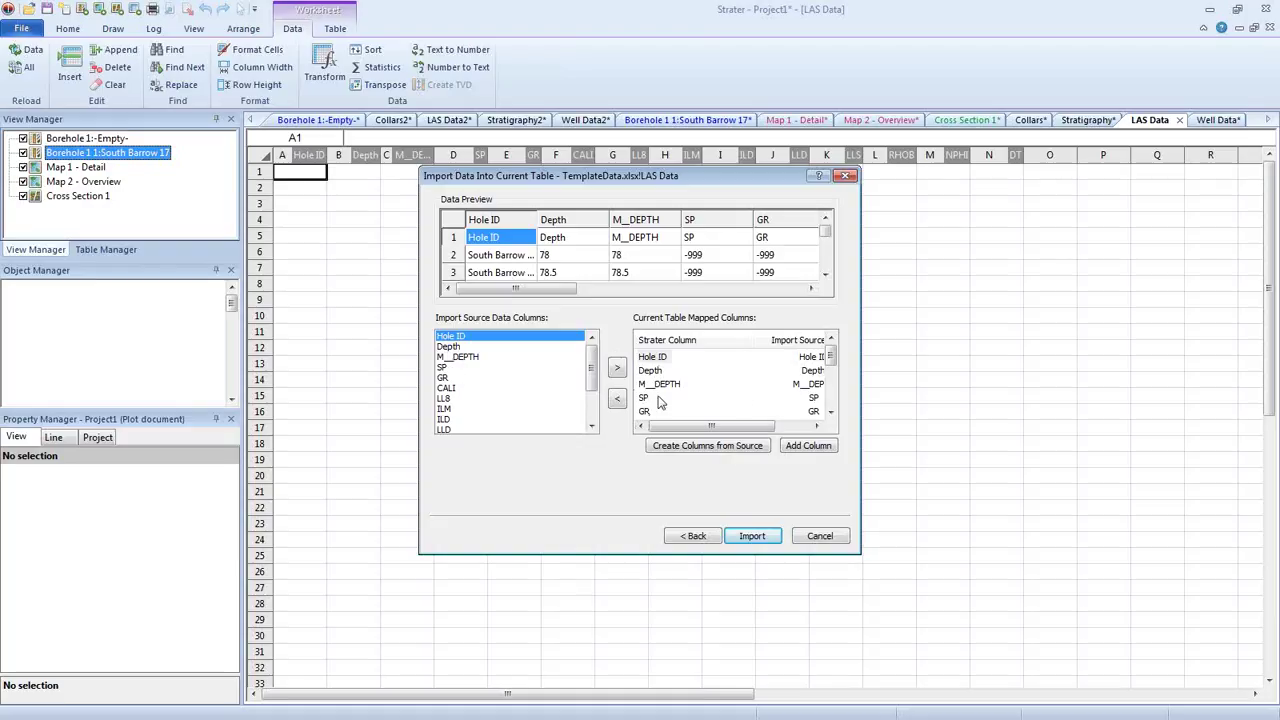
click(750, 536)
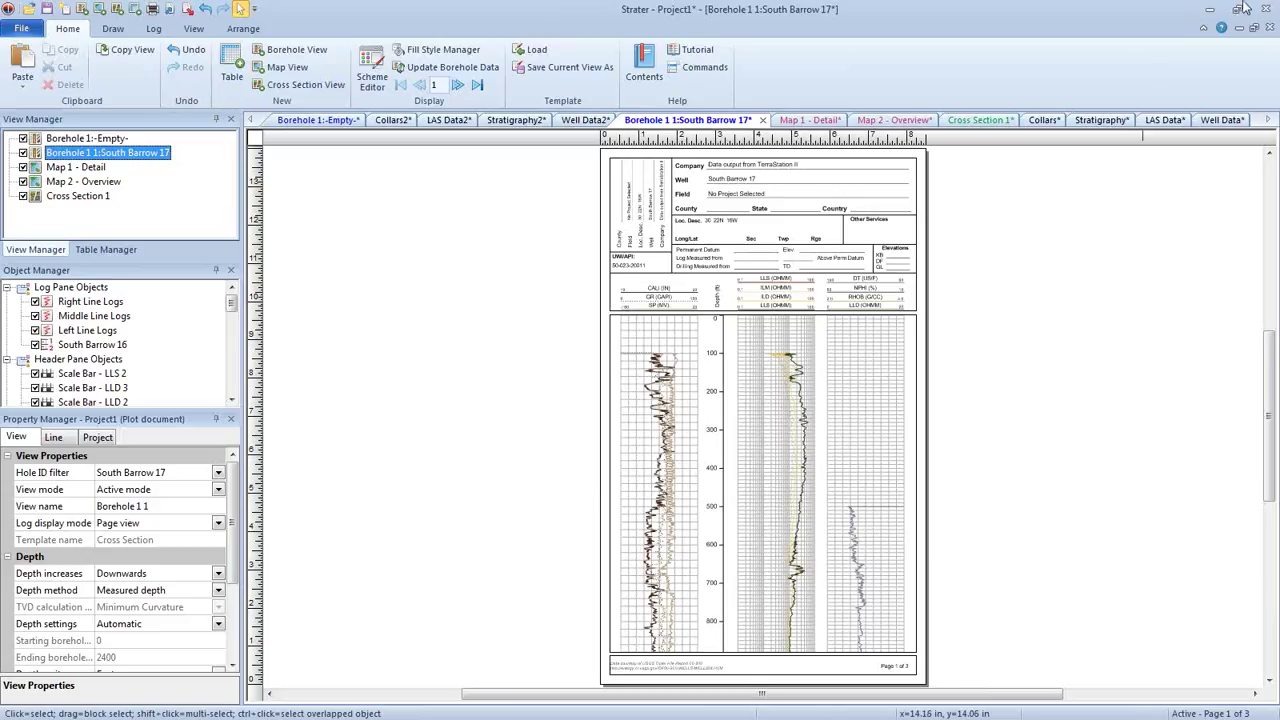
- Set the current project window aside, open DifferentTableNames.sdg from the Desktop, and view its Well Data 2 table
click(1210, 12)
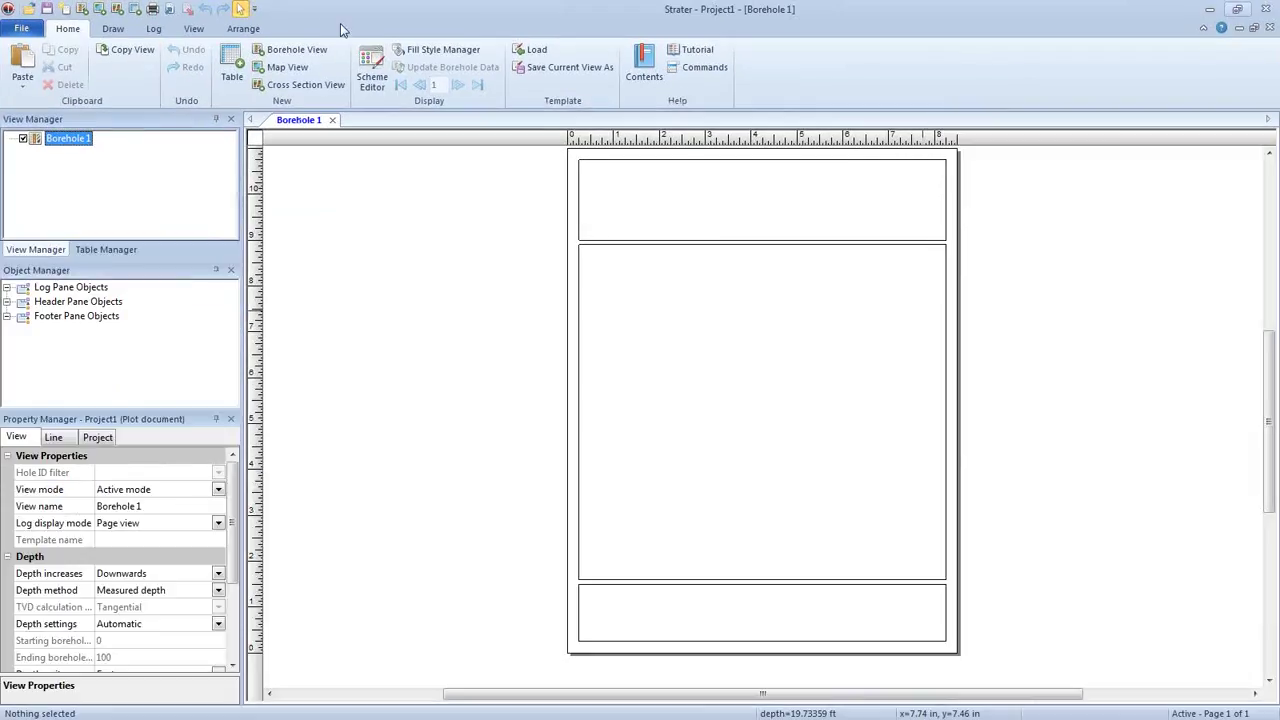
click(30, 10)
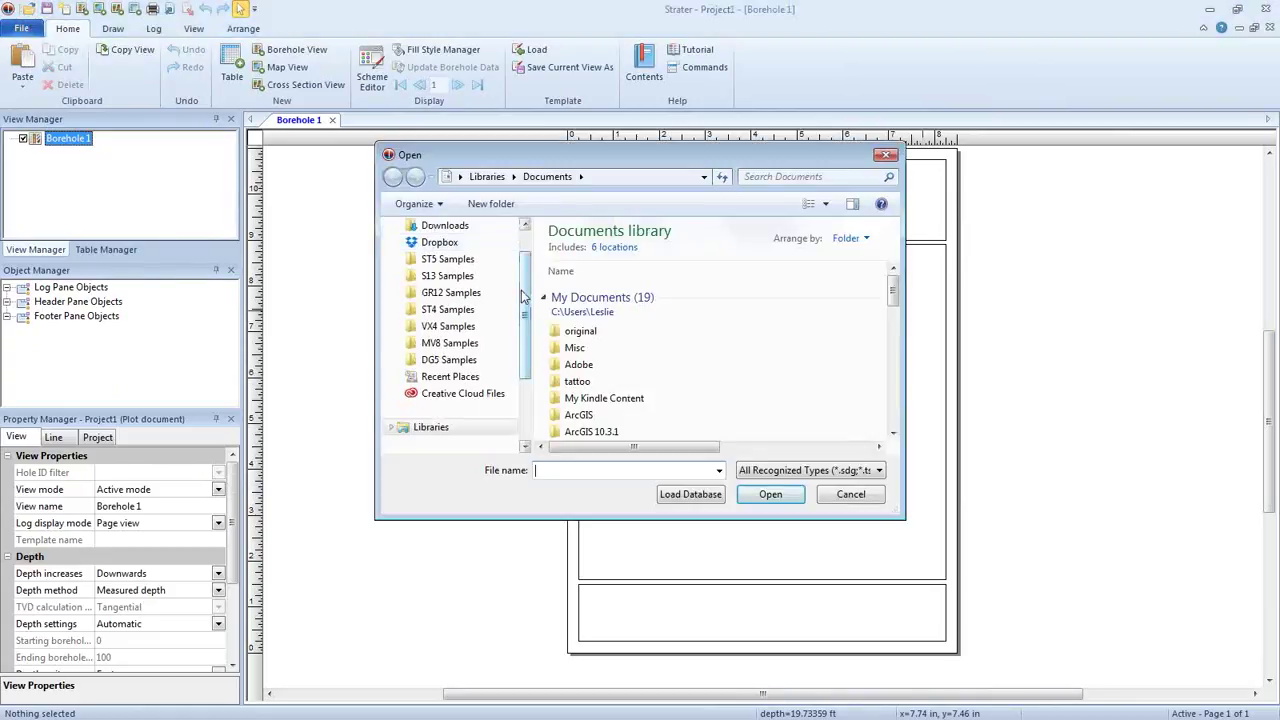
scroll(465, 262, up, 2)
click(451, 252)
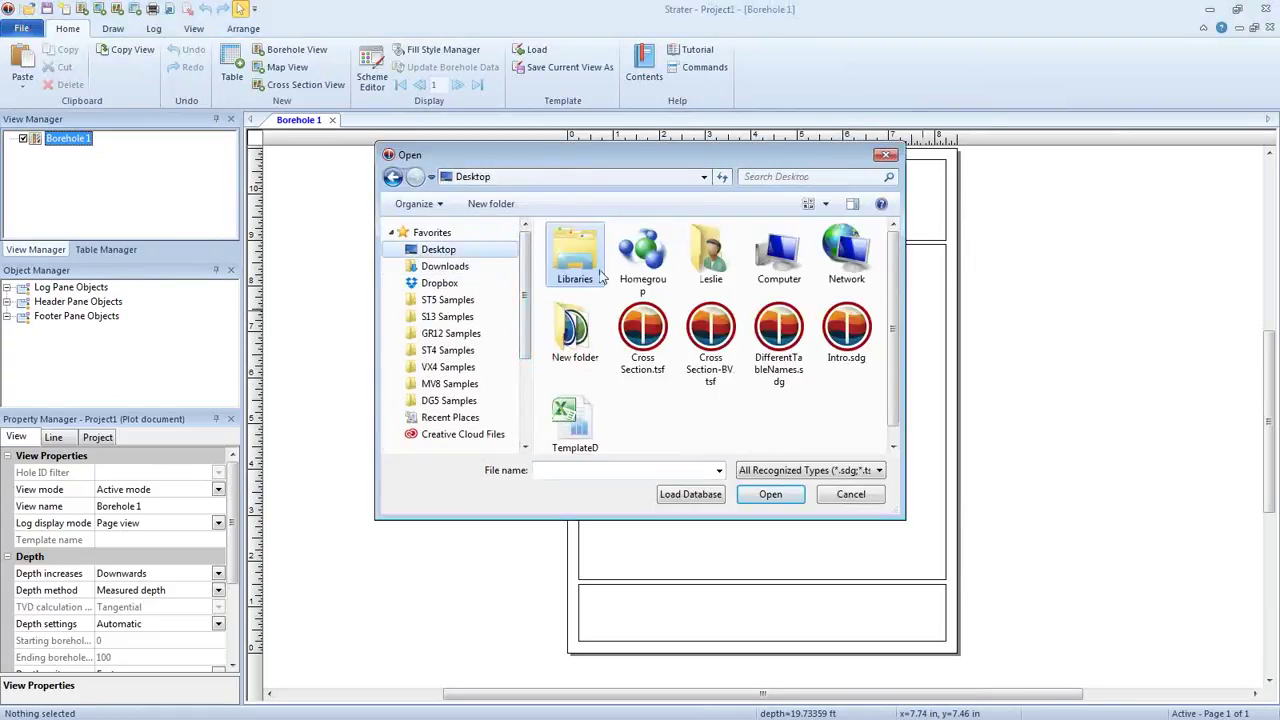
click(780, 340)
click(766, 494)
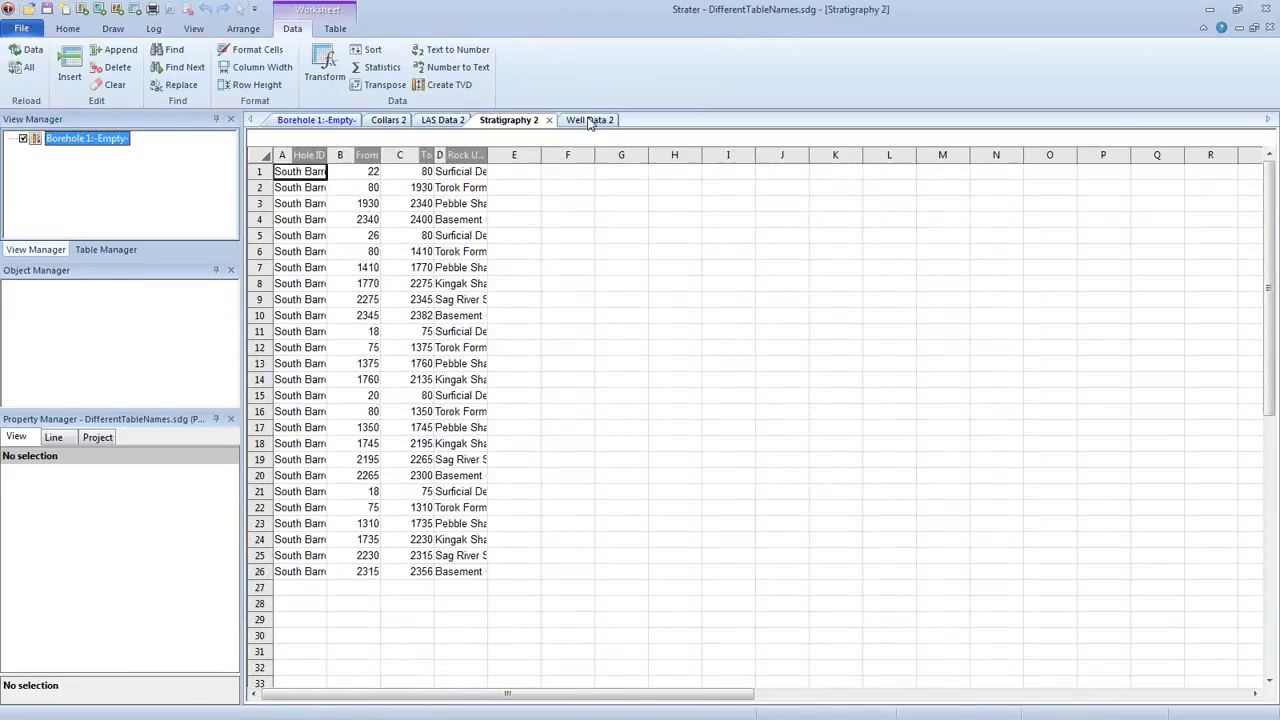
click(590, 120)
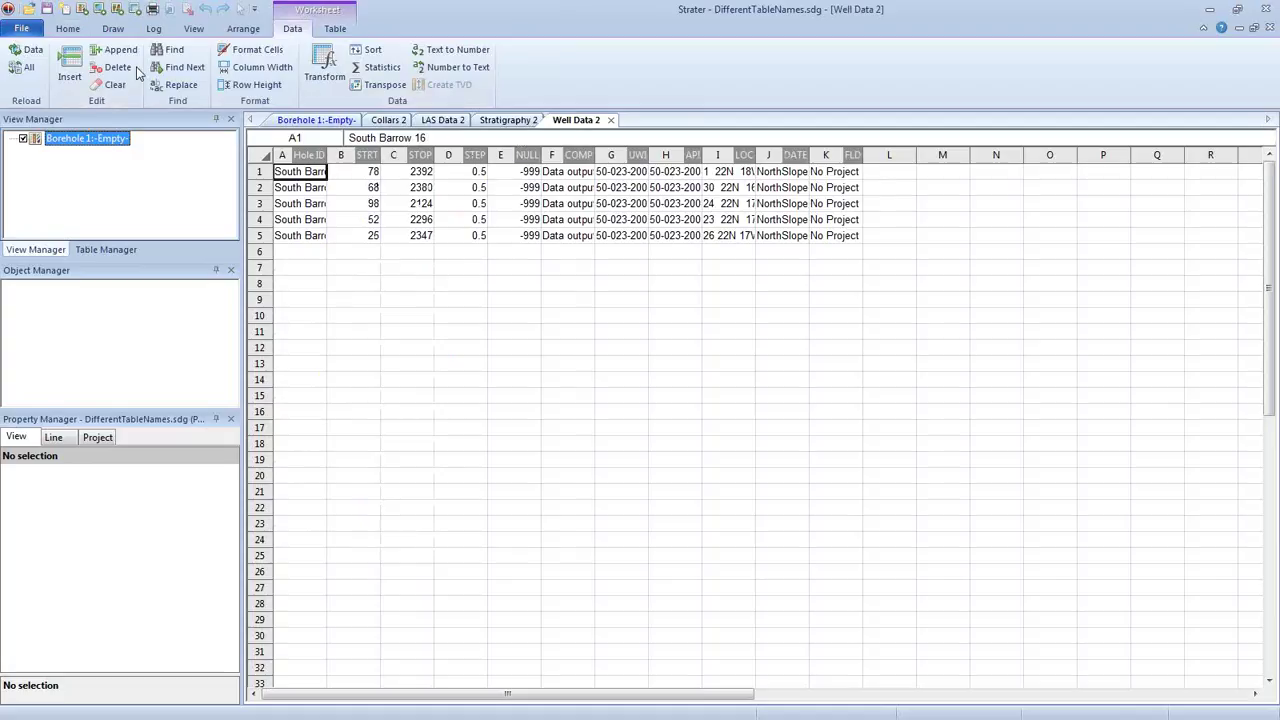
- Load the Cross Section.tsf template into the project without importing any data into its tables
click(30, 10)
click(652, 352)
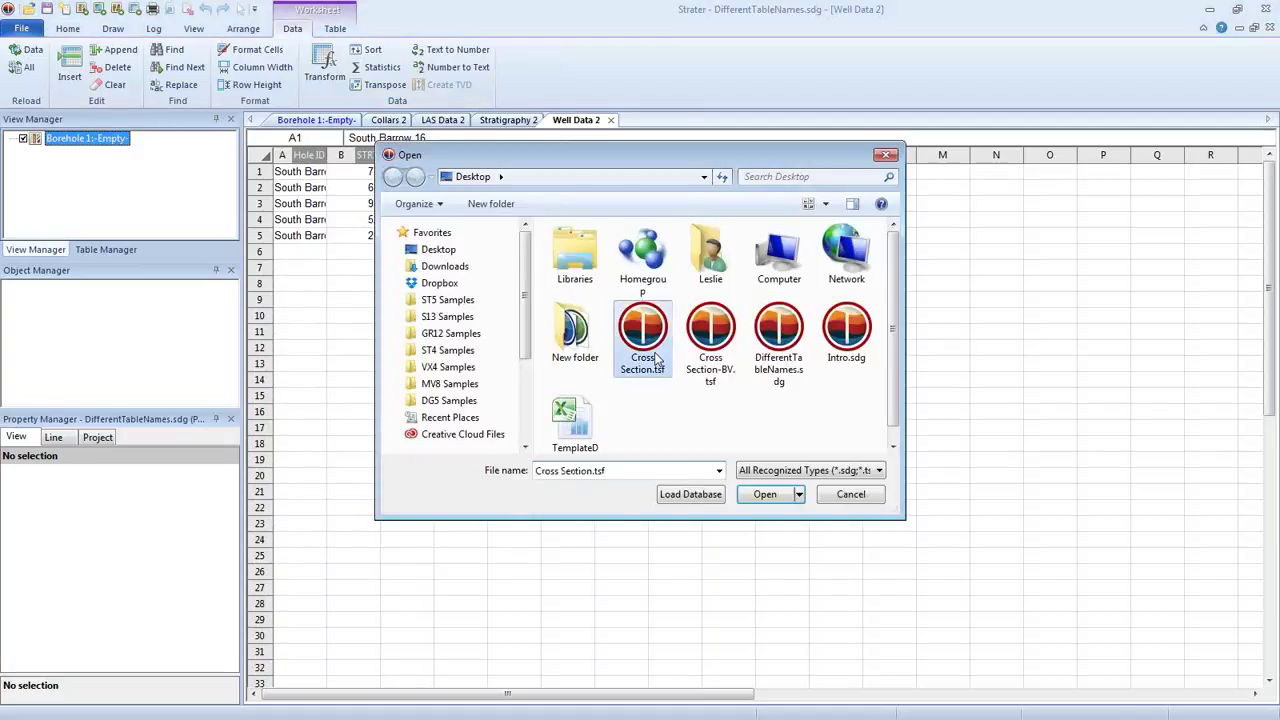
click(781, 503)
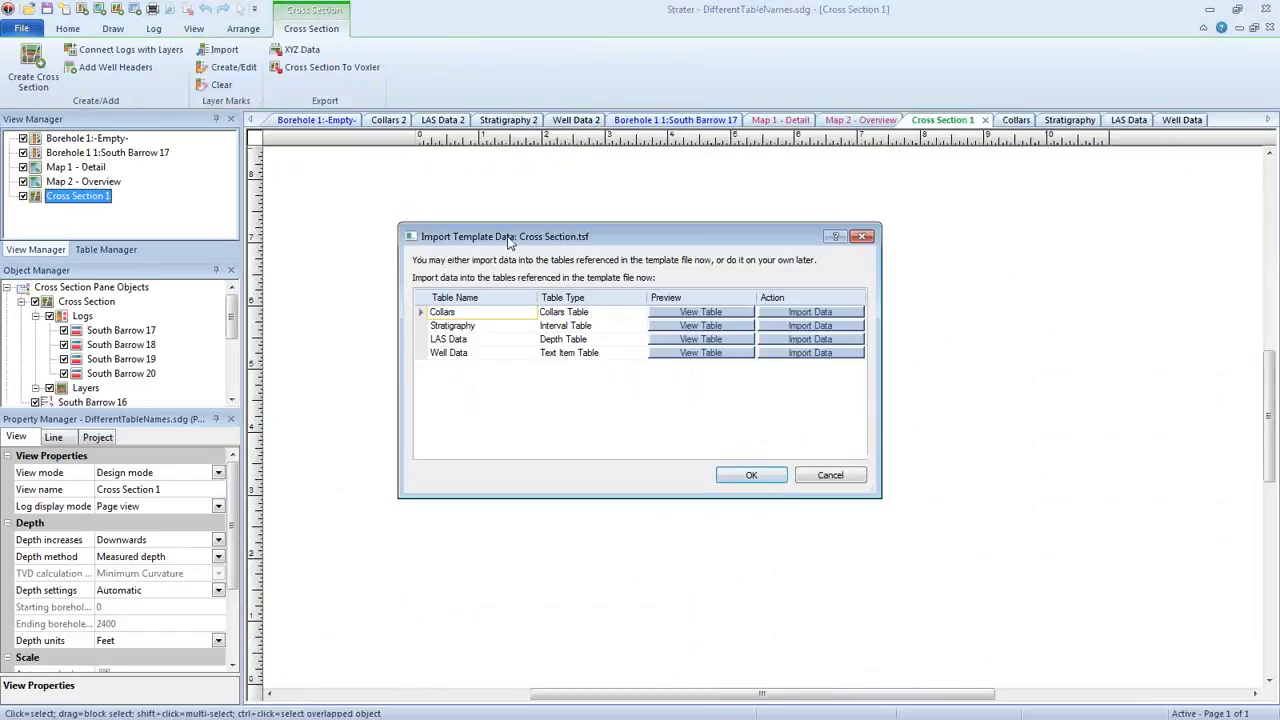
click(825, 478)
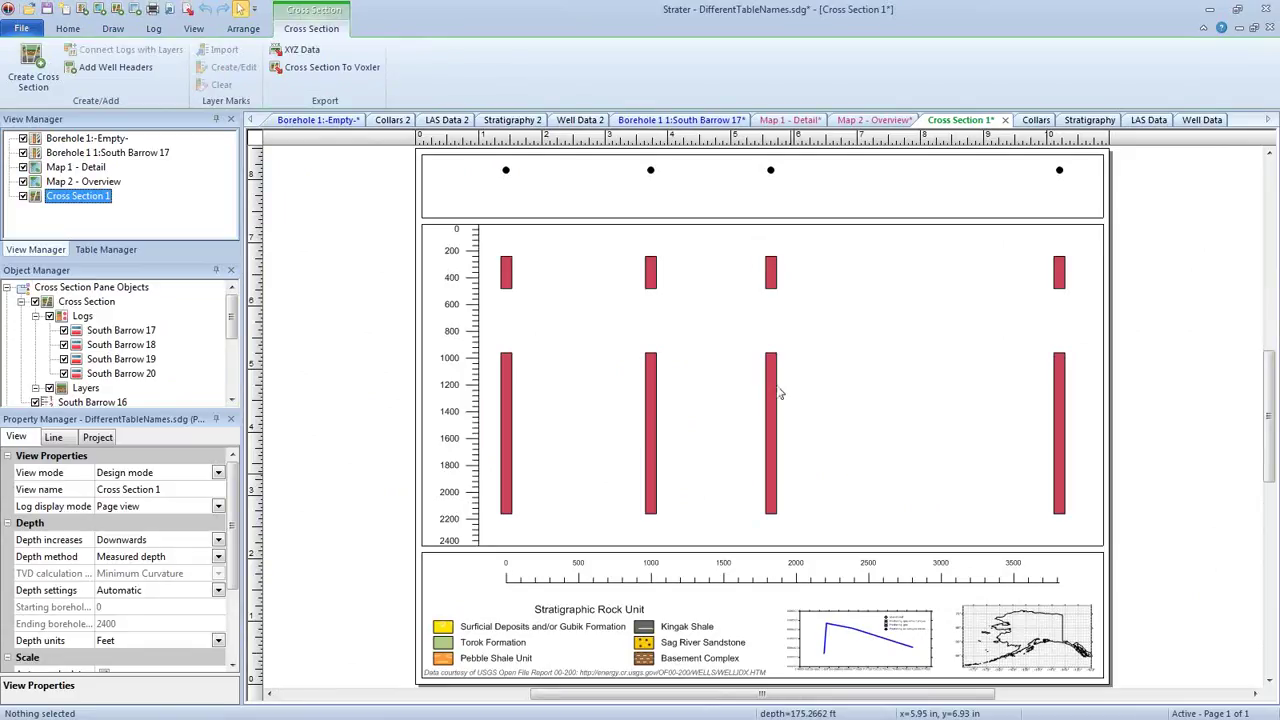
- Examine how the template's Borehole 1 1, Map 1 - Detail and Map 2 - Overview views look without linked data
click(702, 122)
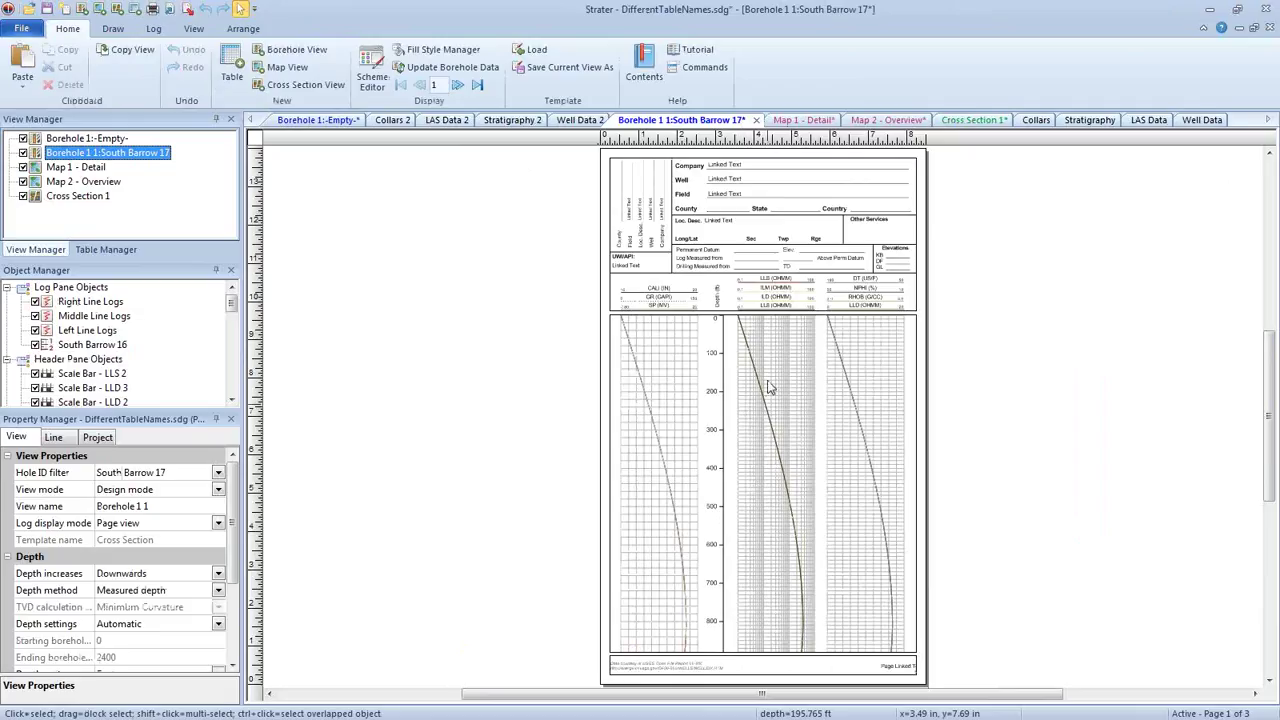
click(806, 125)
click(885, 121)
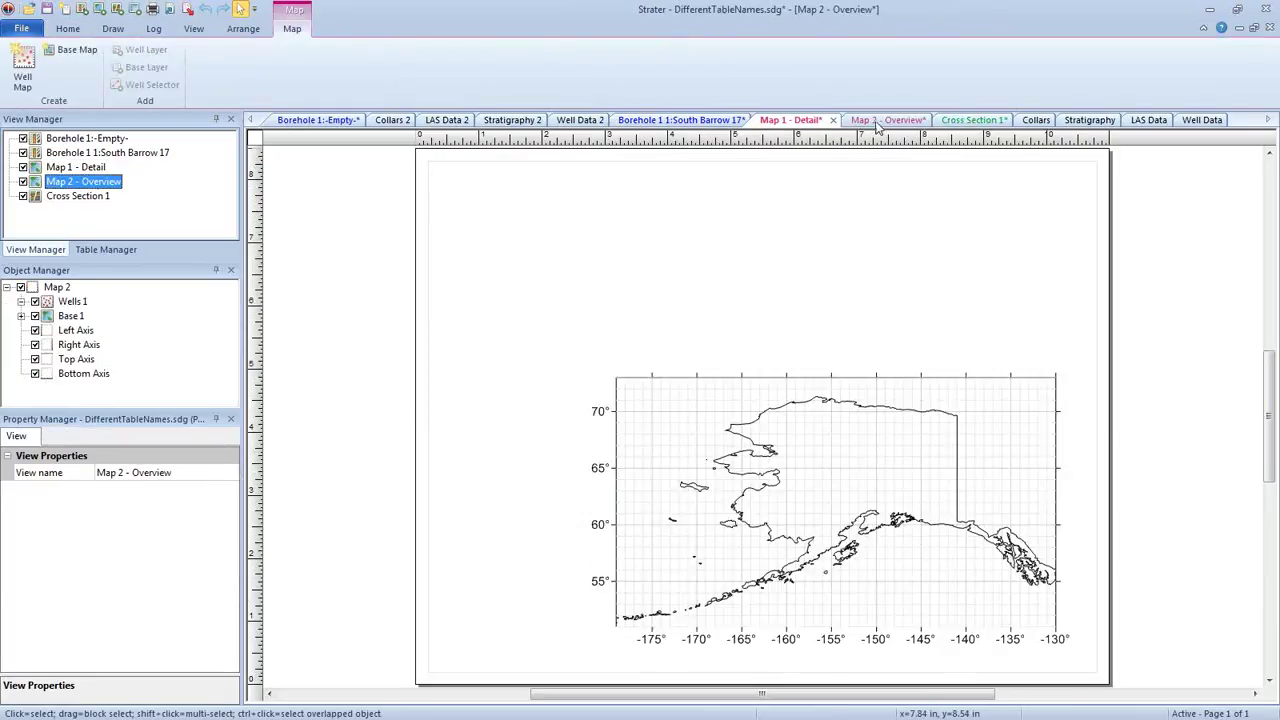
click(664, 121)
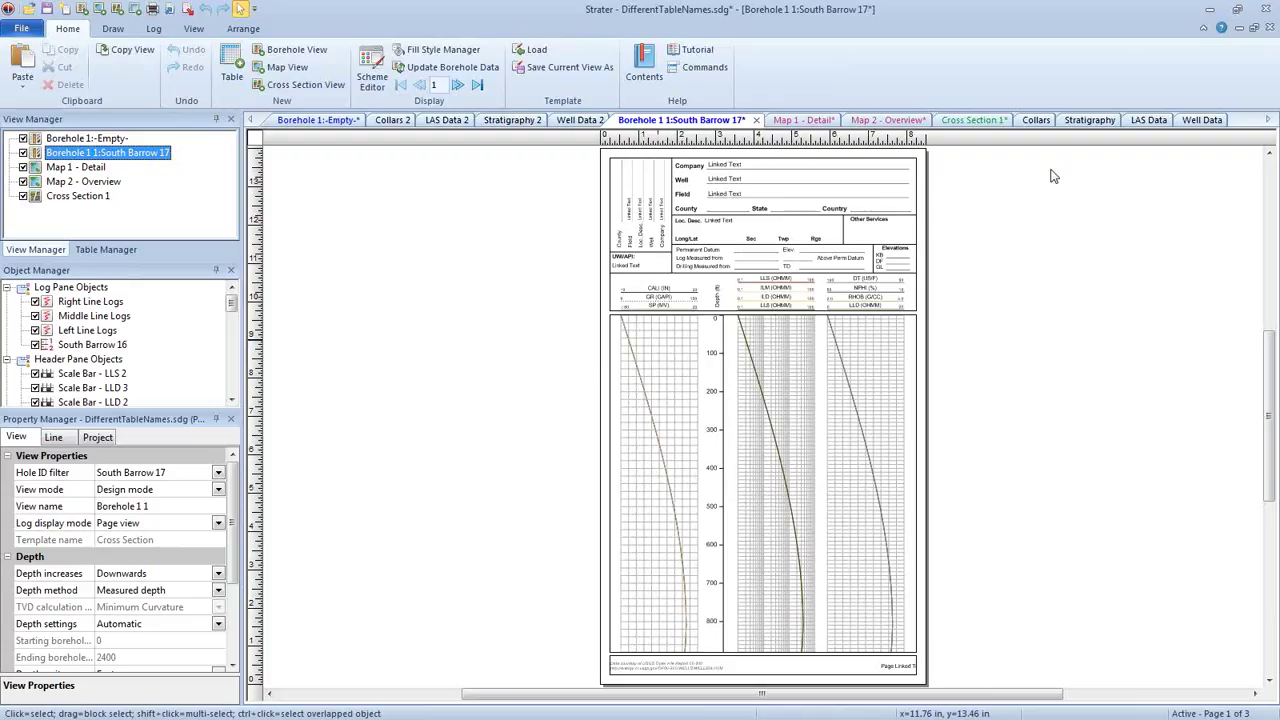
- Delete the template's empty Collars table from the project and dismiss the resulting messages
right_click(1032, 120)
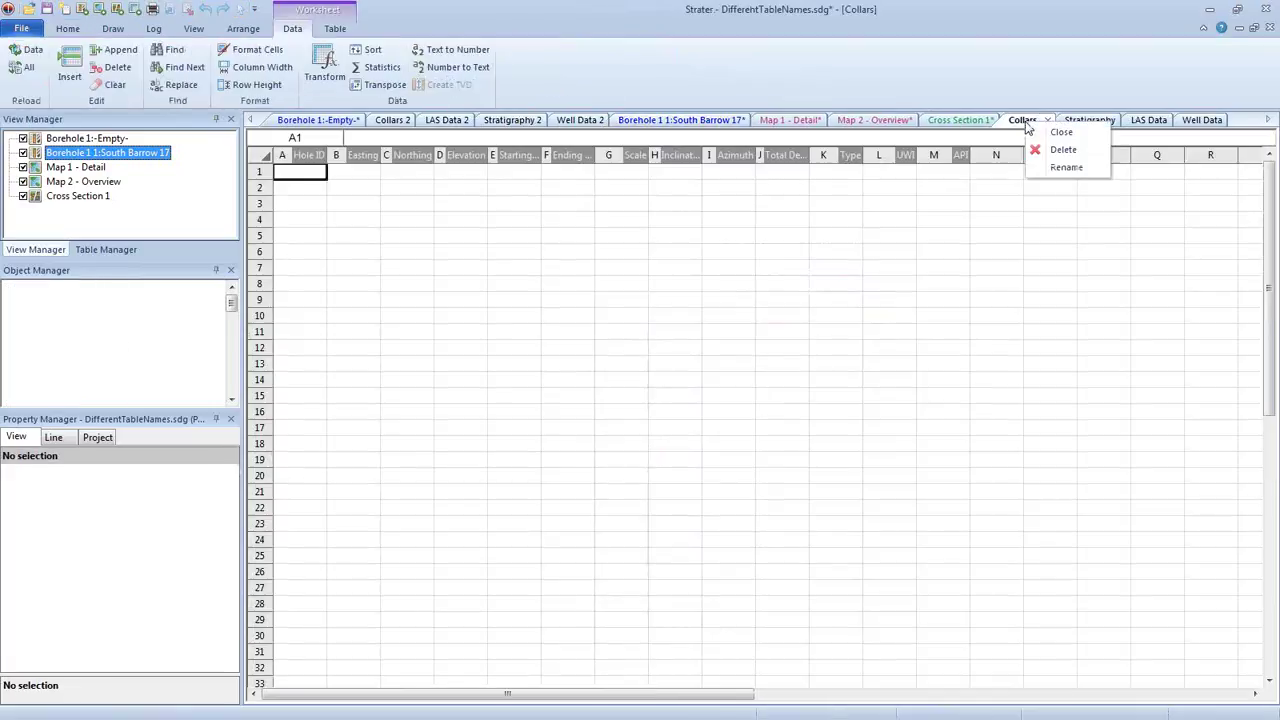
click(1050, 152)
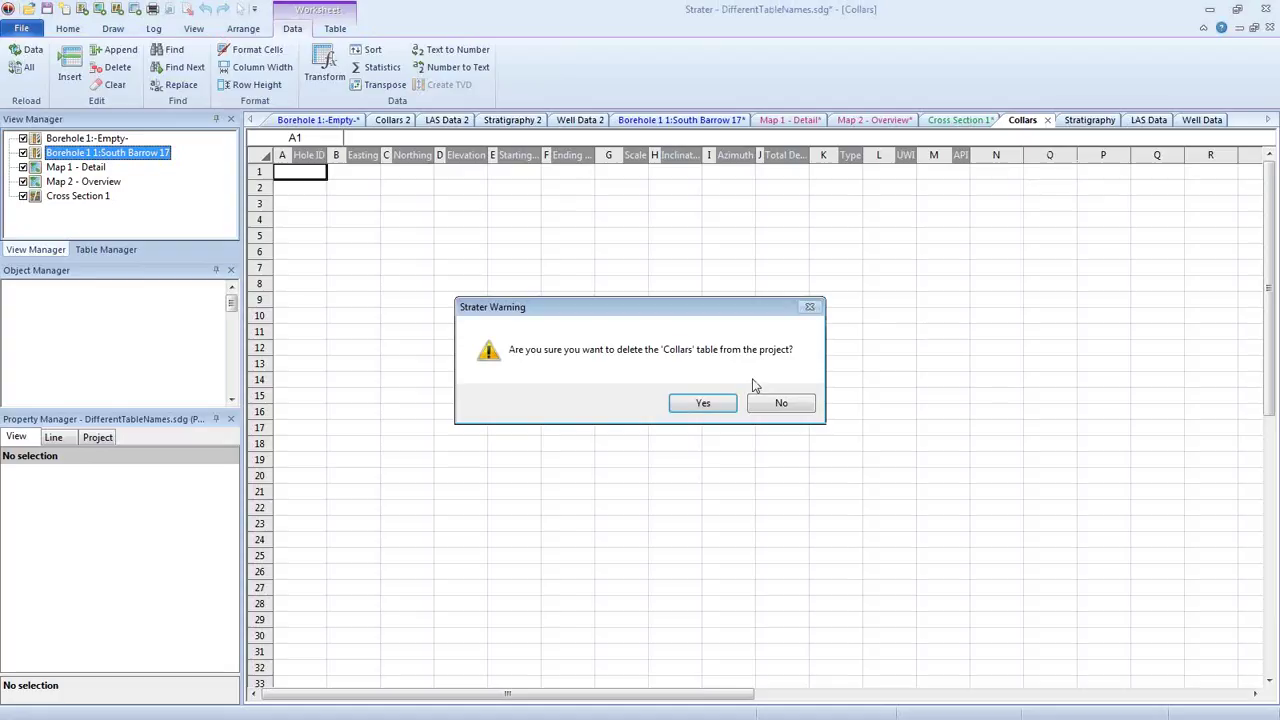
click(706, 406)
click(1033, 120)
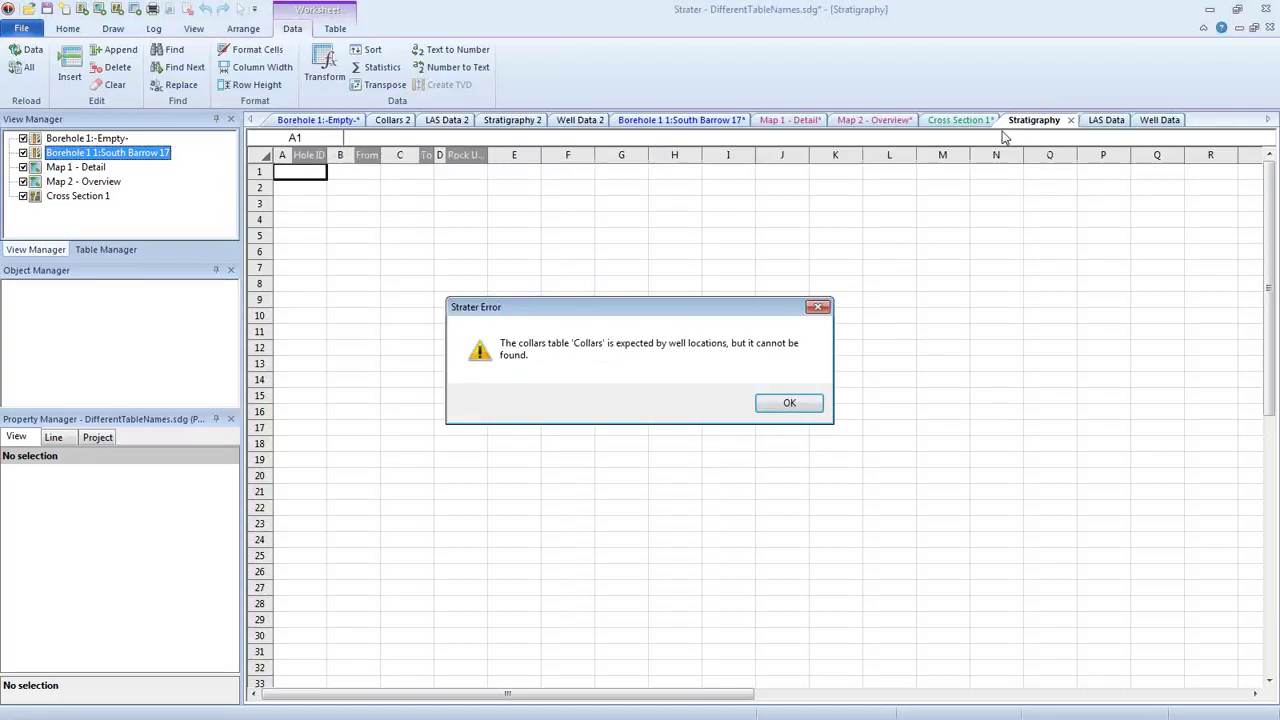
click(788, 403)
click(788, 403)
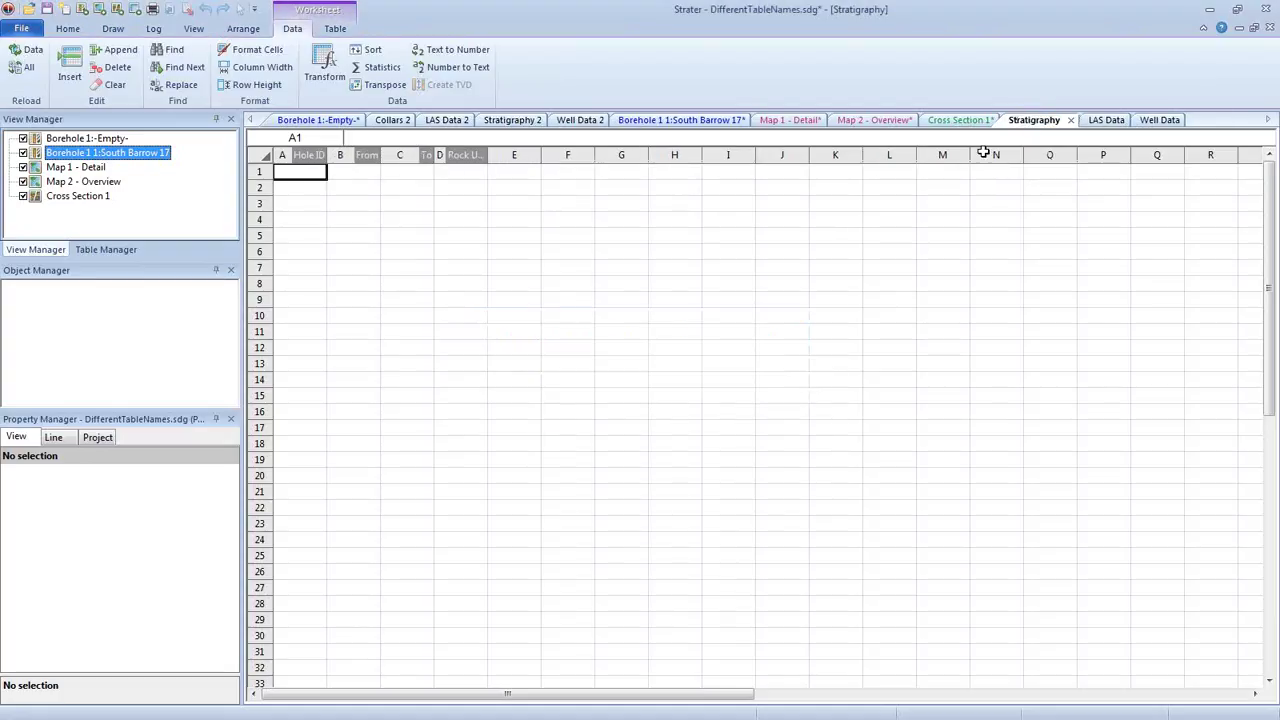
- Delete the template's empty Stratigraphy table from the project and dismiss the resulting message
right_click(1024, 122)
click(1042, 150)
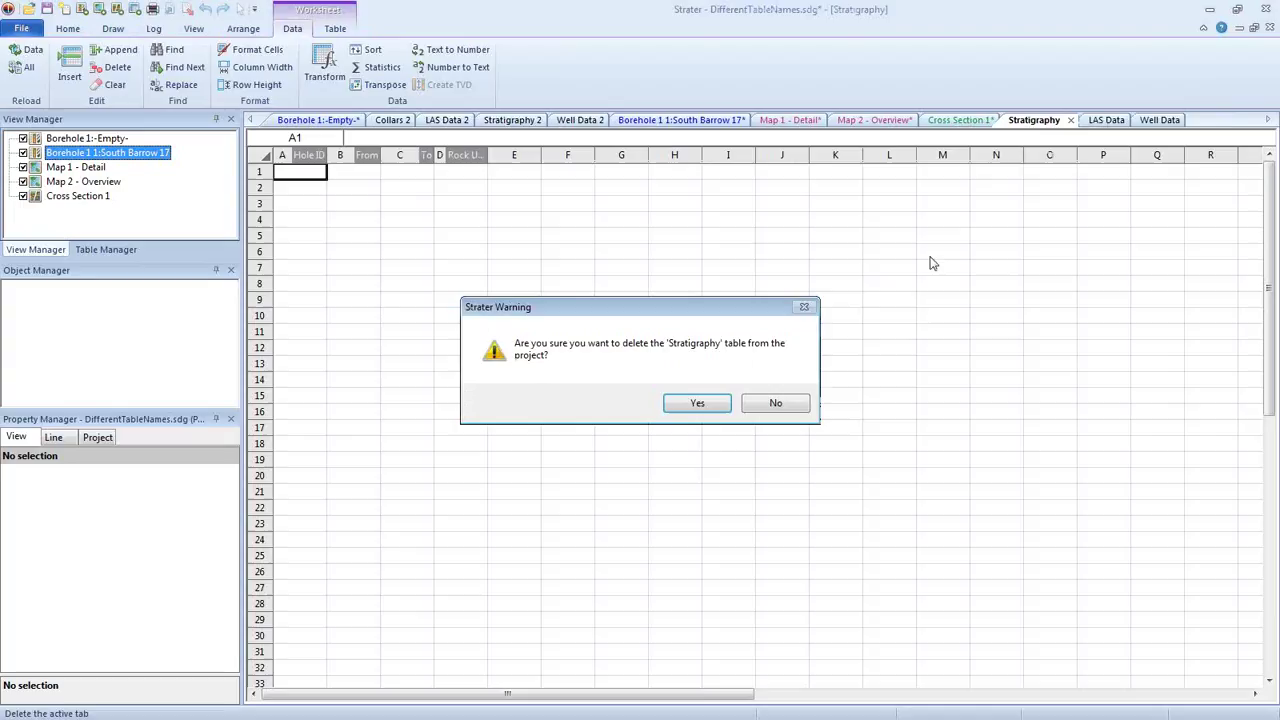
click(706, 405)
click(791, 402)
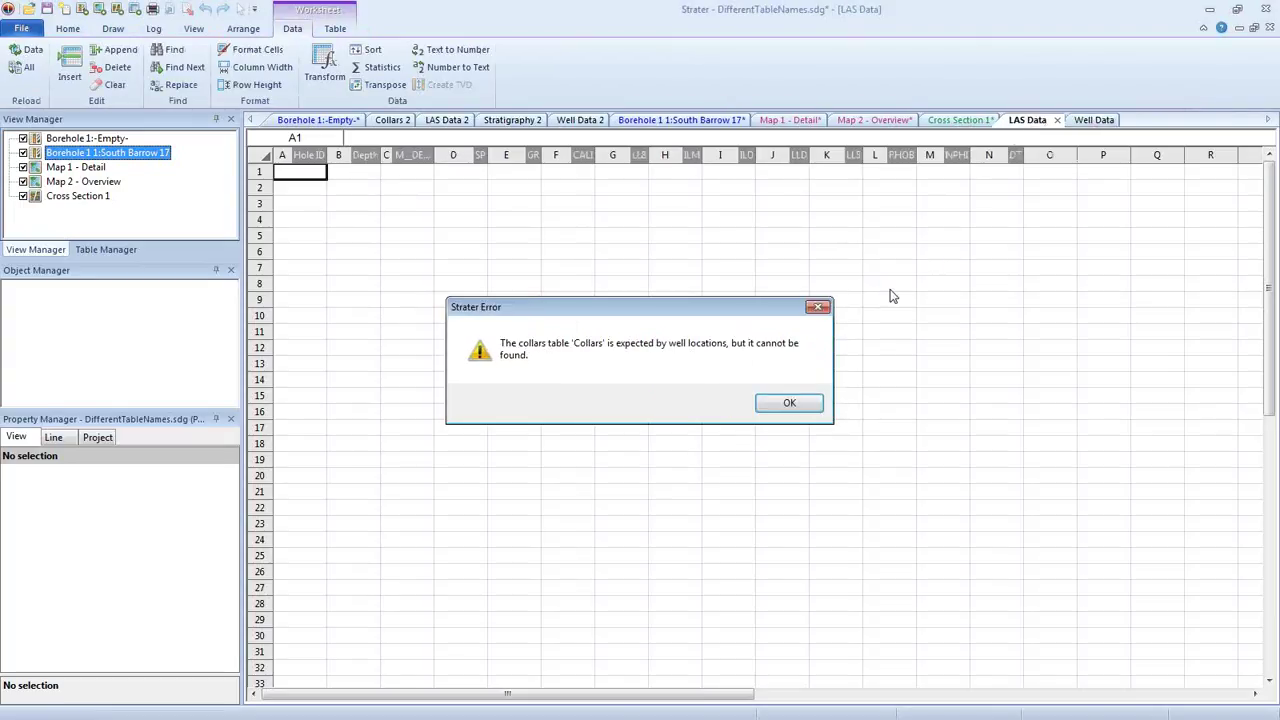
- Delete the template's empty LAS Data table from the project and dismiss the missing-table messages
click(791, 401)
right_click(1028, 121)
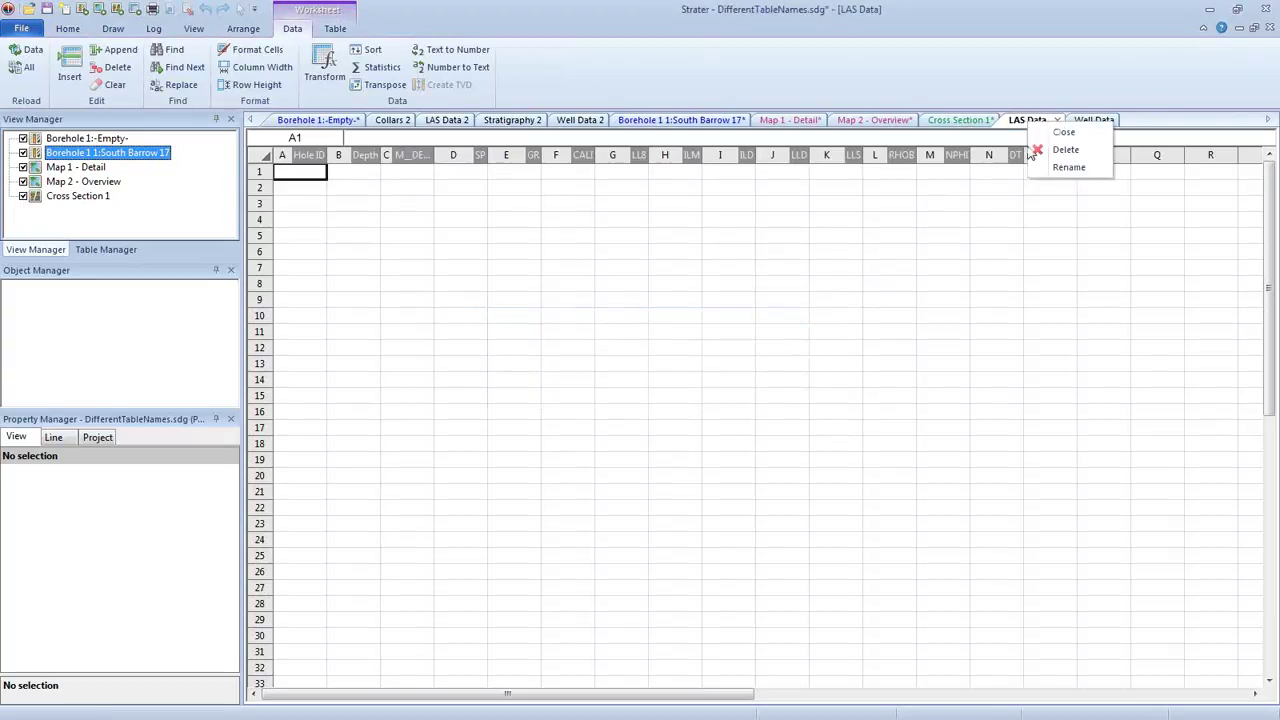
click(1064, 150)
click(707, 402)
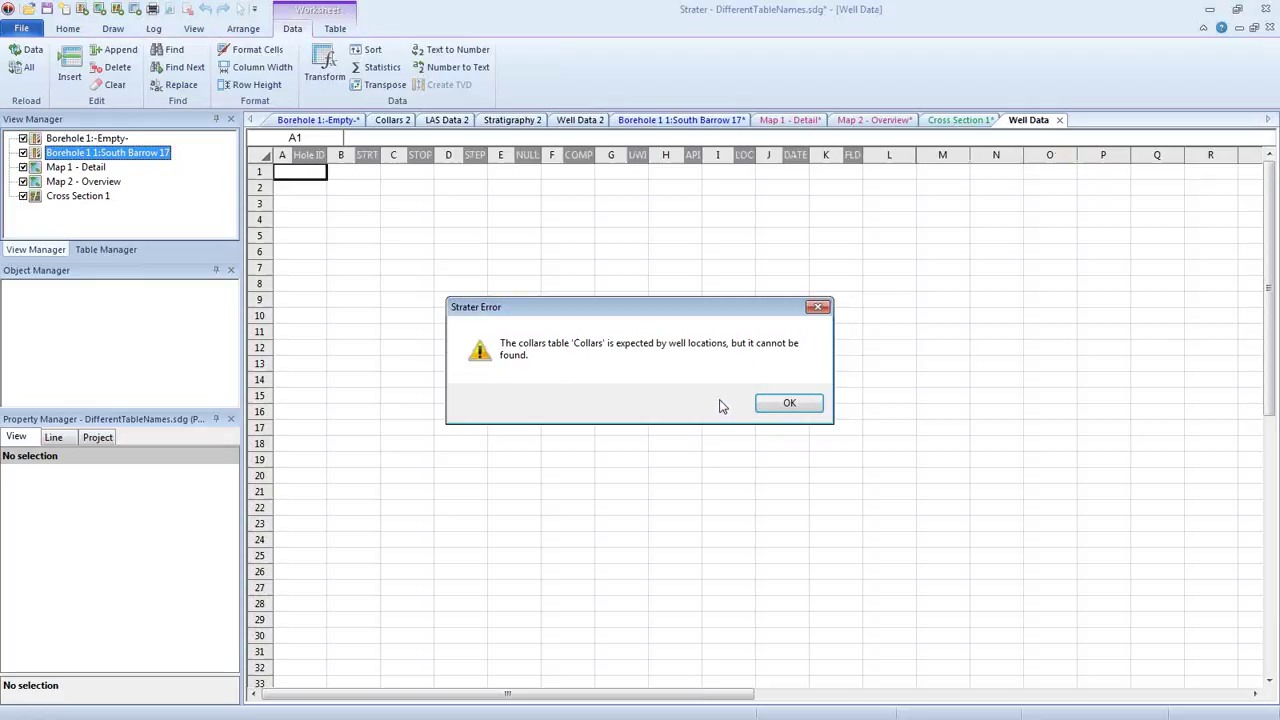
click(780, 404)
click(778, 403)
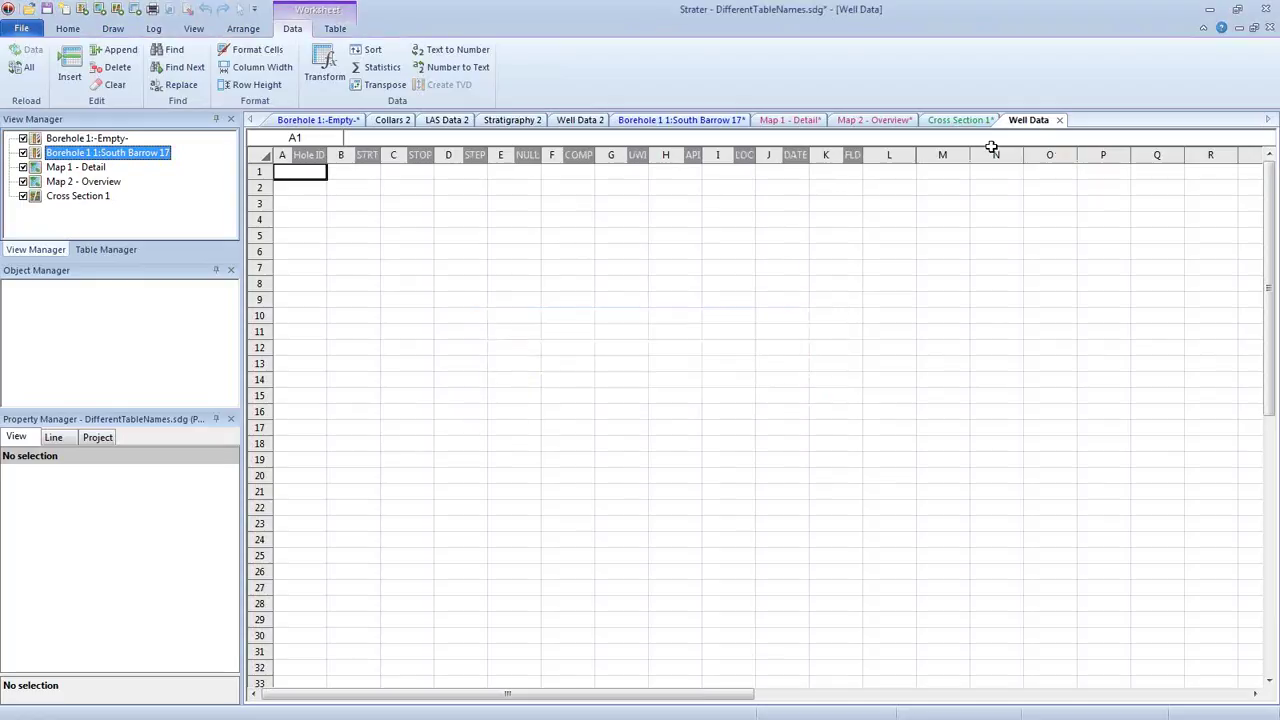
- Delete the template's empty Well Data table from the project and dismiss the resulting messages
right_click(1025, 121)
click(1060, 150)
click(707, 402)
click(772, 404)
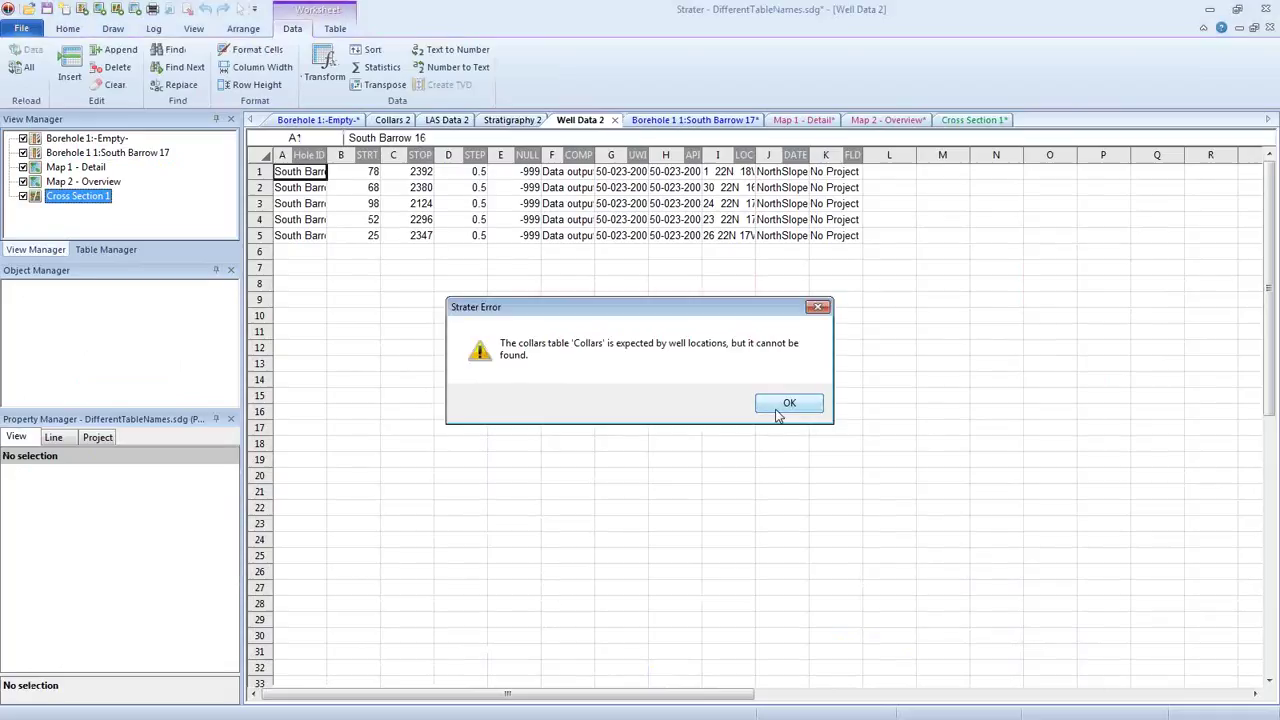
click(775, 407)
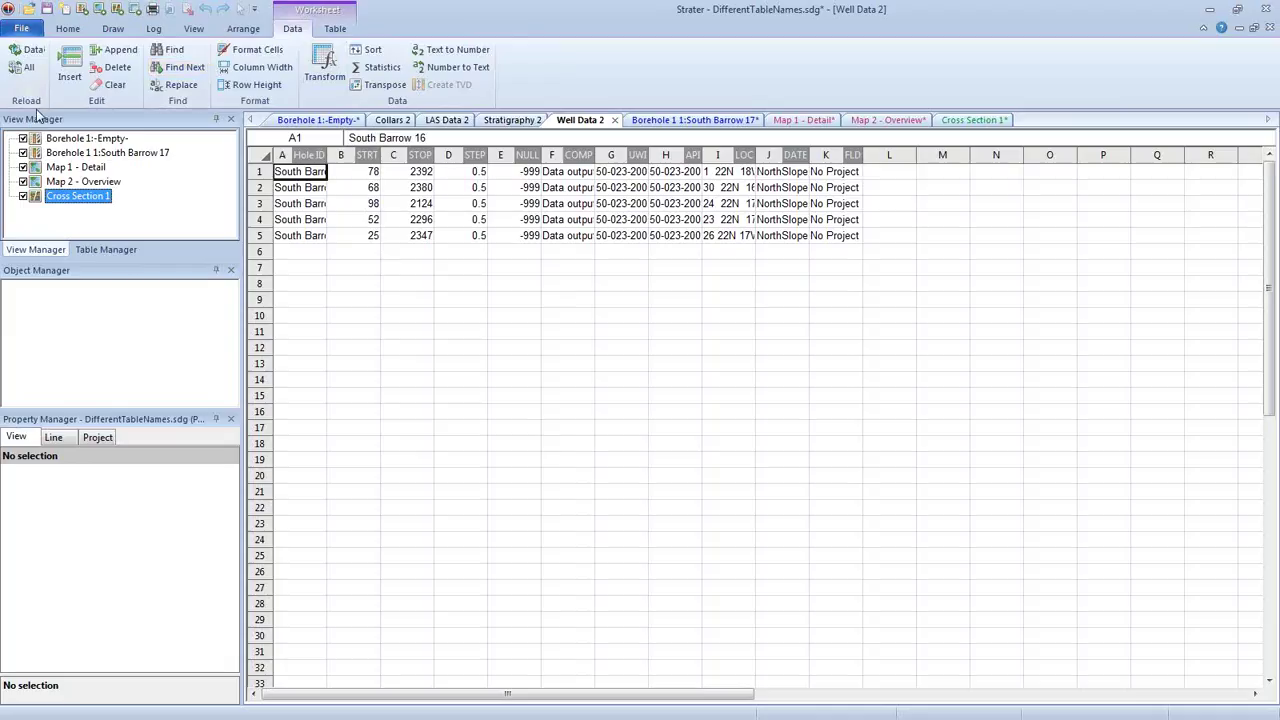
- Load the Cross Section-BV.tsf template into the project and switch its borehole view to Active mode
right_click(145, 208)
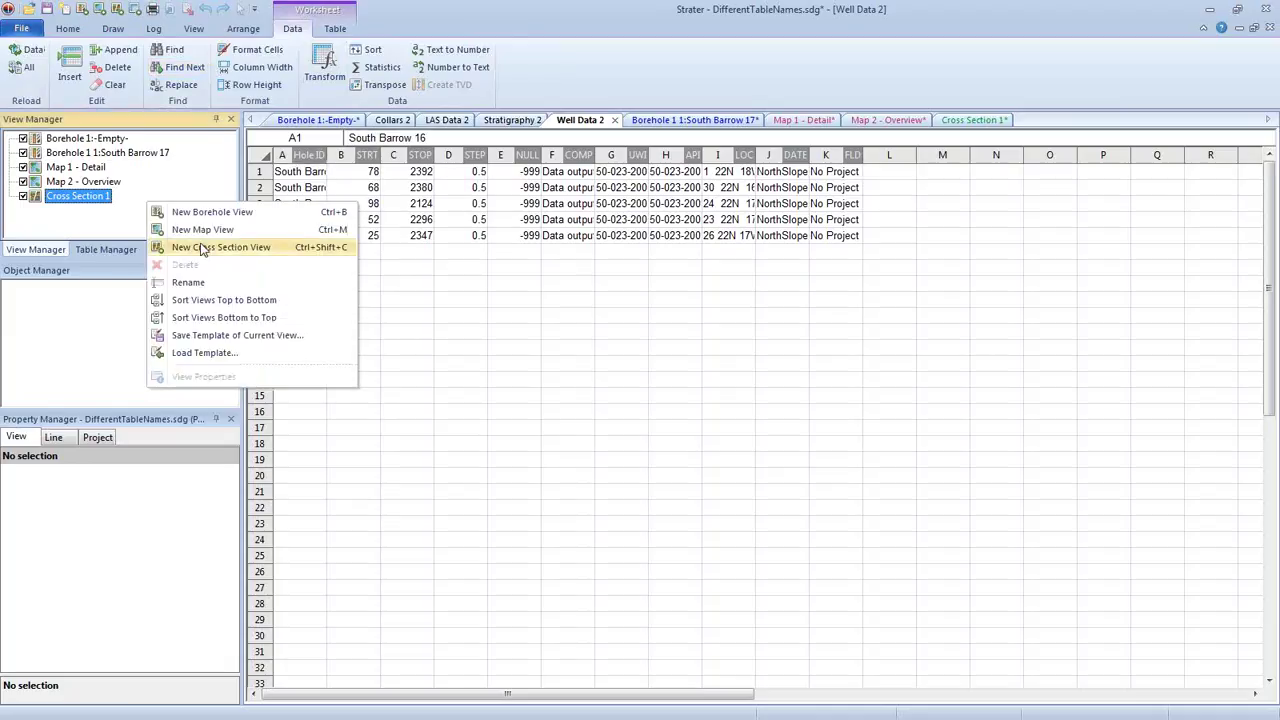
click(189, 356)
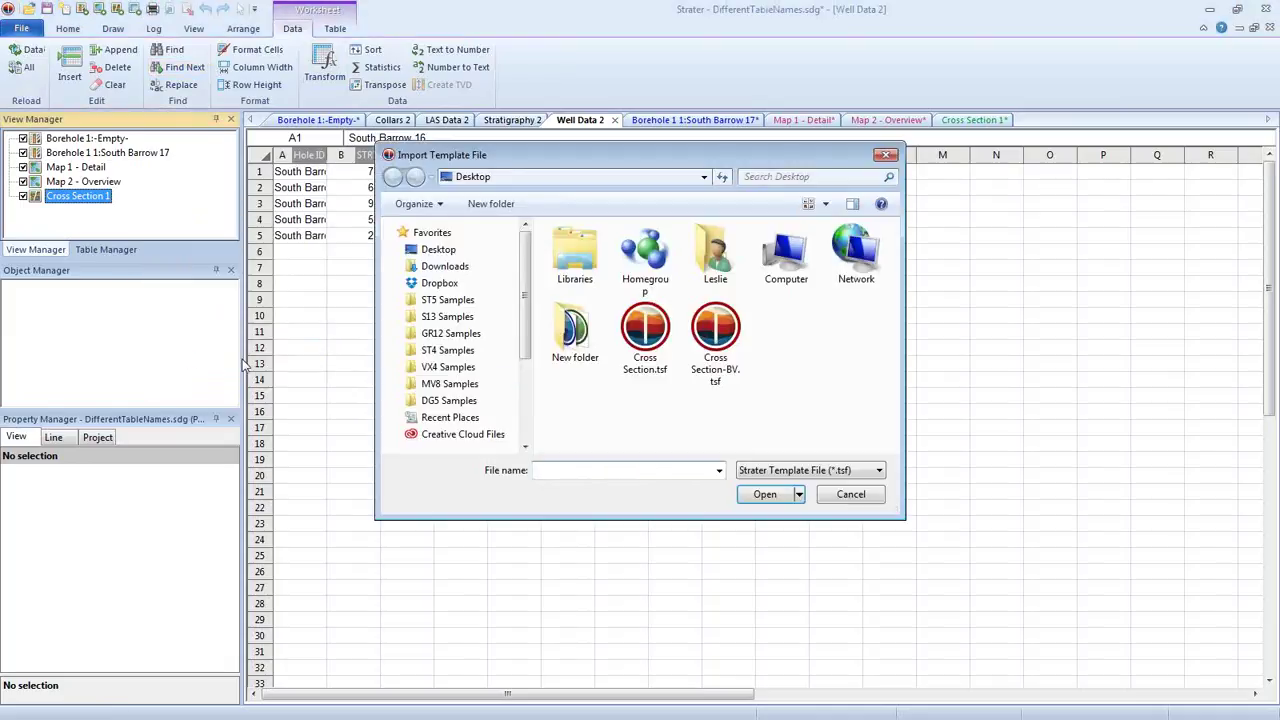
click(697, 372)
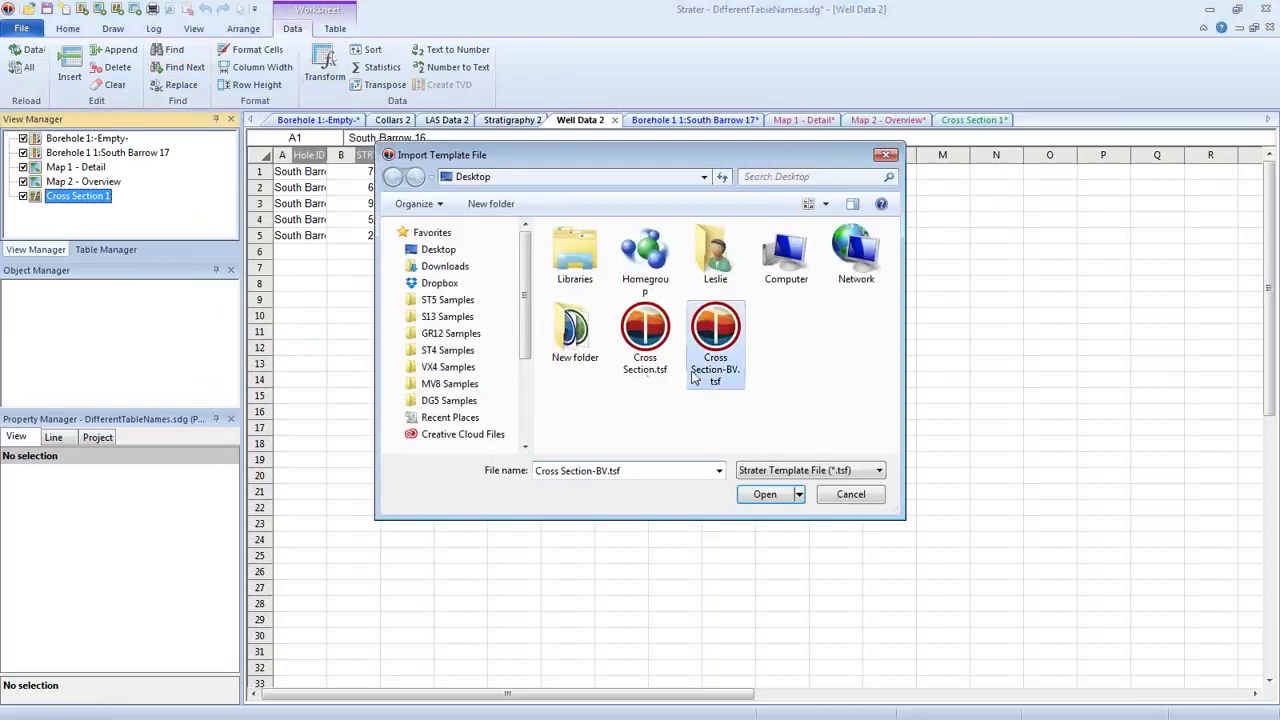
click(764, 495)
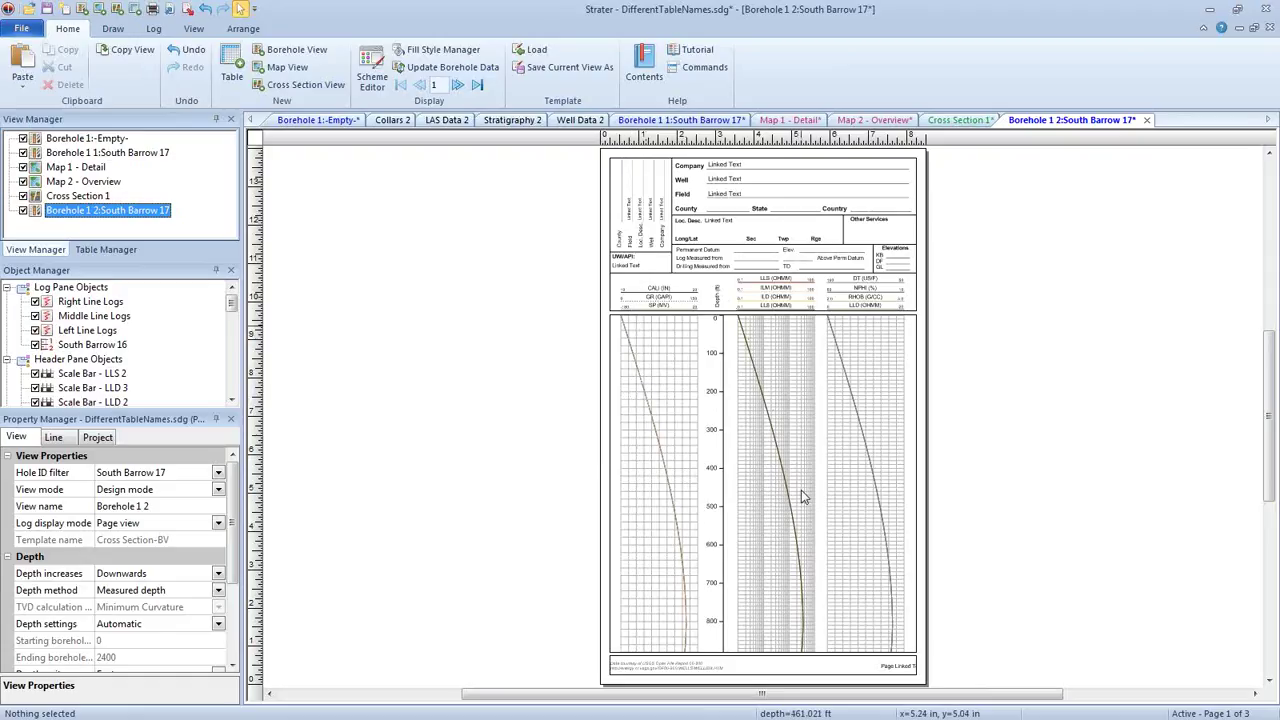
click(219, 489)
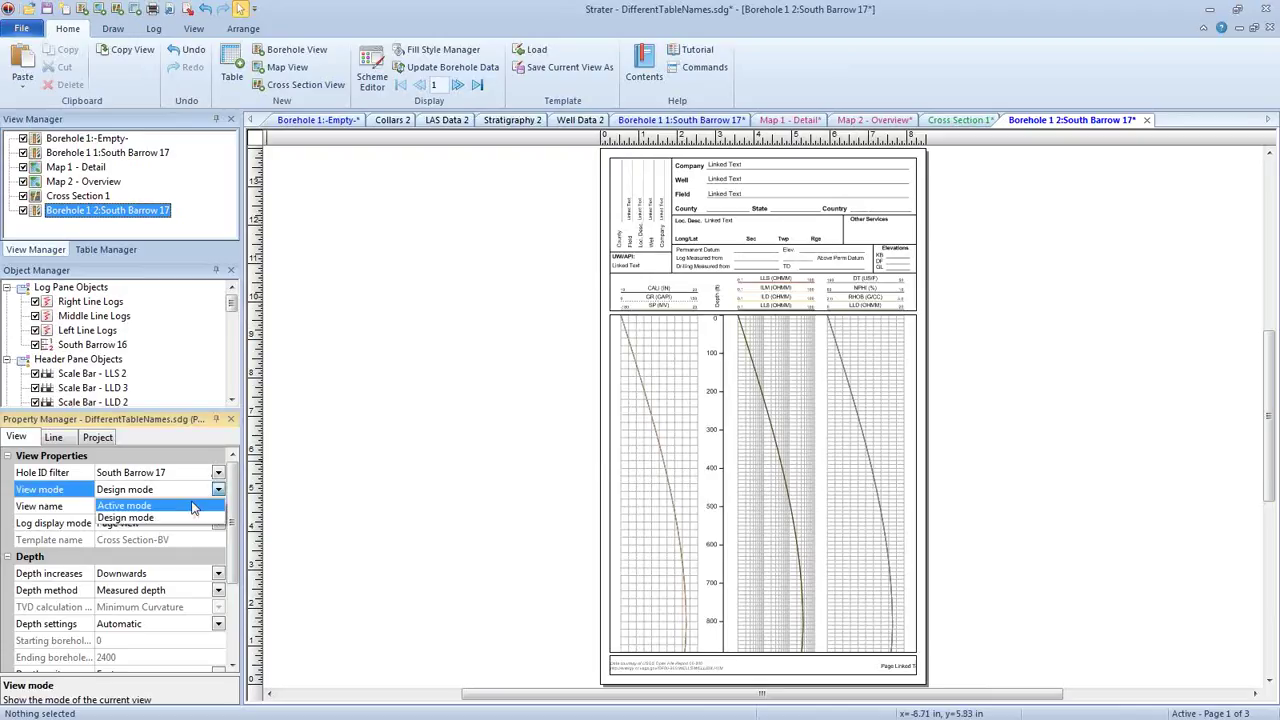
click(124, 506)
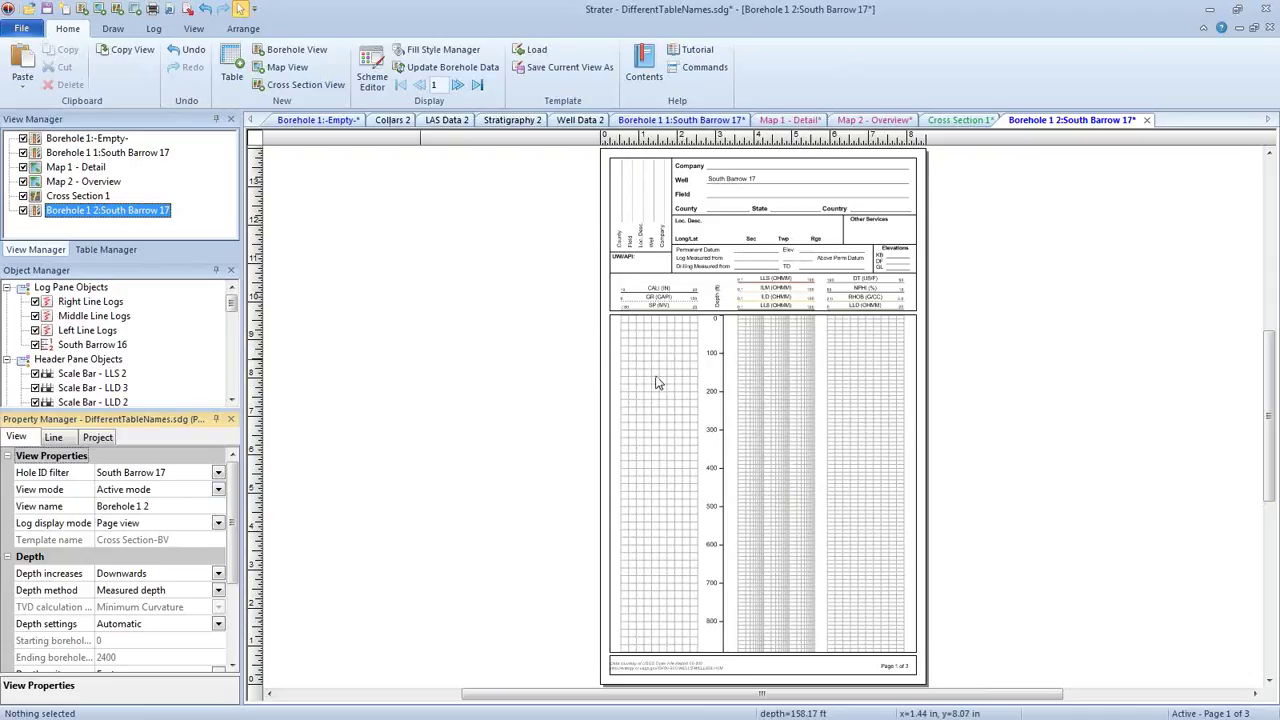
- Link the Left, Middle and Right Line Logs in the Borehole 1 2 view to the LAS Data 2 table
click(85, 330)
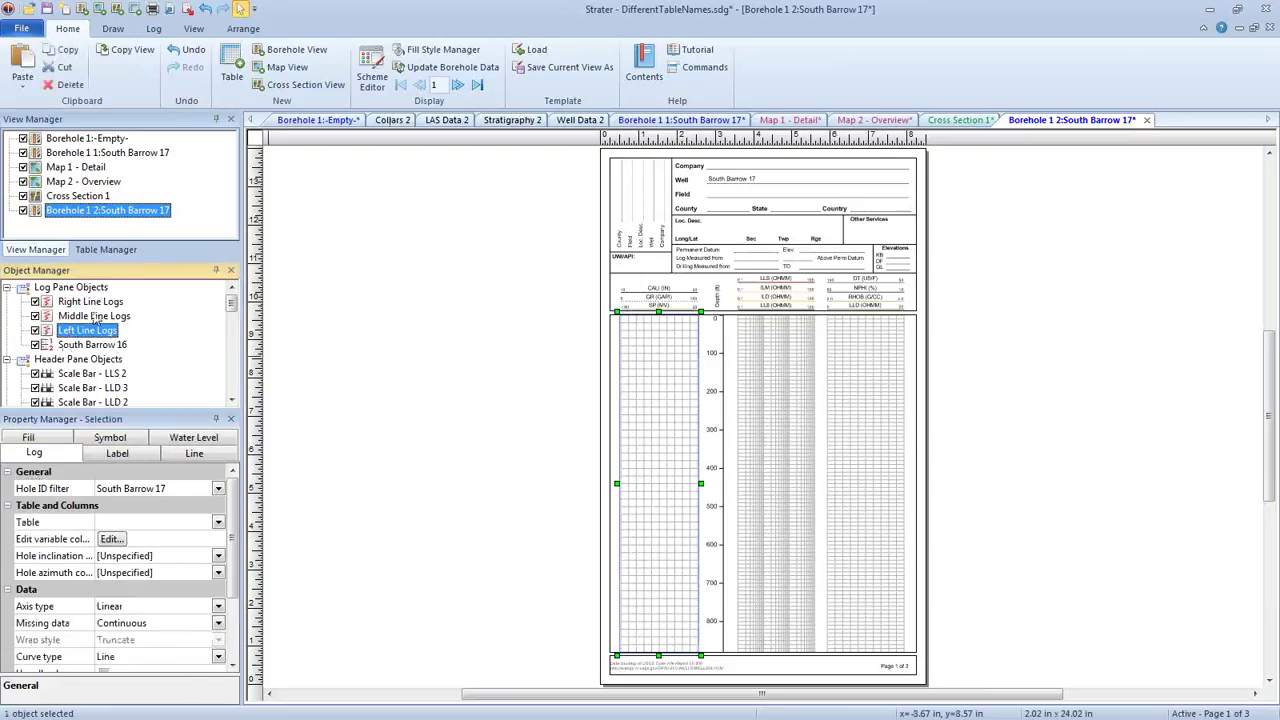
click(96, 316)
click(82, 331)
click(140, 524)
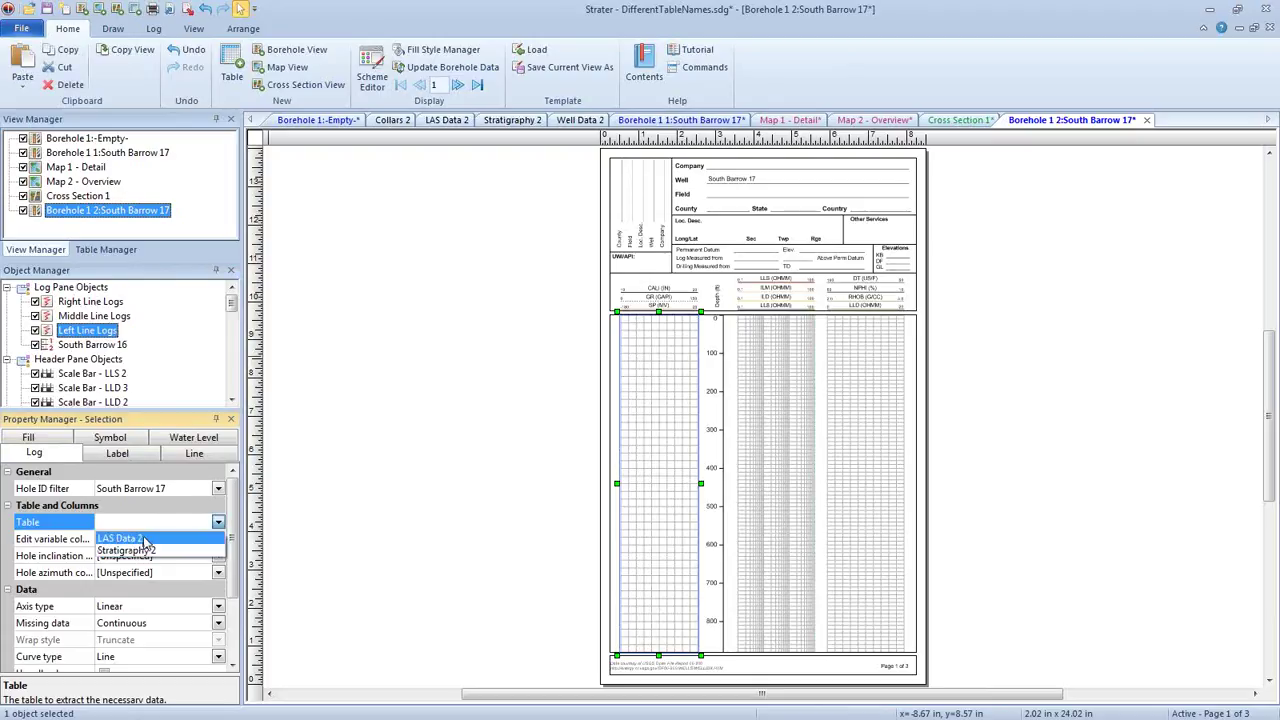
click(140, 539)
click(90, 315)
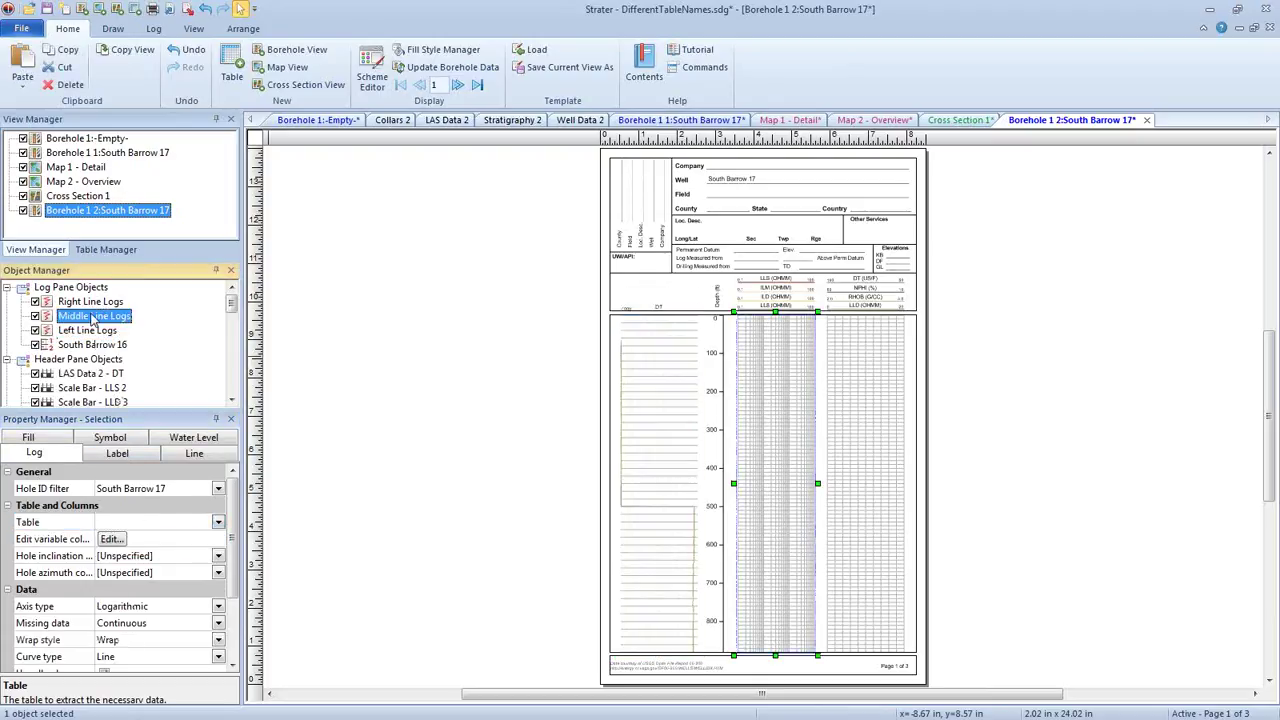
click(134, 522)
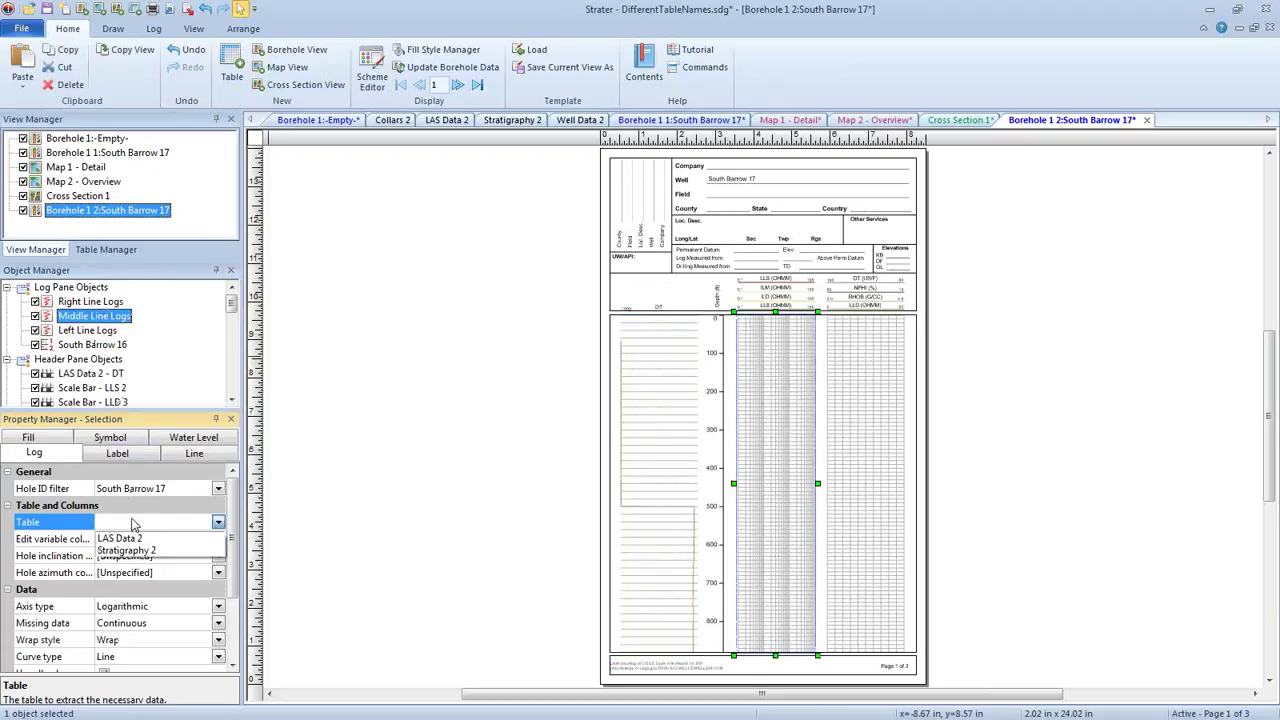
click(92, 301)
click(150, 522)
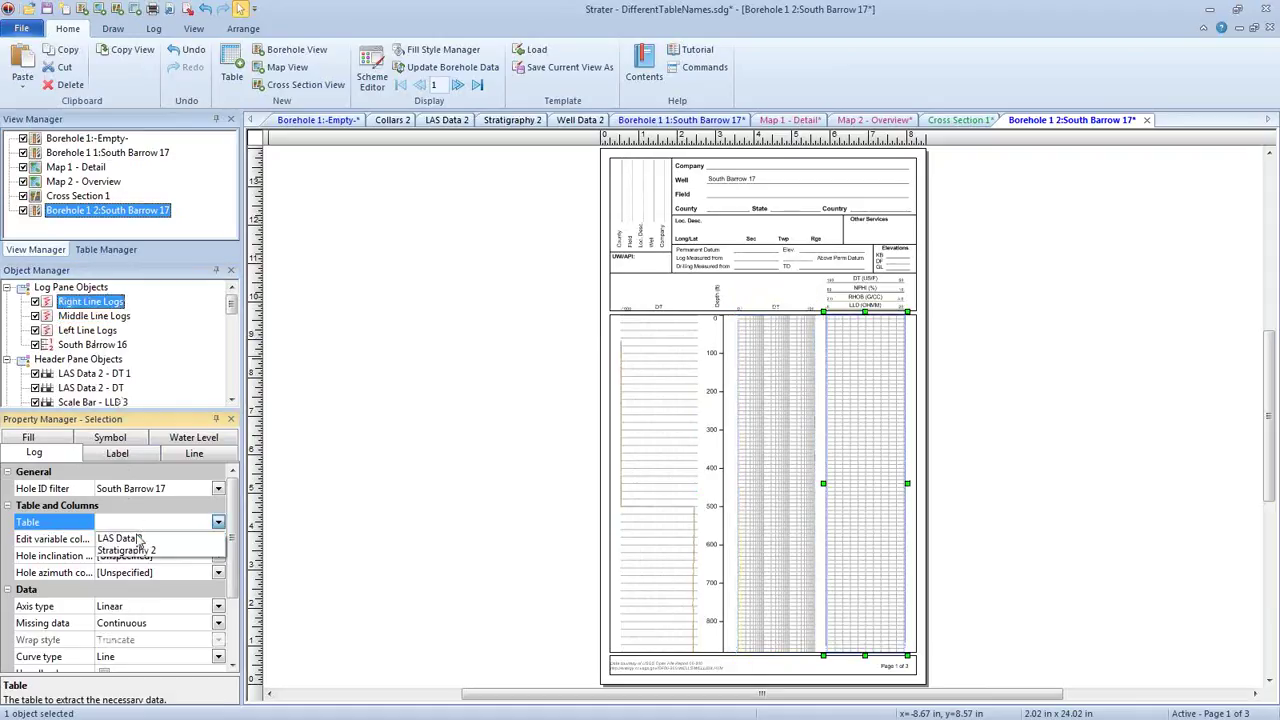
click(140, 539)
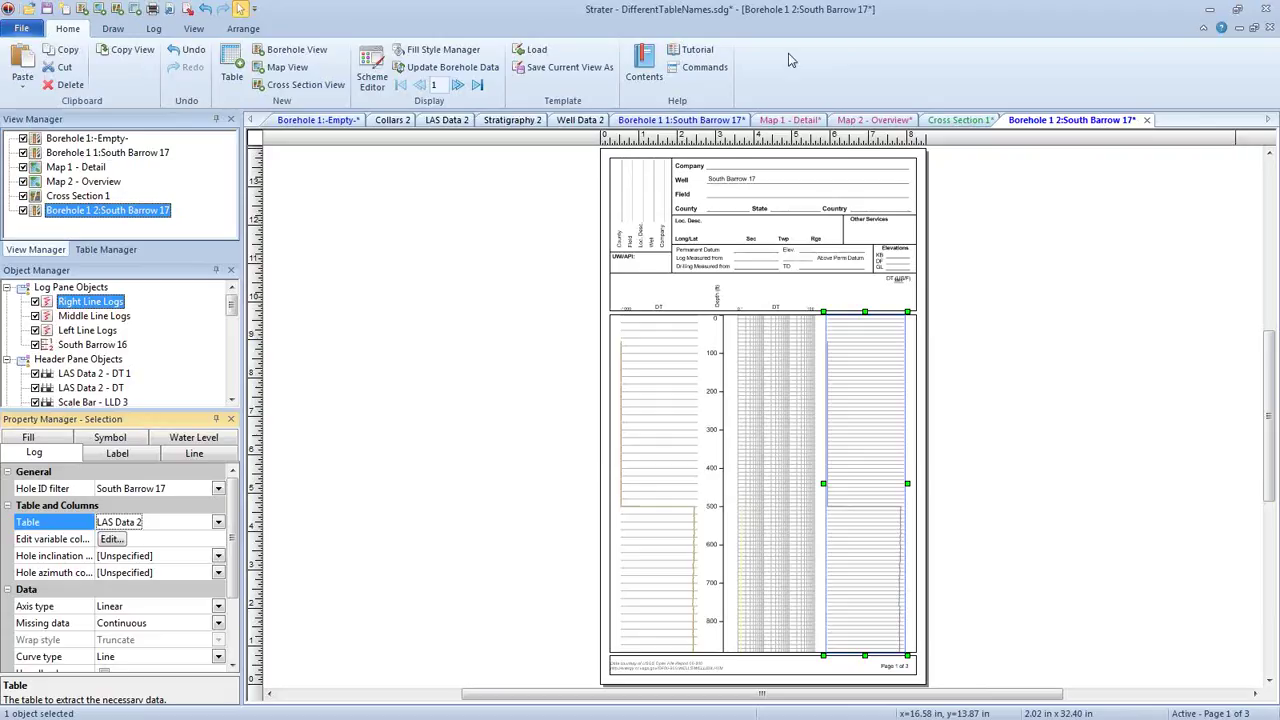
- Compare the two map views and set the collars table of Wells 1 in Map 1 - Detail to Collars 2
click(784, 120)
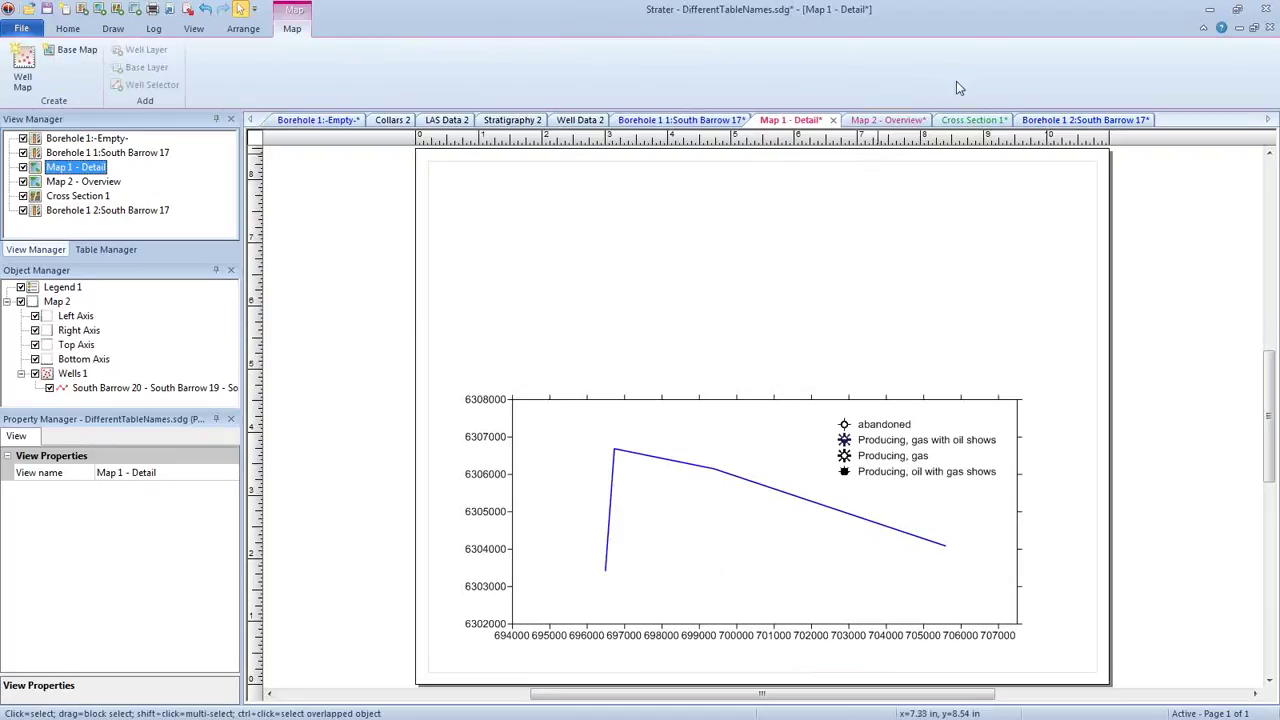
click(906, 121)
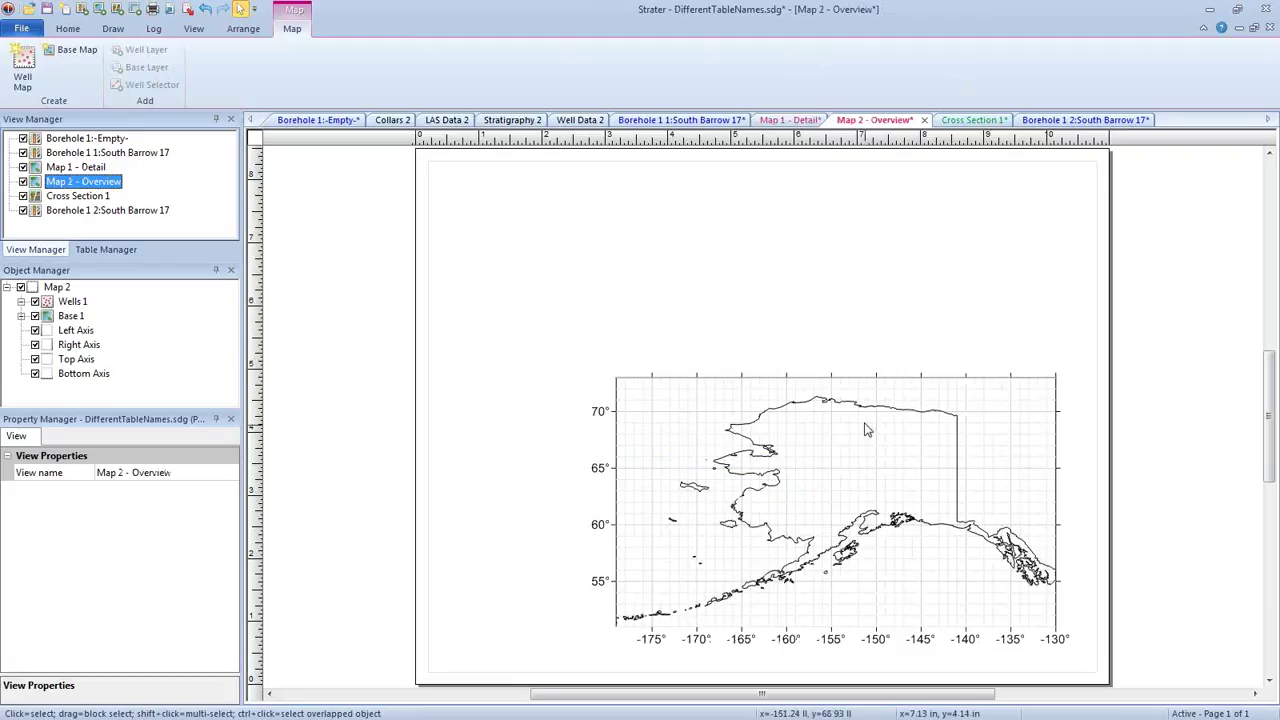
click(785, 121)
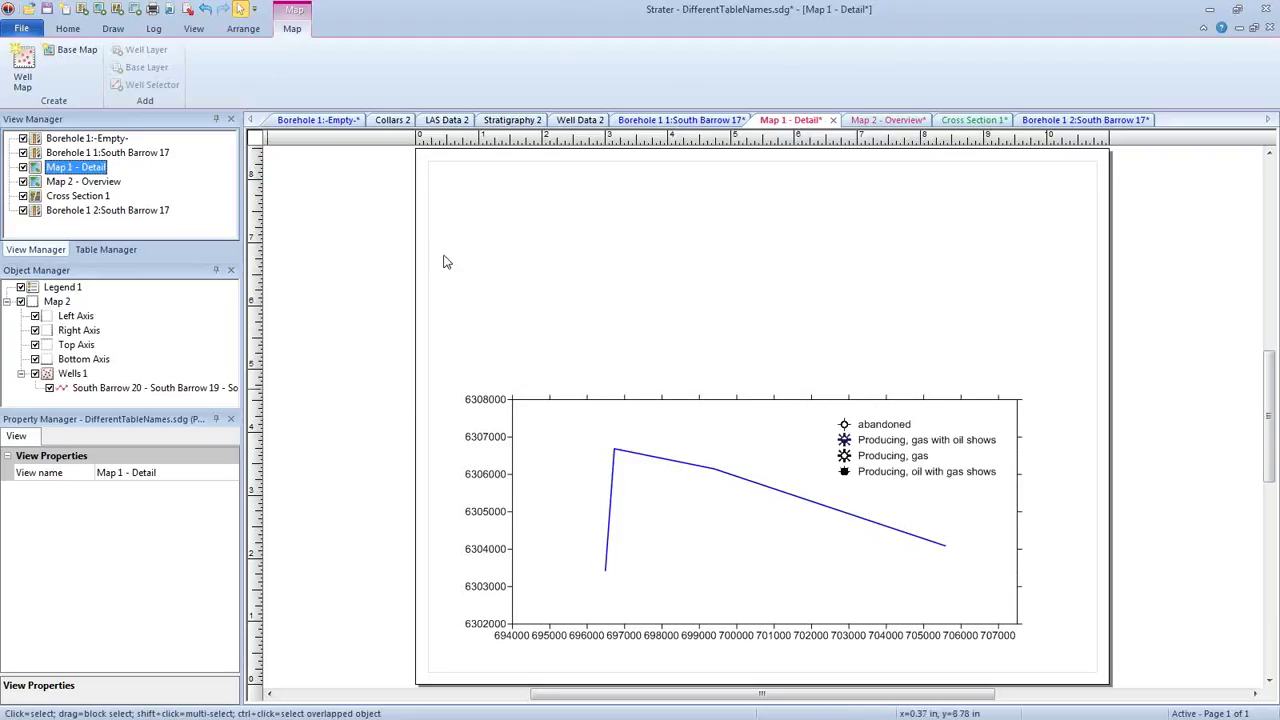
click(73, 375)
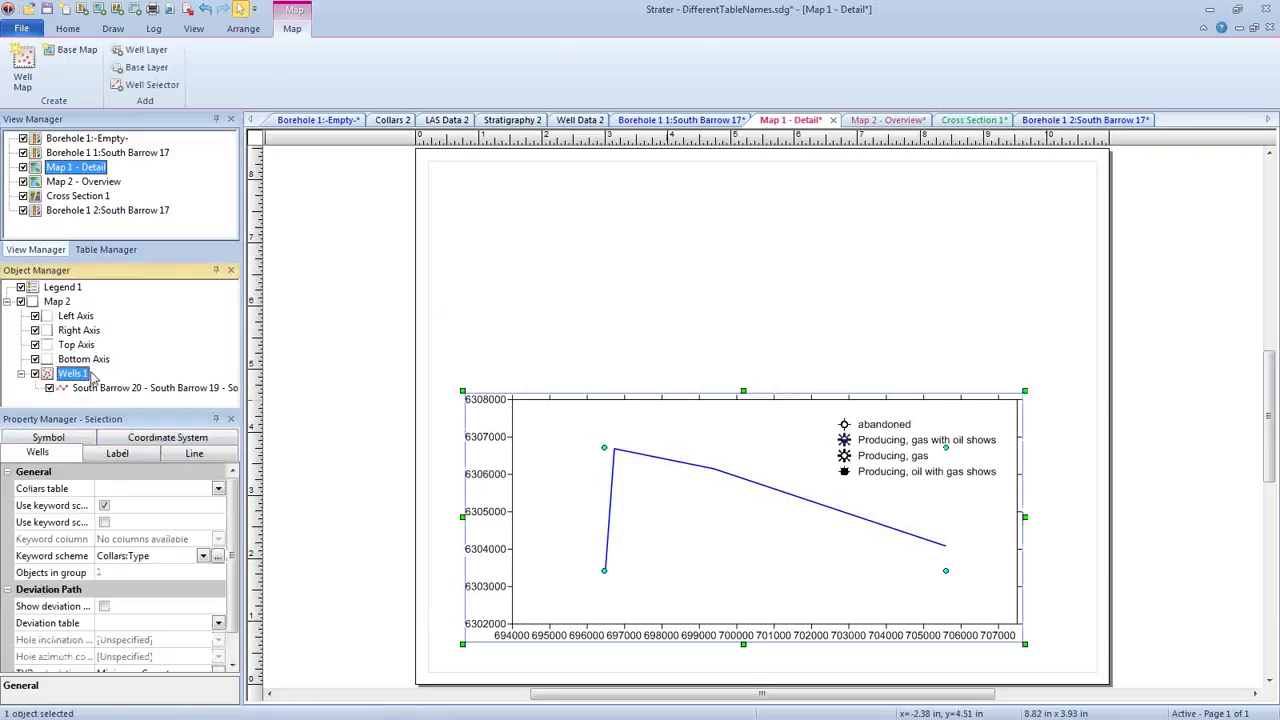
click(112, 489)
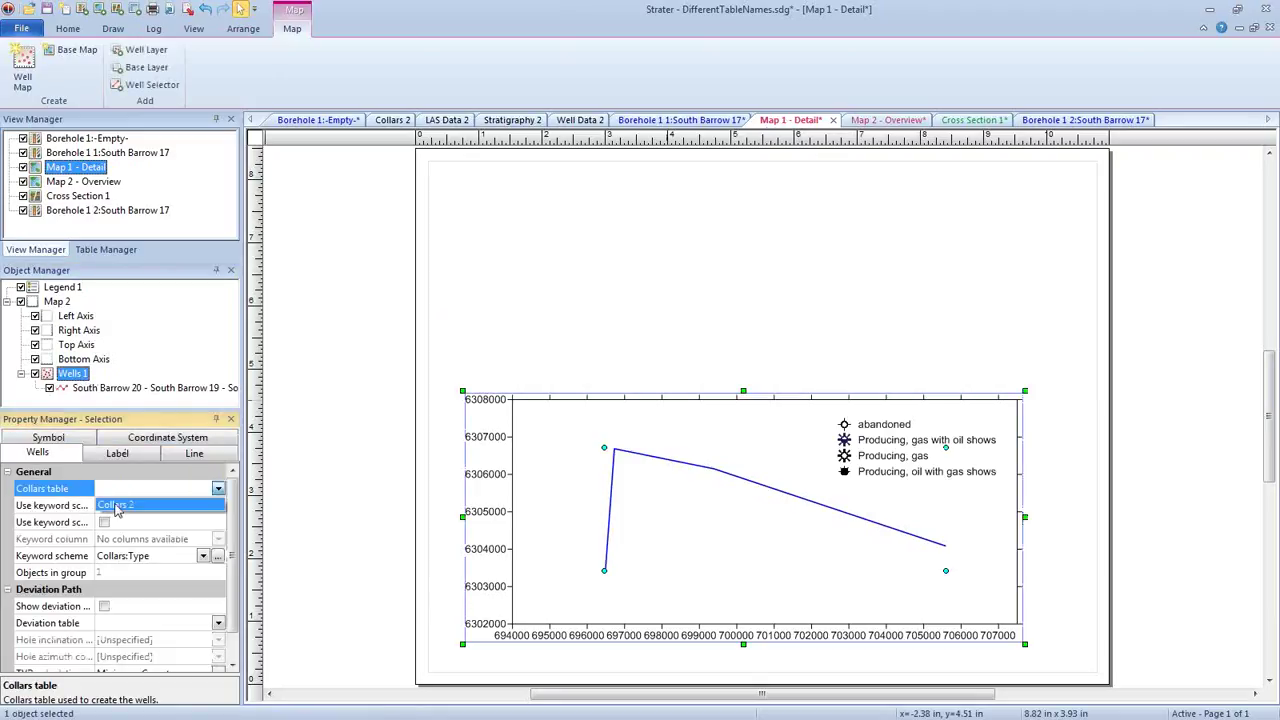
click(117, 506)
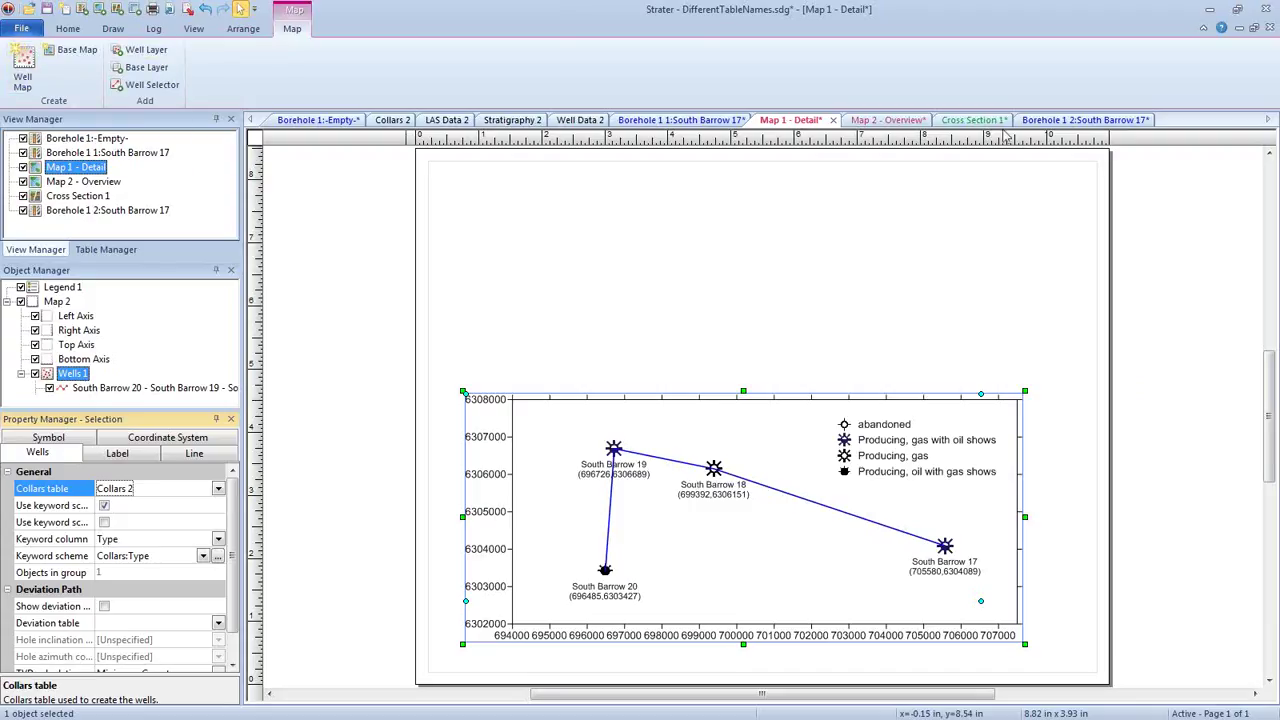
- Start a new blank project without saving the changes to DifferentTableNames.sdg
click(20, 30)
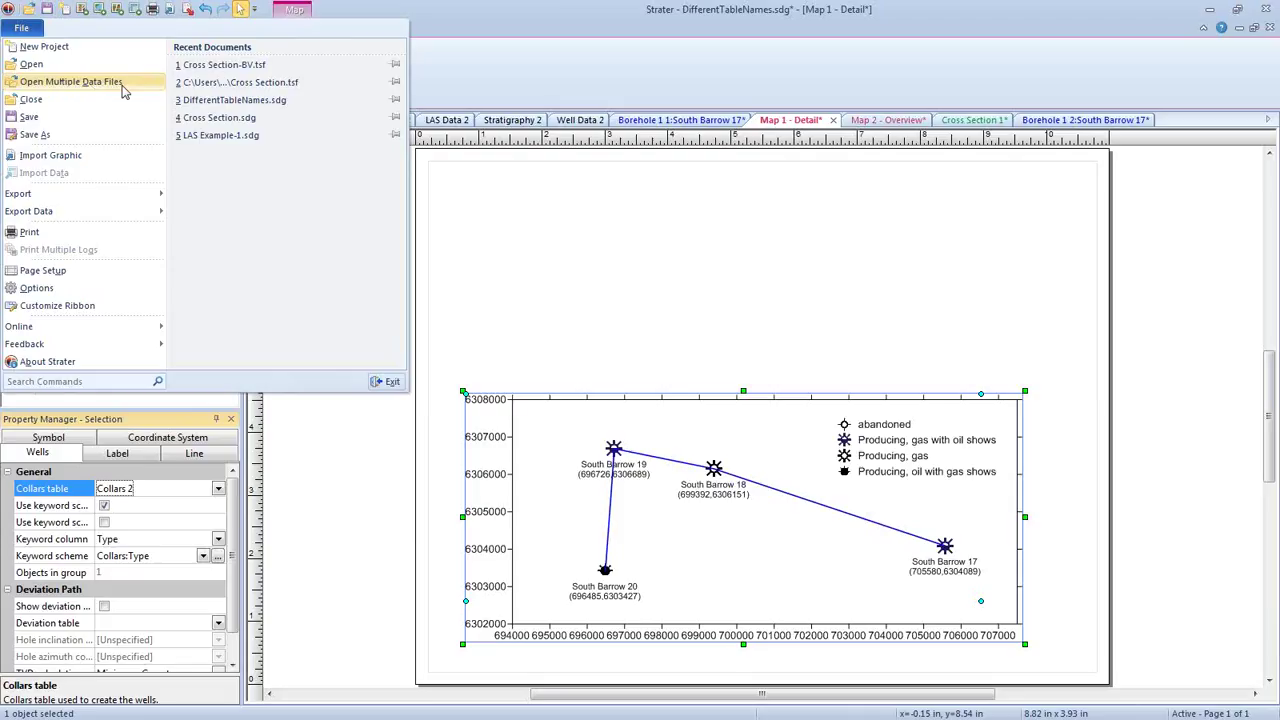
click(507, 22)
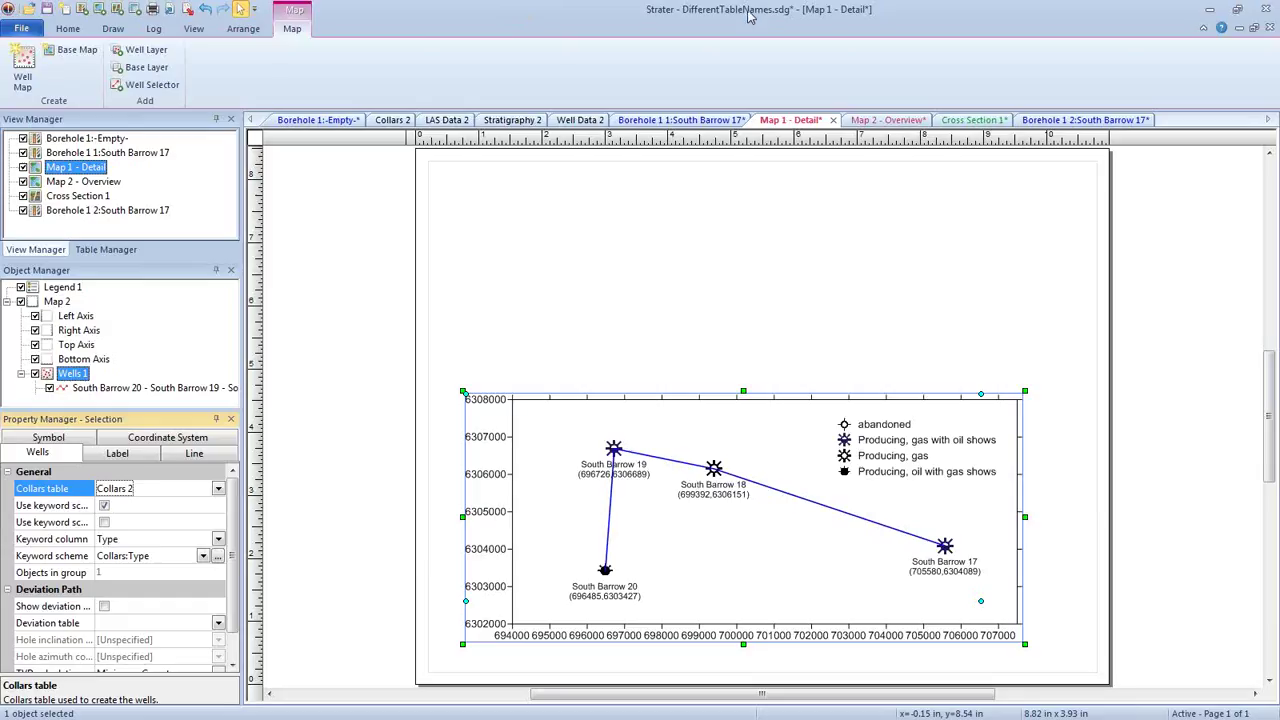
click(72, 9)
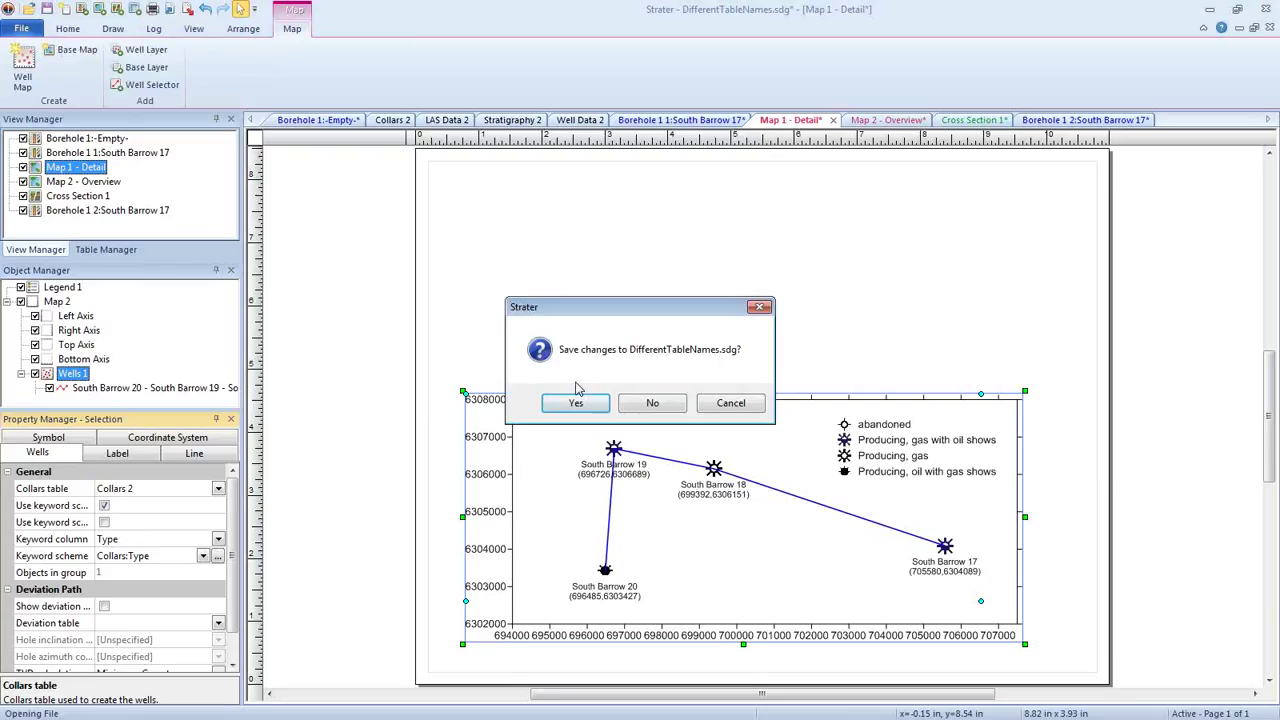
click(652, 404)
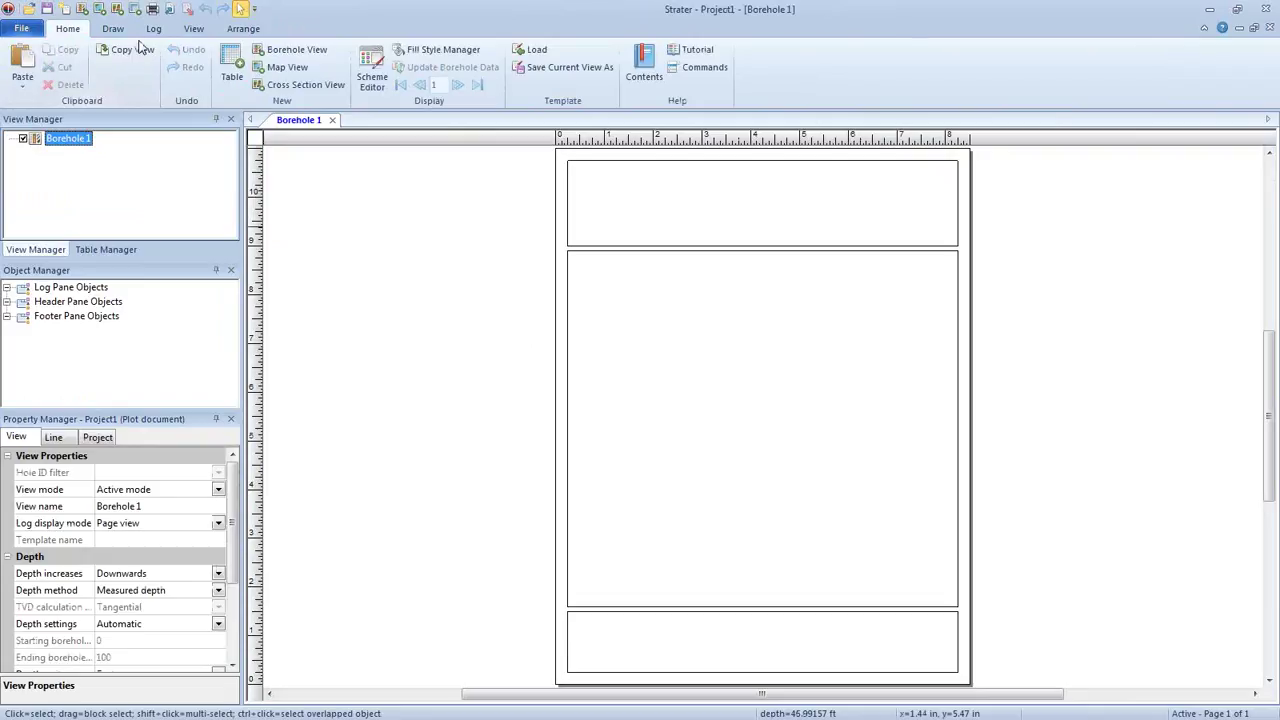
- Open the Cross Section.tsf template from the Desktop without importing data into its tables
click(22, 28)
click(30, 65)
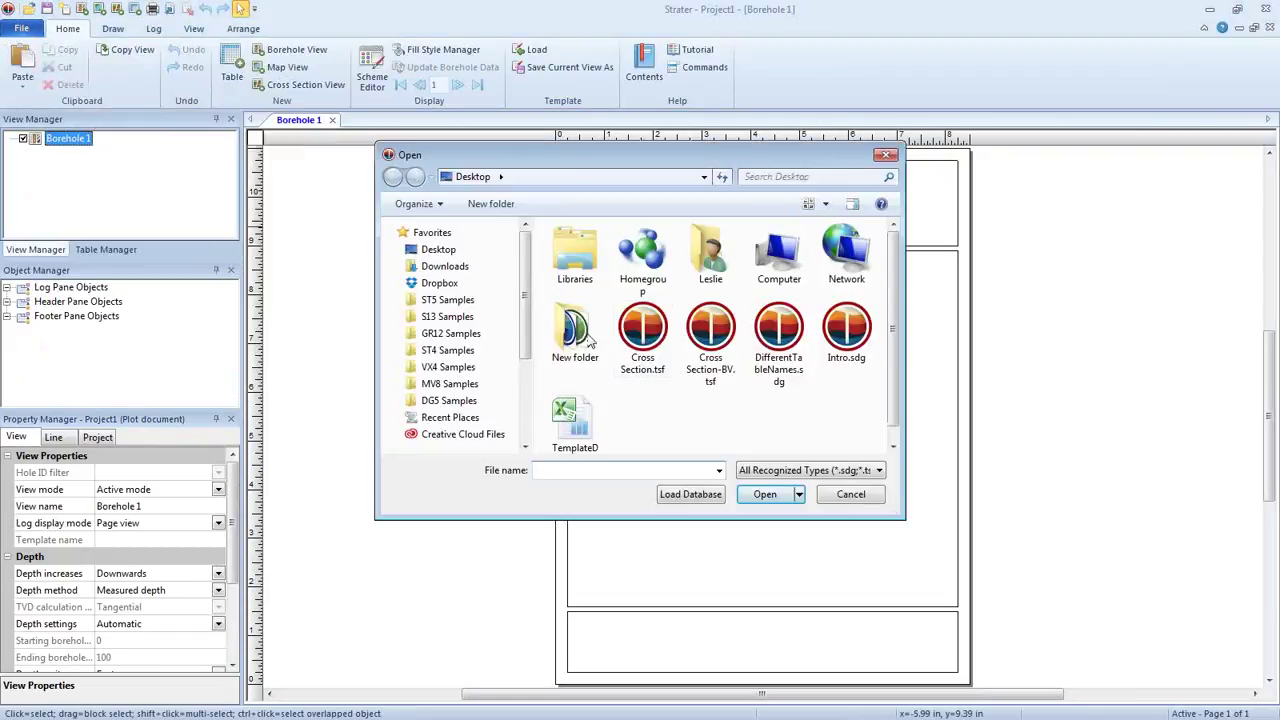
click(630, 350)
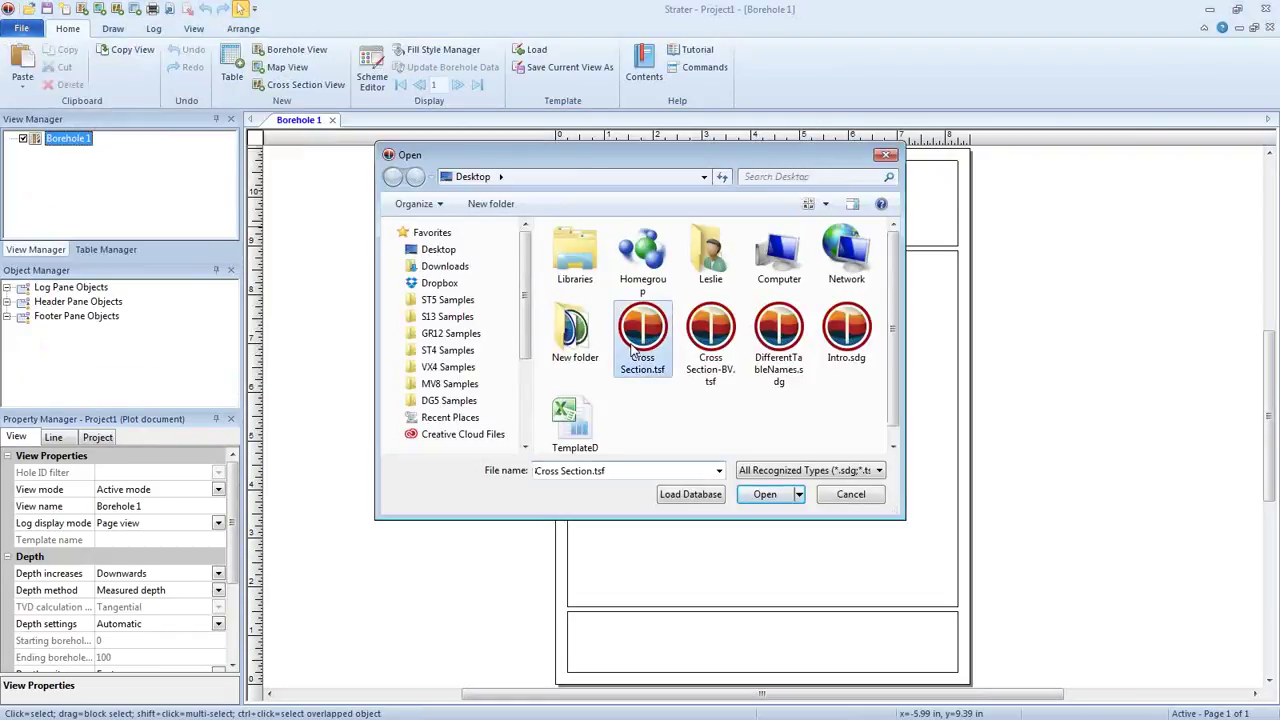
click(763, 494)
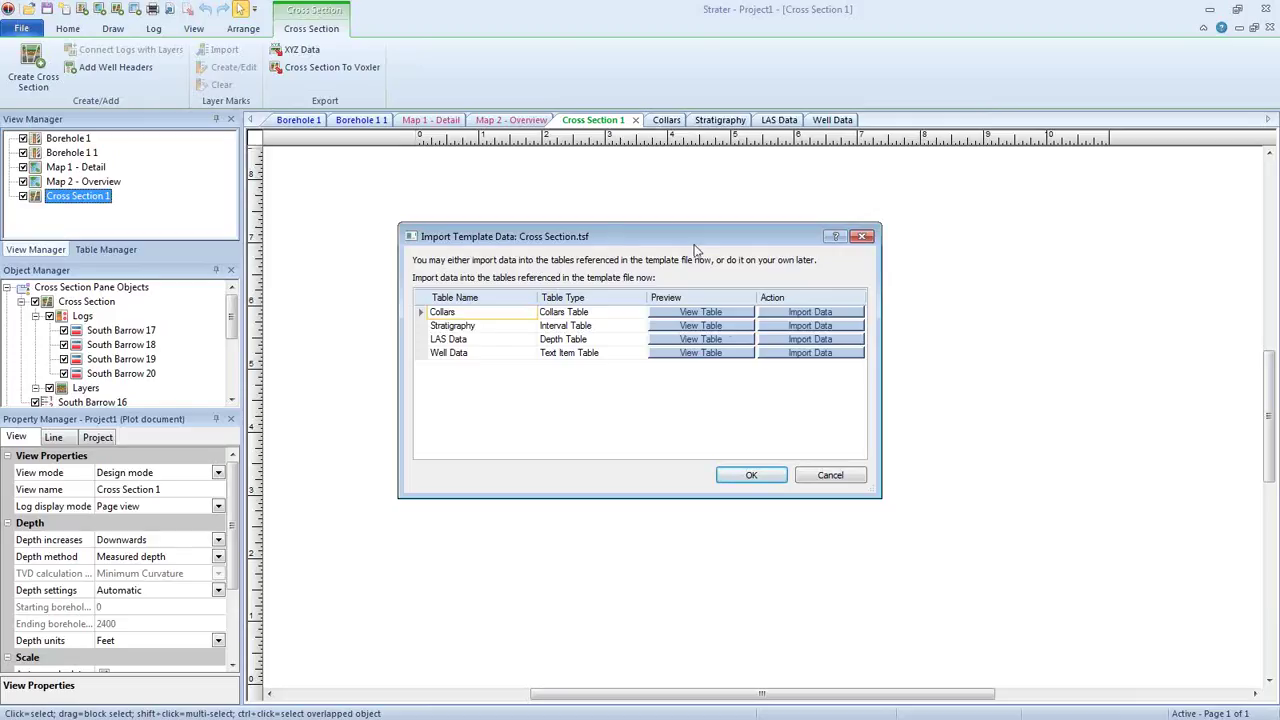
click(843, 478)
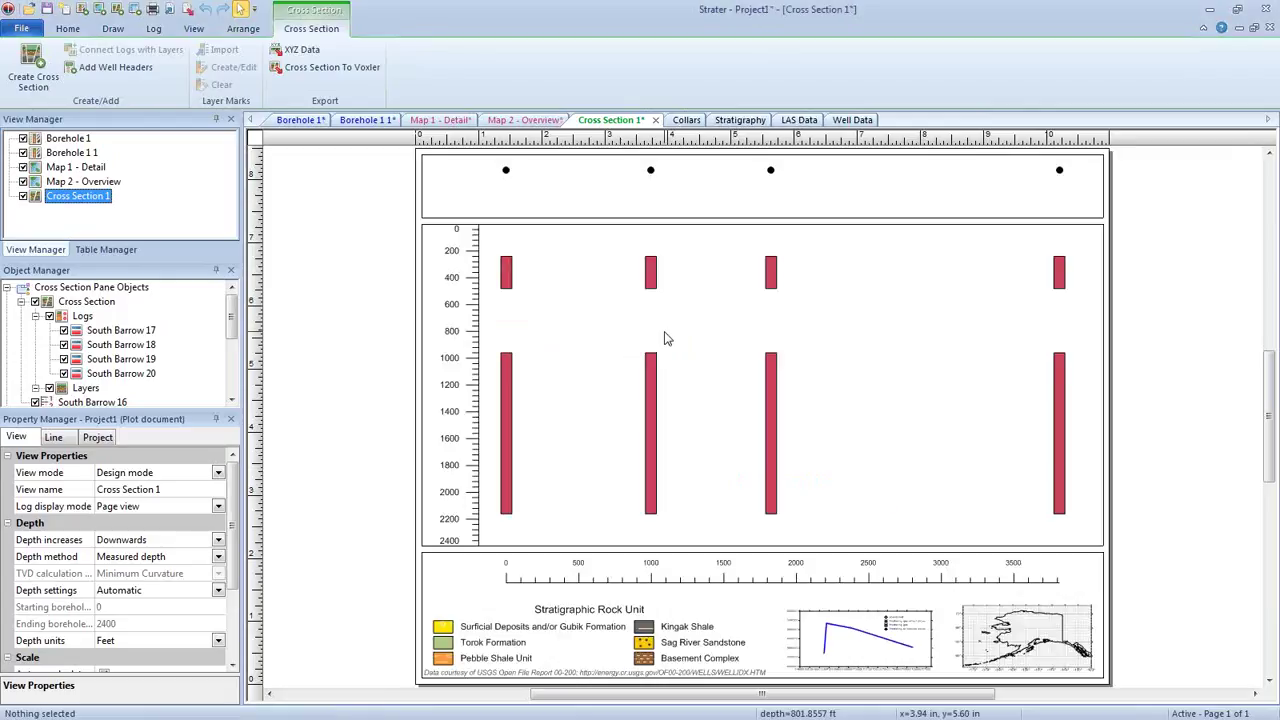
- Discard the loaded template project without saving the changes to Project1
click(21, 28)
click(40, 64)
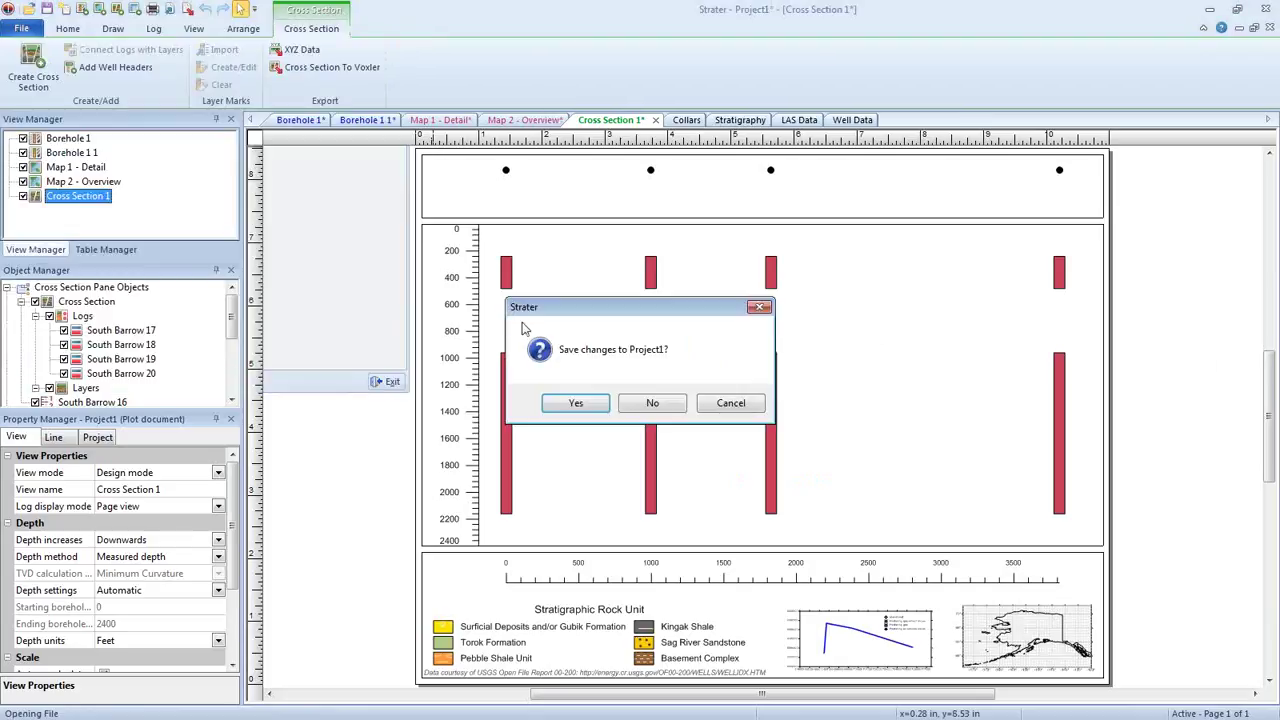
click(655, 403)
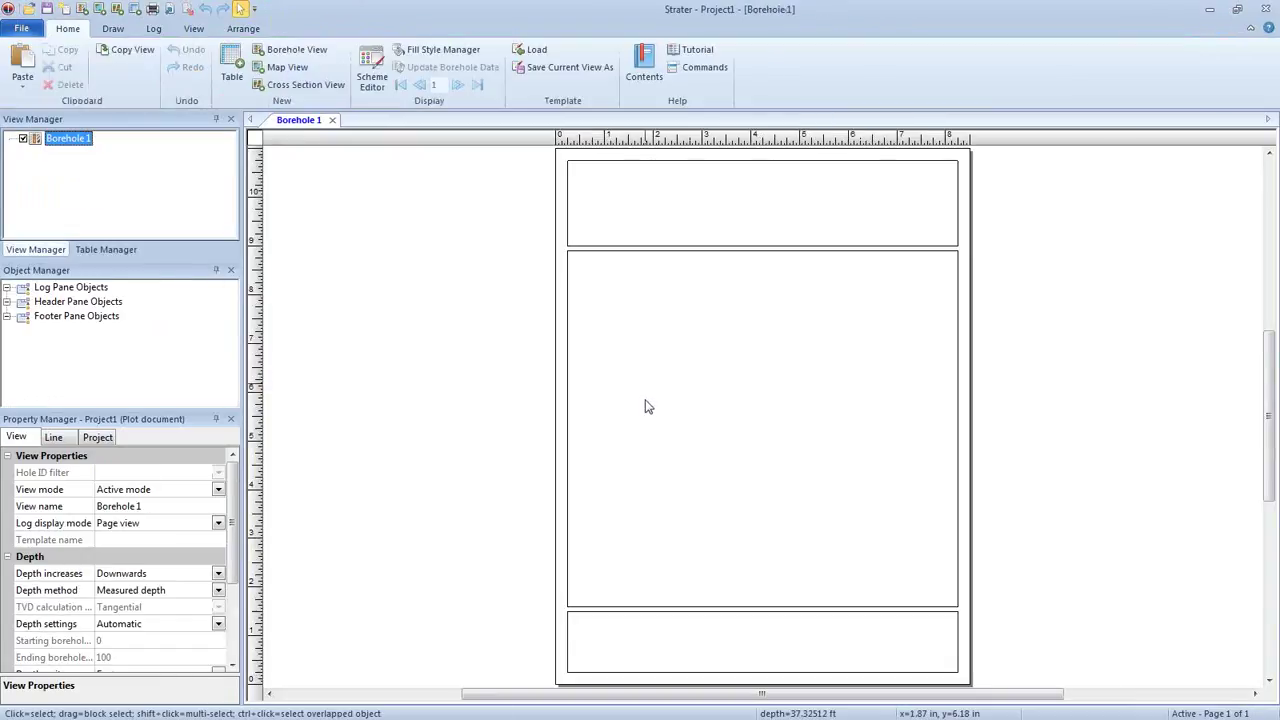
- Open the Cross Section-BV.tsf template from the Desktop in the blank project
click(28, 9)
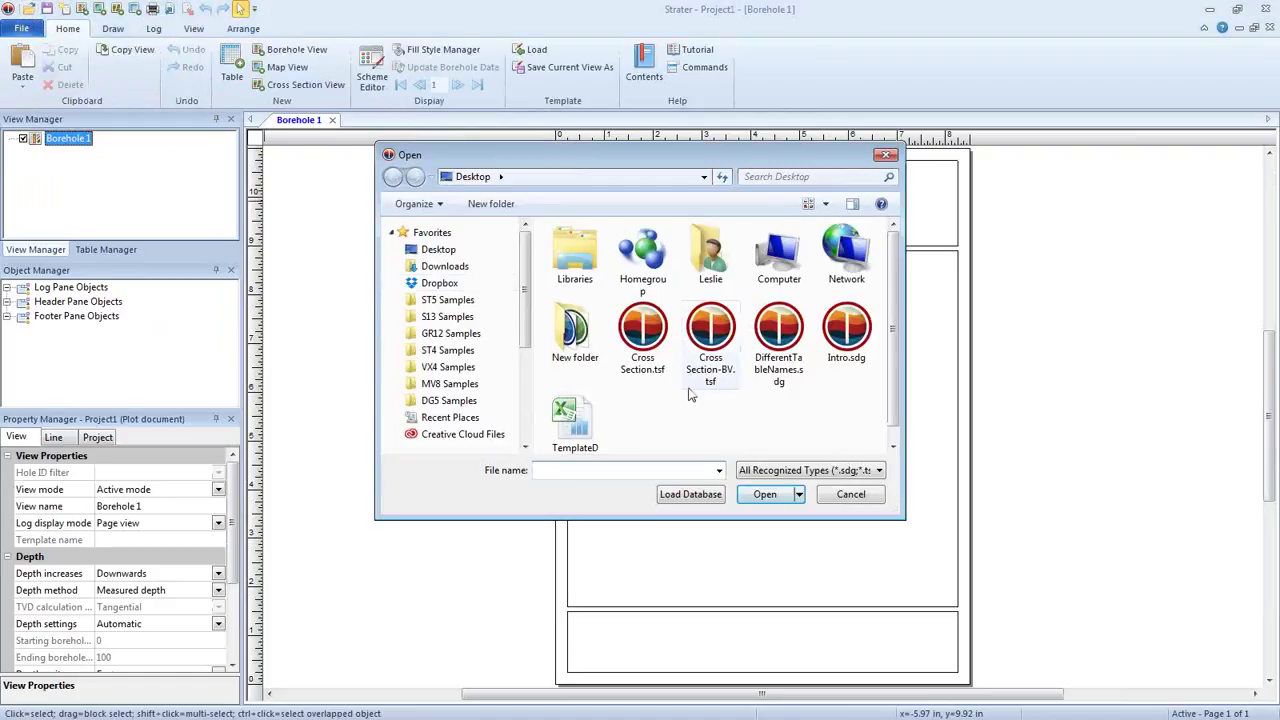
click(715, 390)
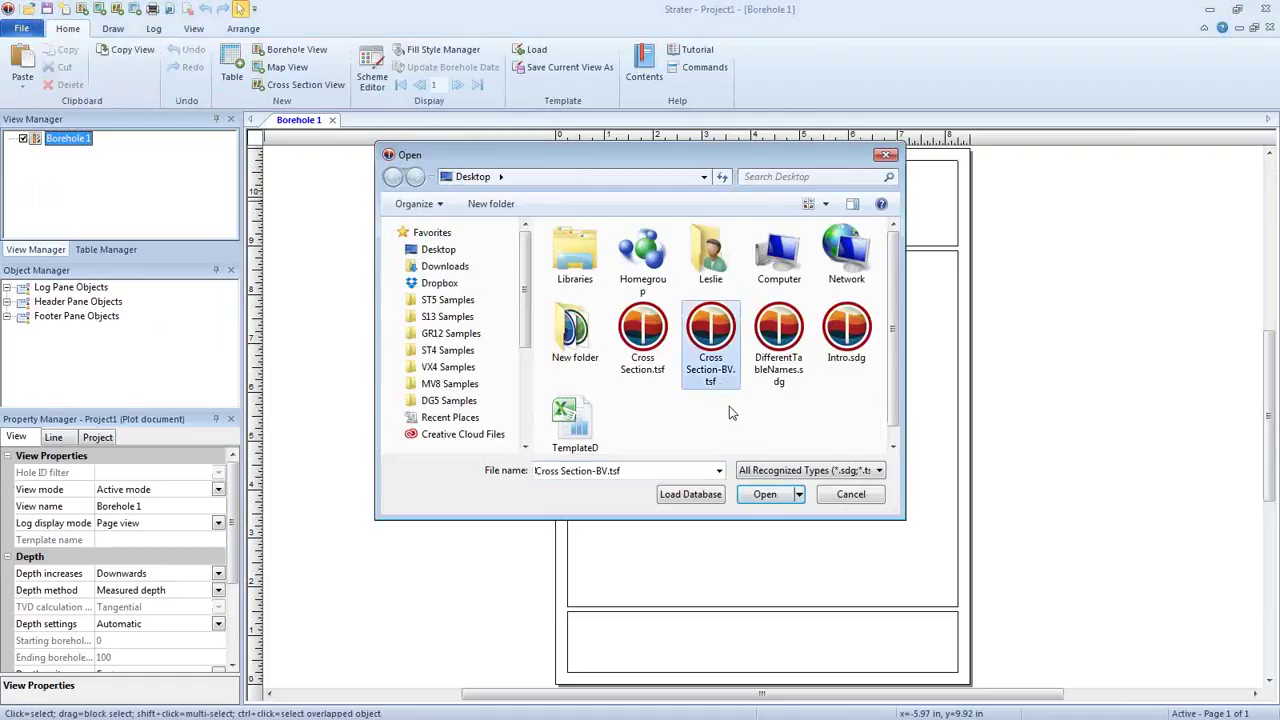
click(763, 496)
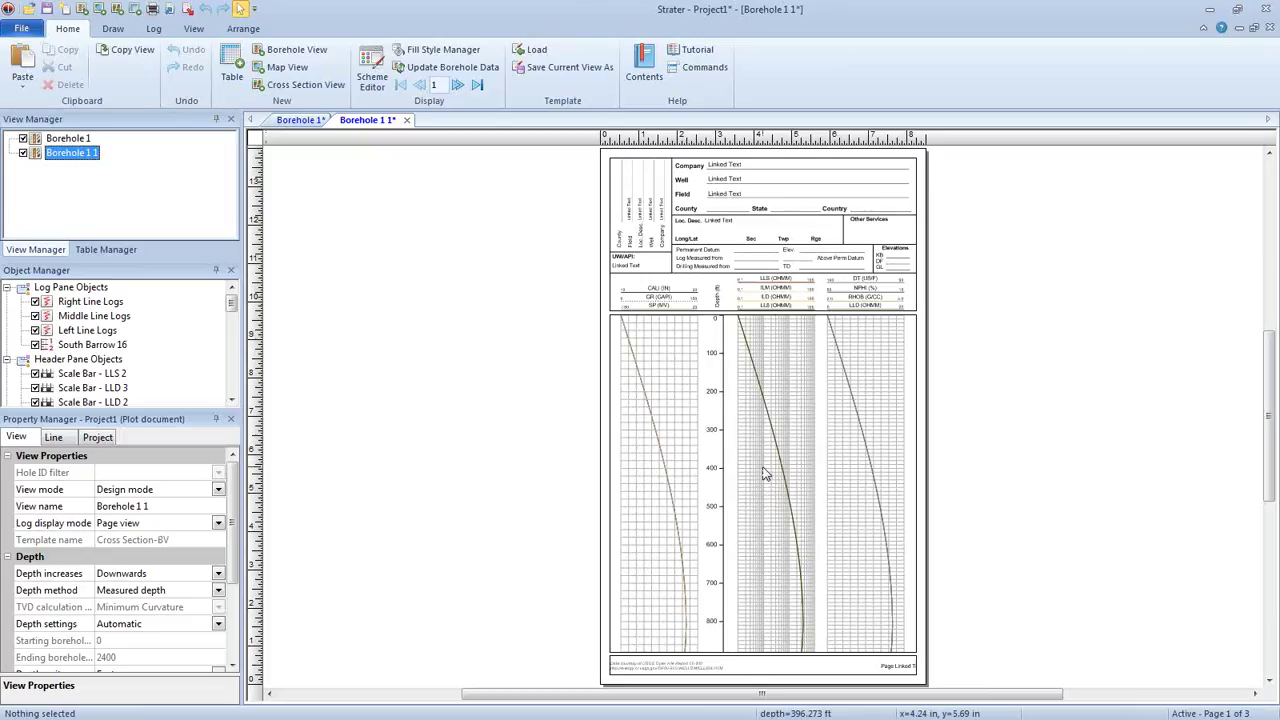
- Import SB16.LAS from the ST5 Samples folder as a data table, keeping the default LAS import options
click(29, 9)
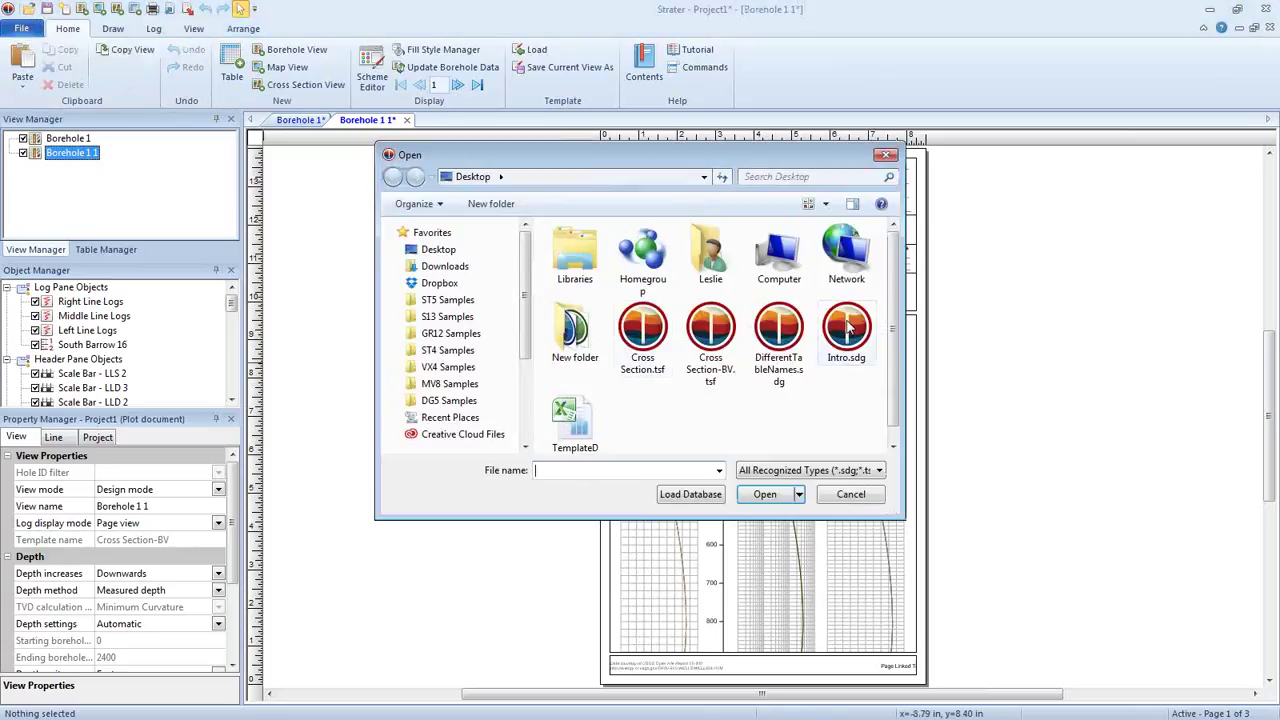
click(462, 306)
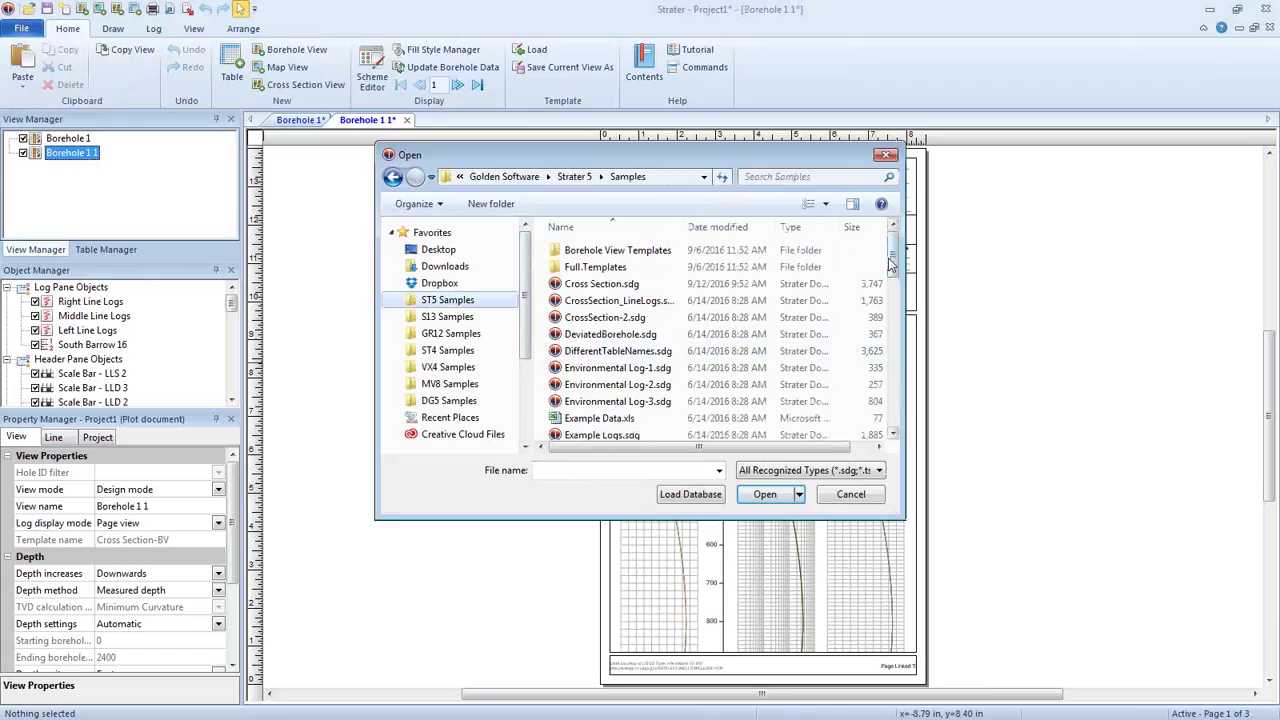
scroll(898, 428, down, 5)
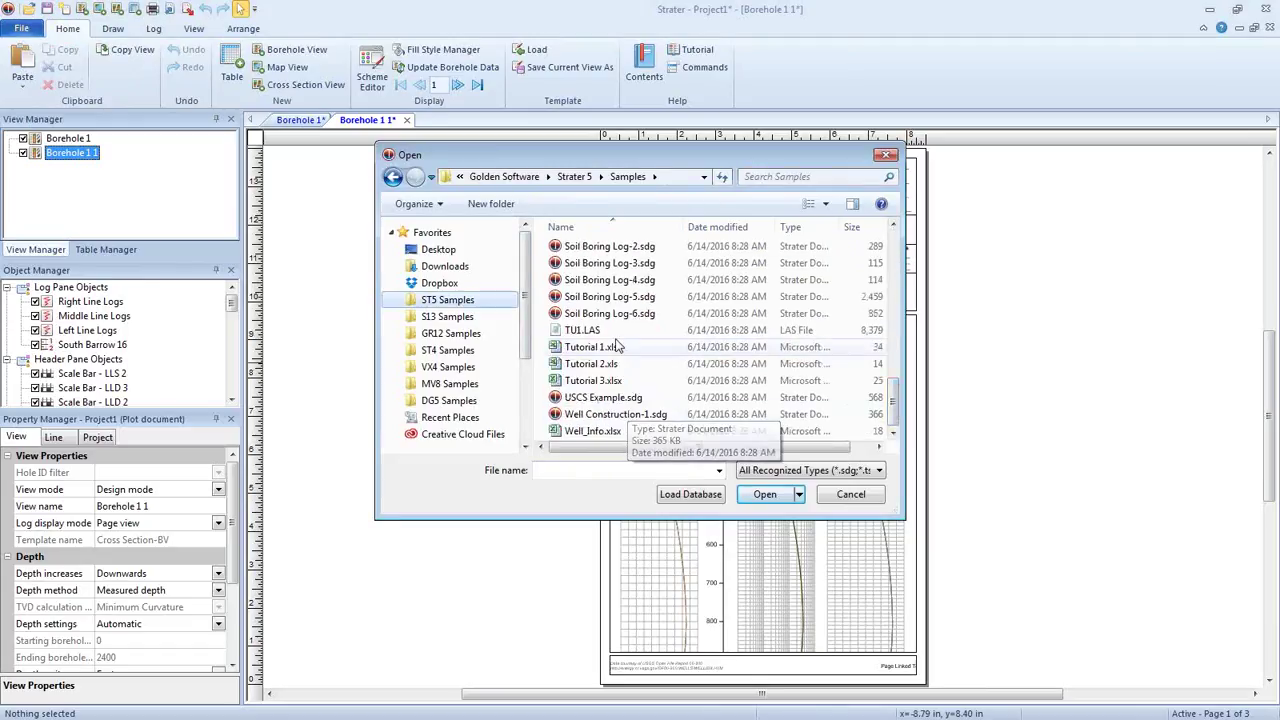
scroll(880, 375, up, 2)
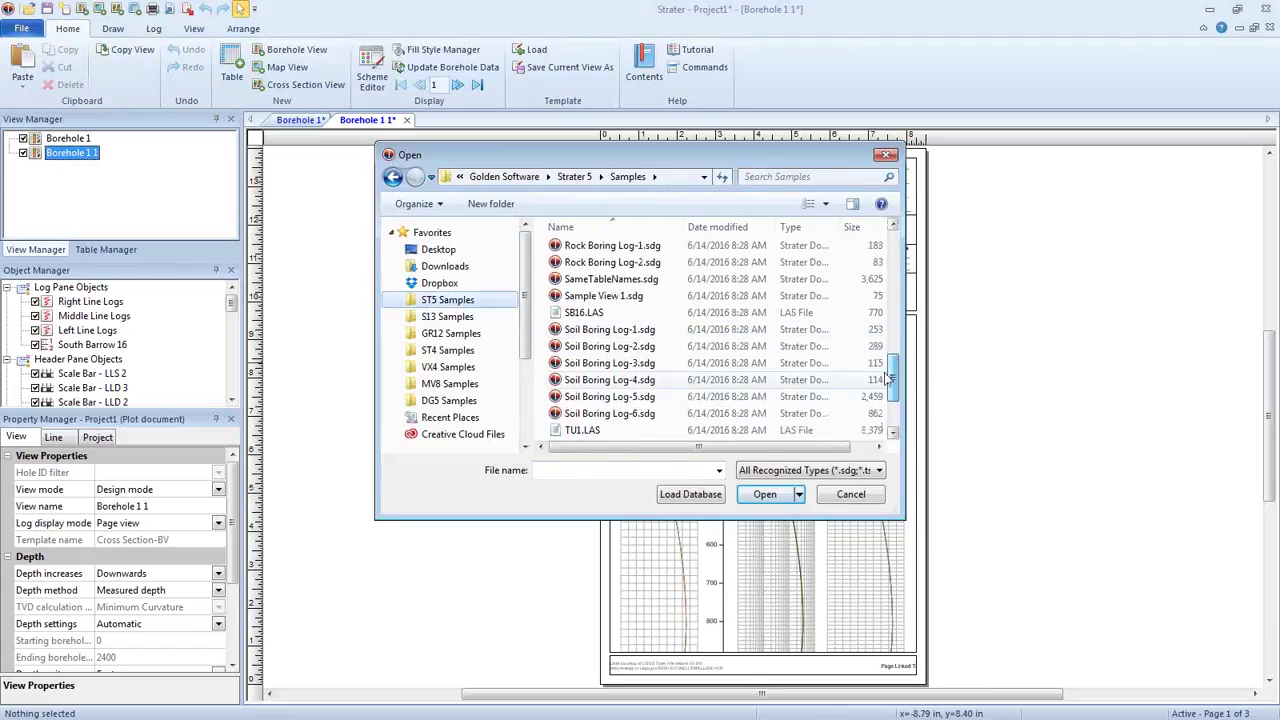
click(590, 312)
click(764, 494)
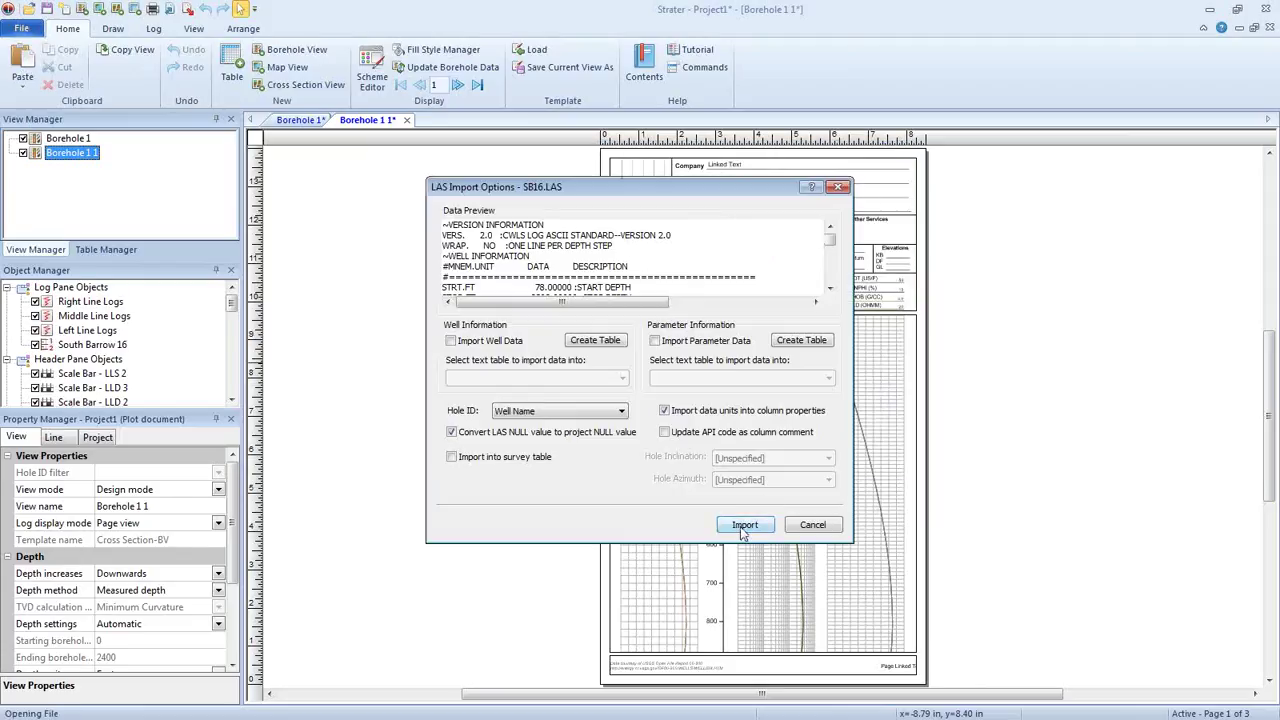
click(744, 528)
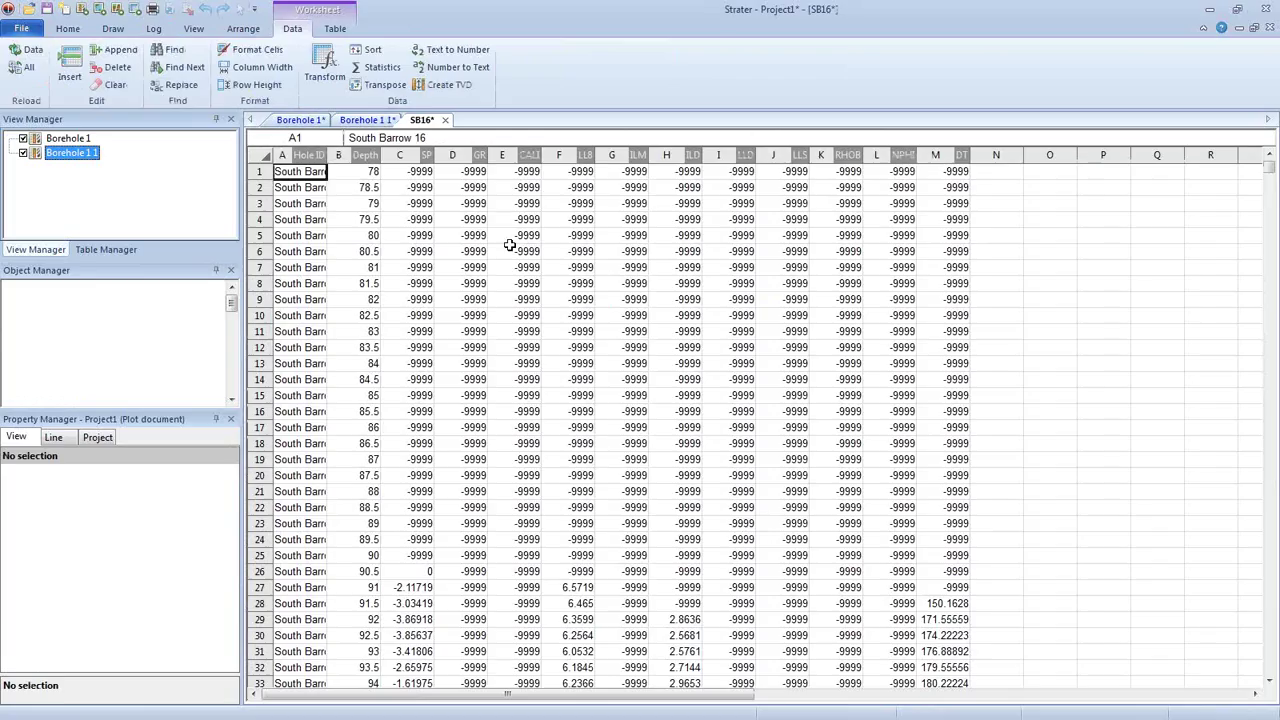
- In the Borehole 1 1 view, set the Left Line Logs table to SB16 and the hole ID filter to South Barrow 16
click(303, 122)
click(392, 122)
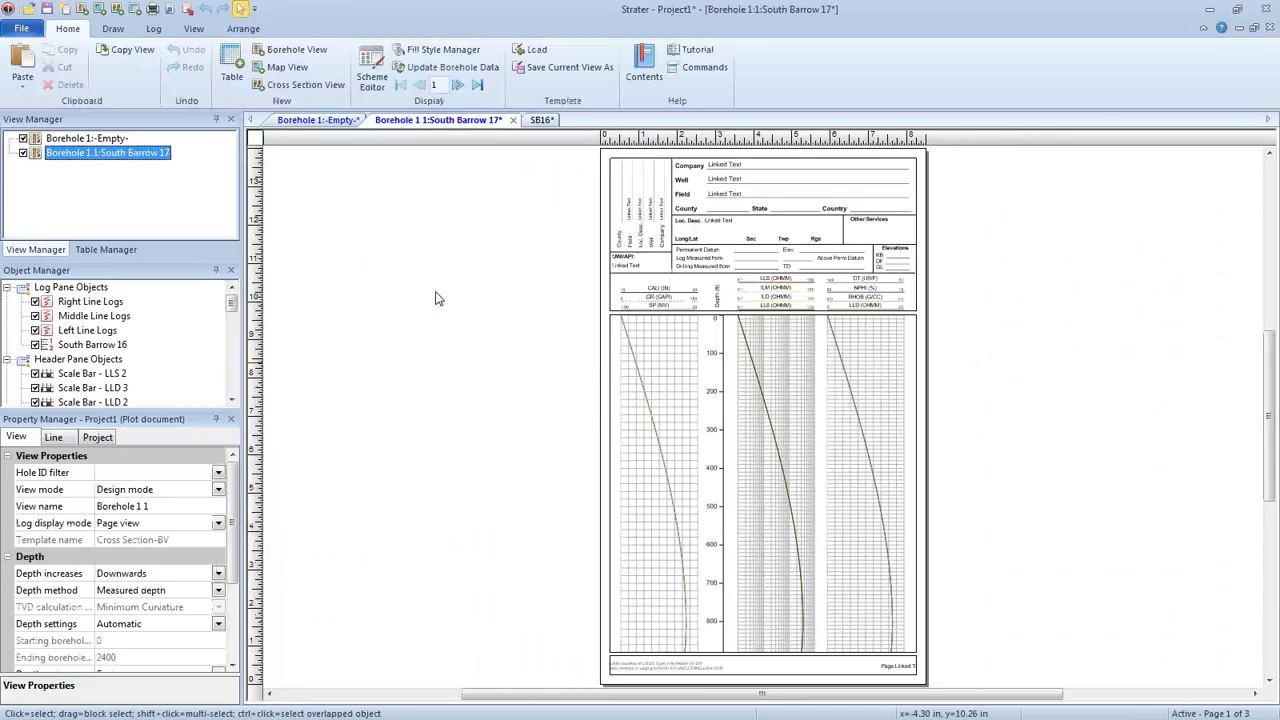
click(640, 425)
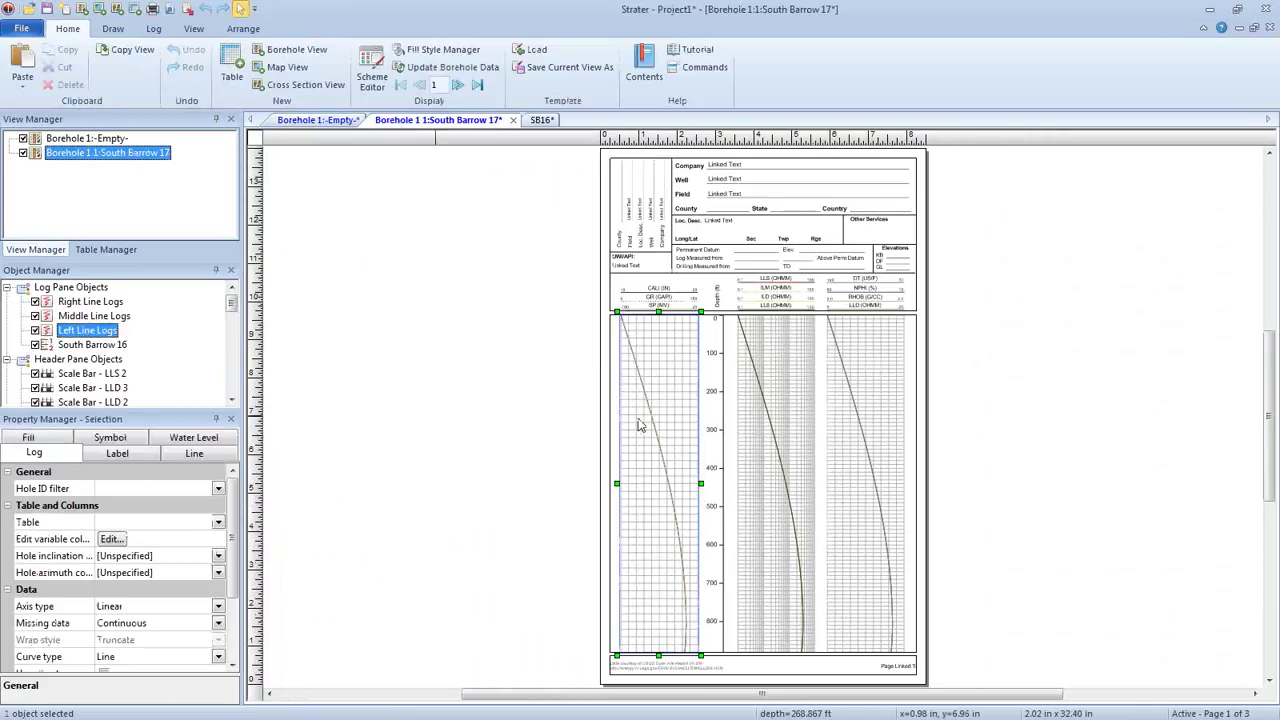
click(123, 524)
click(123, 538)
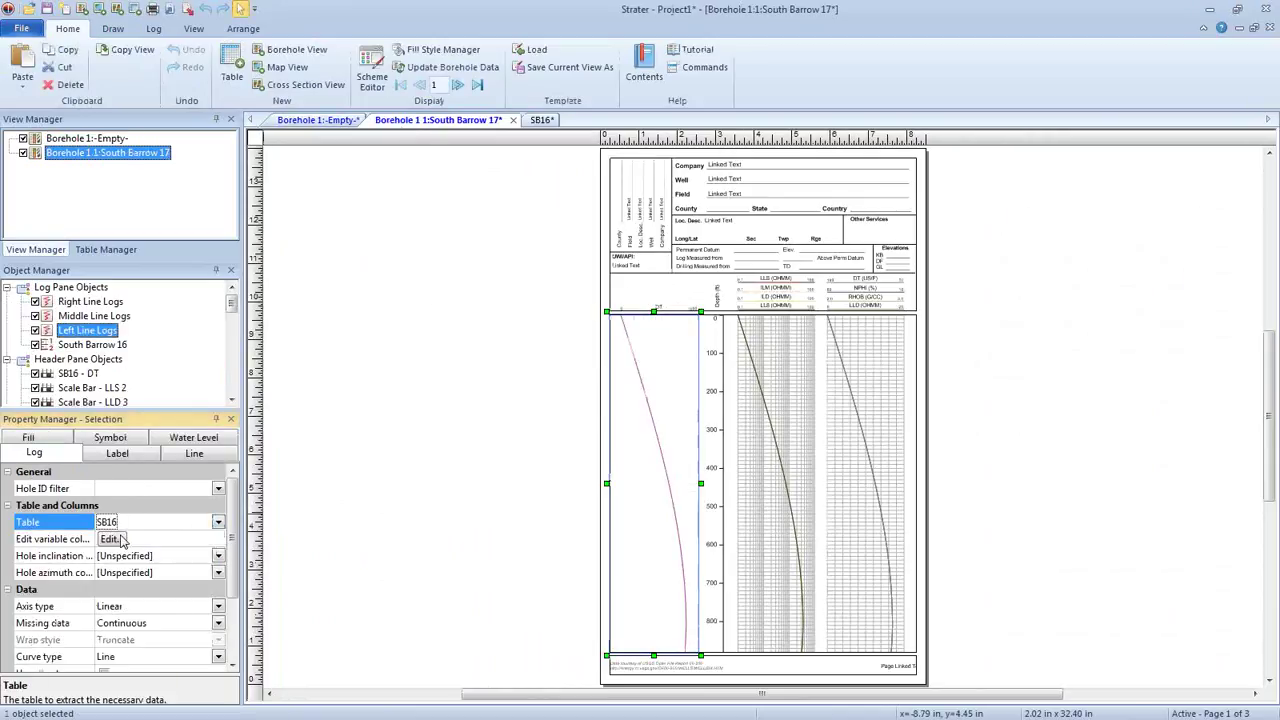
click(115, 489)
click(115, 505)
- Link Middle Line Logs to the SB16 table and set the hole ID filter to South Barrow 16
click(765, 505)
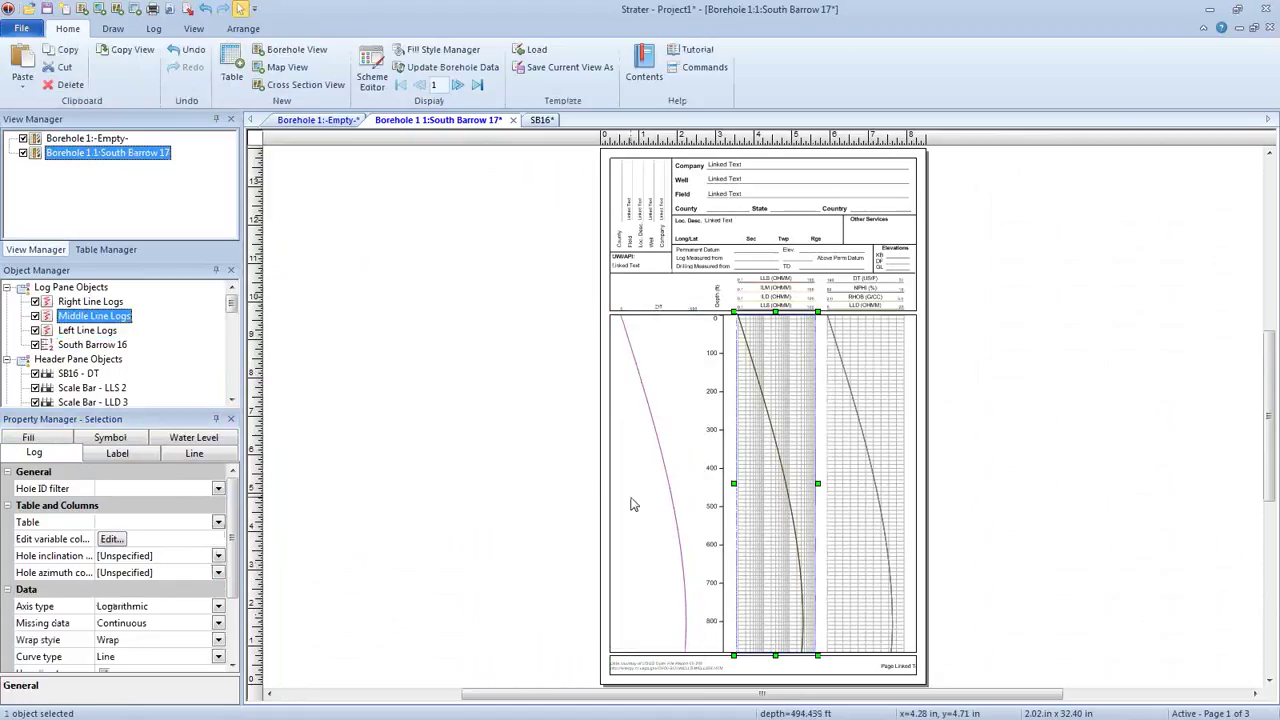
click(145, 524)
click(123, 538)
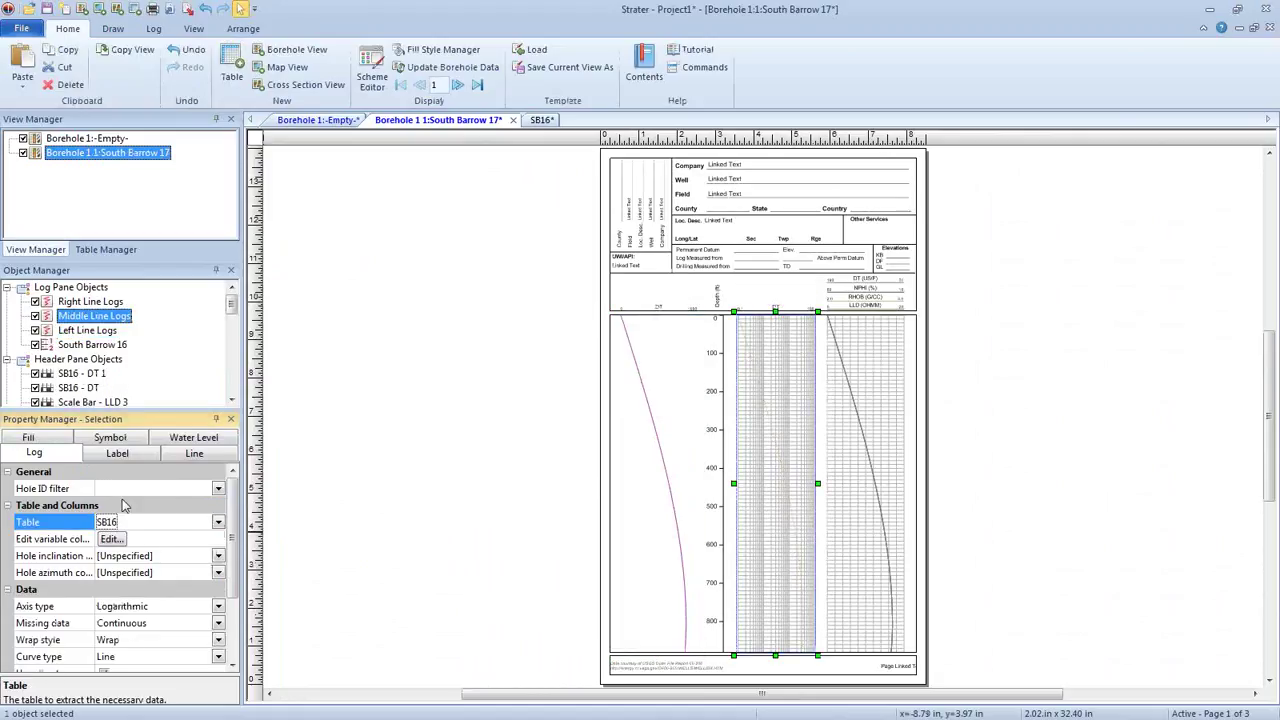
click(125, 489)
click(130, 505)
- Link Right Line Logs to the SB16 table with hole ID filter South Barrow 16, and turn off design mode for the view
click(874, 508)
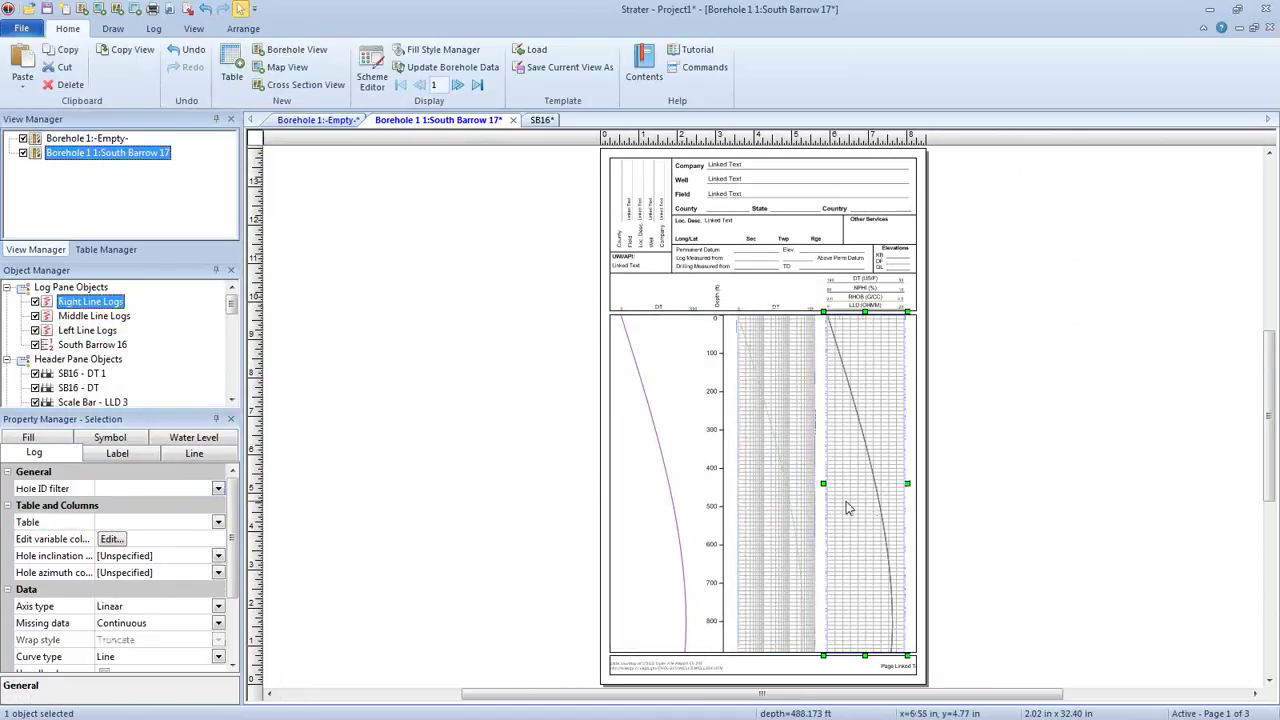
click(145, 523)
click(123, 538)
click(125, 489)
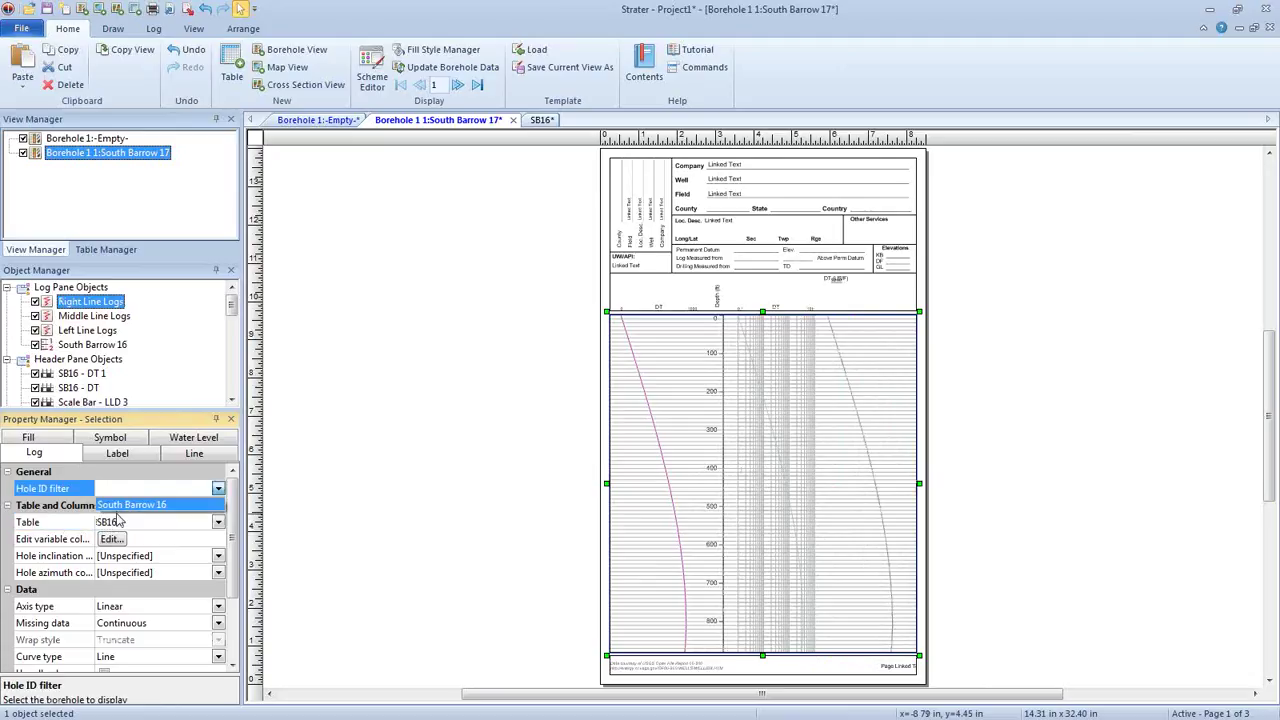
click(122, 505)
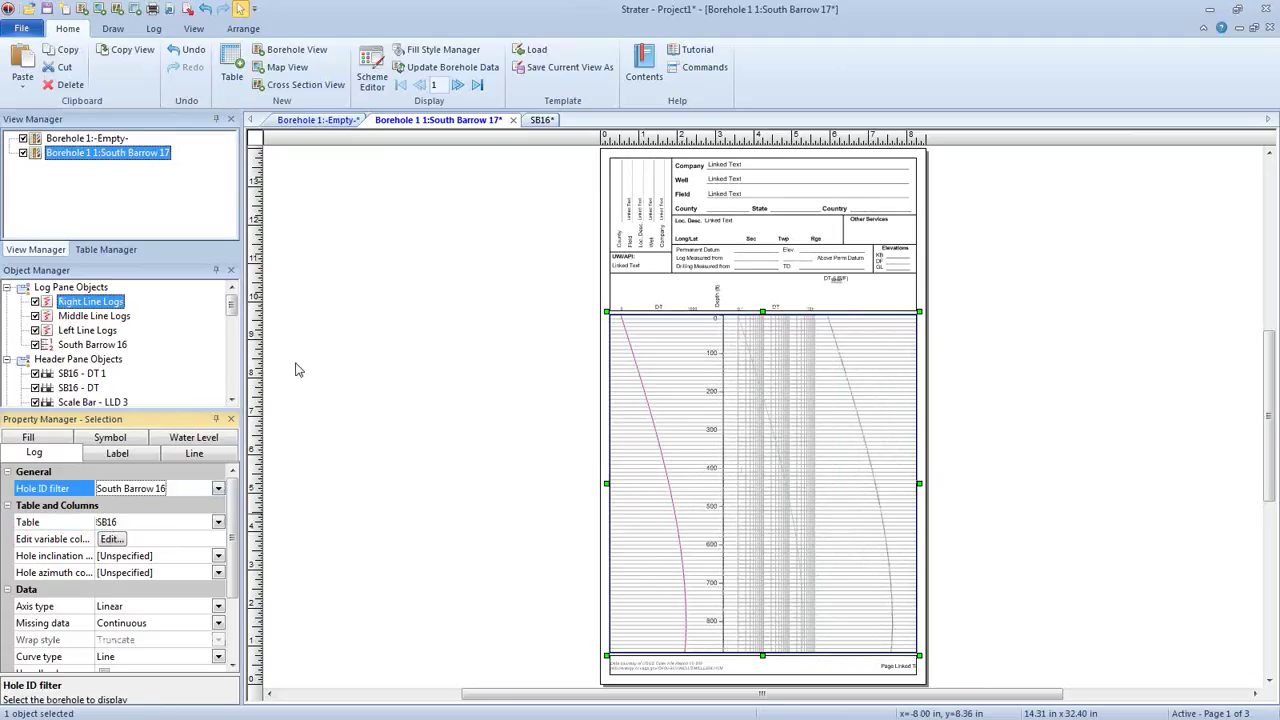
click(153, 29)
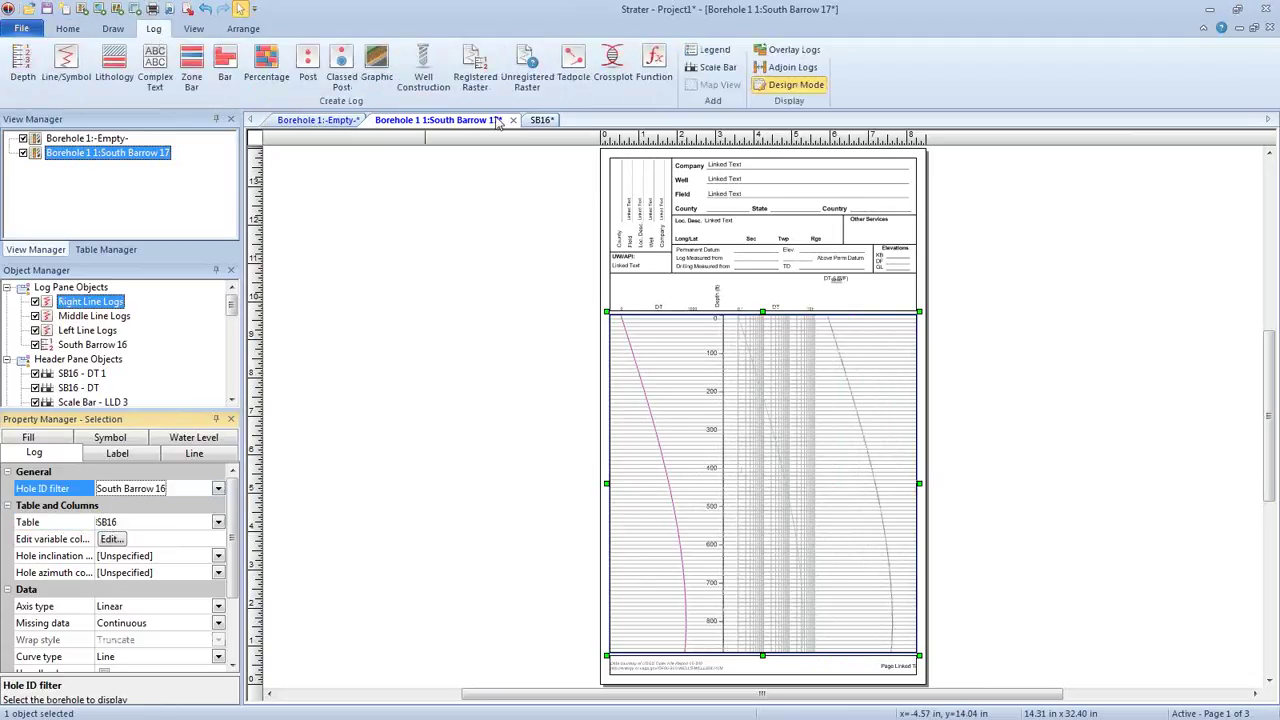
click(790, 86)
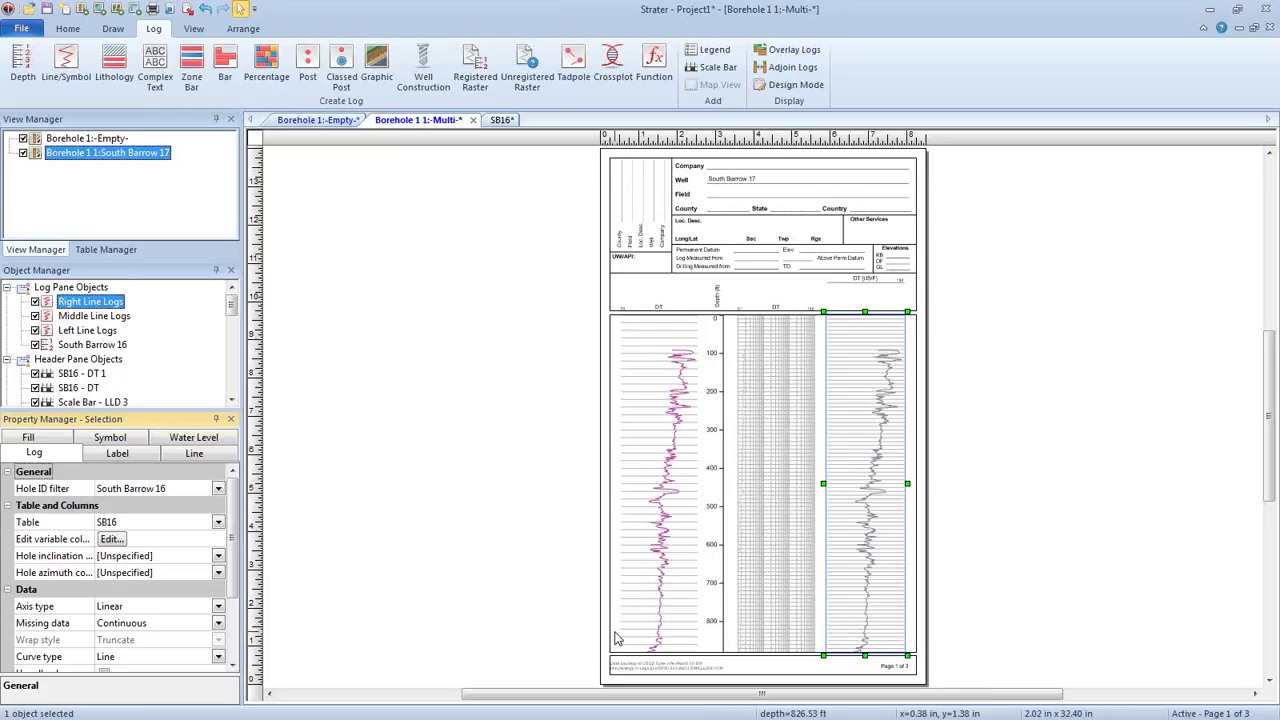
click(22, 30)
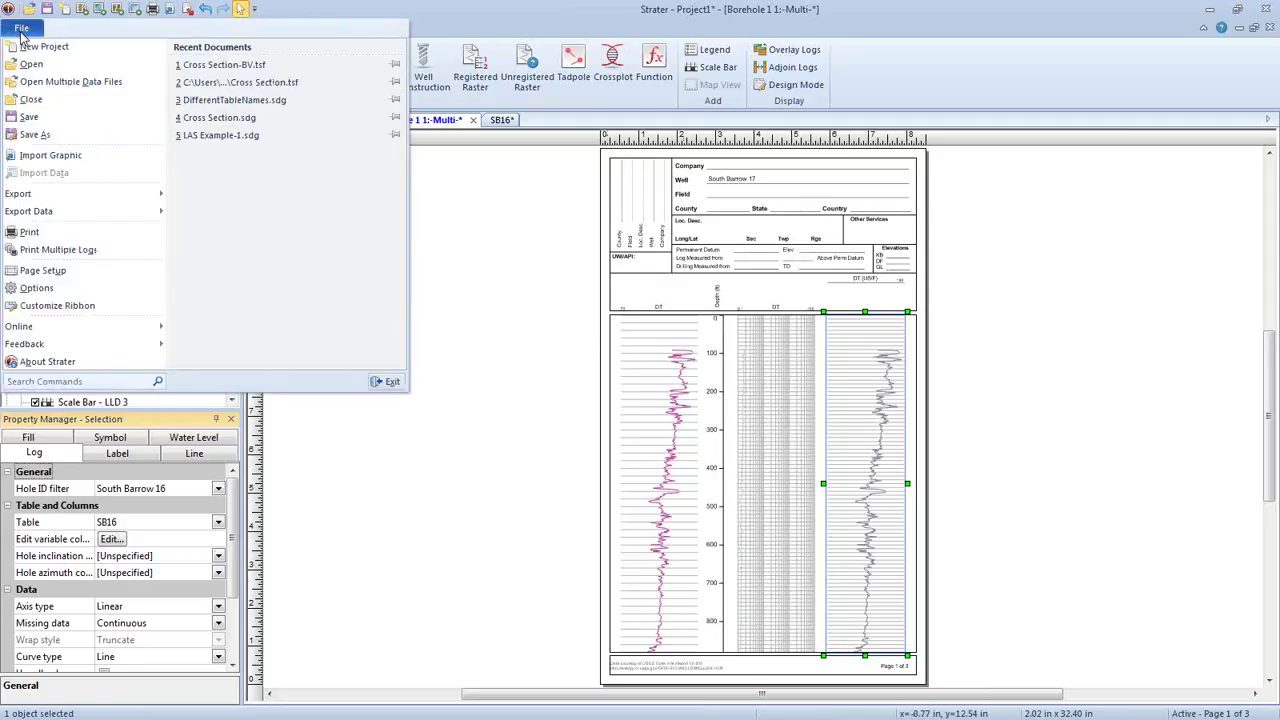
click(46, 136)
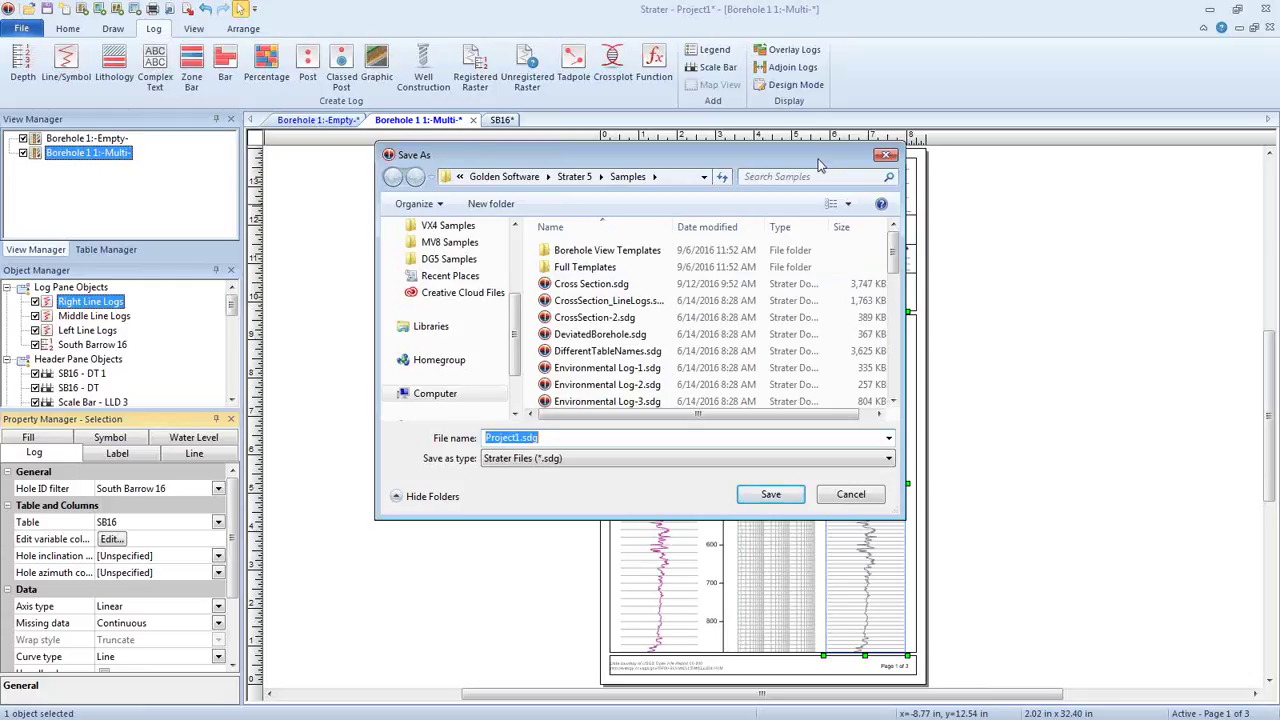
click(886, 157)
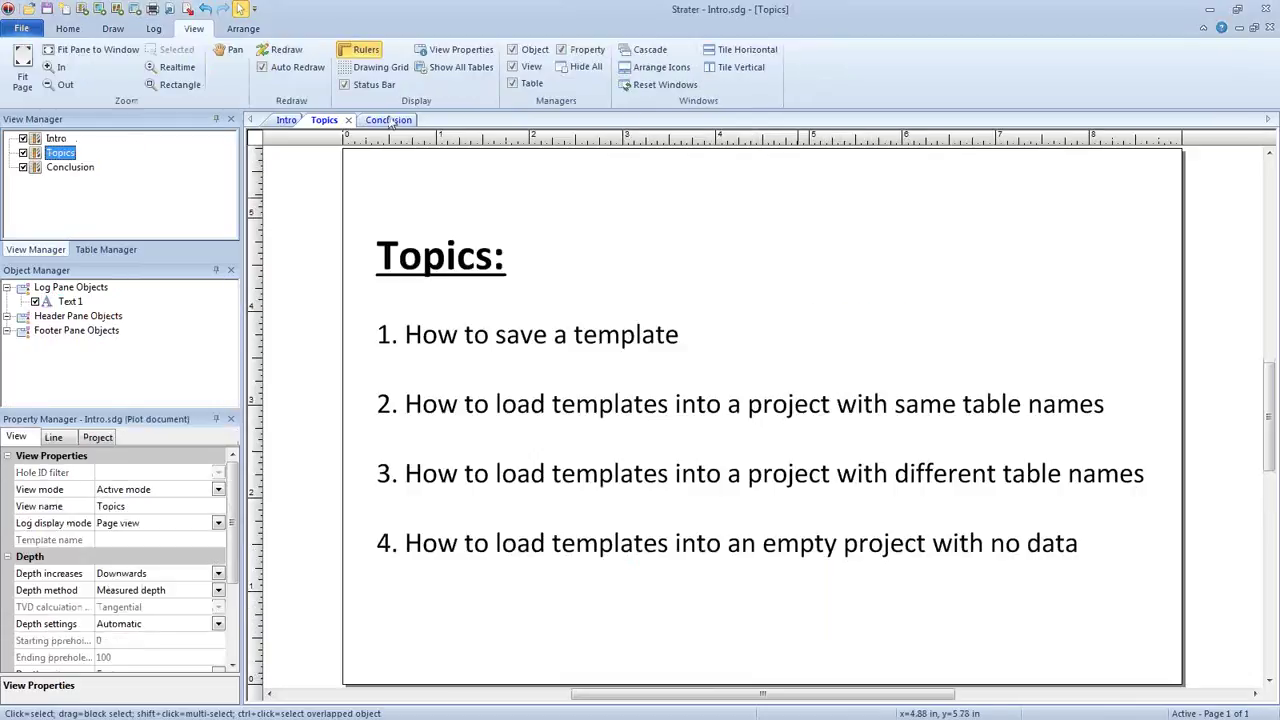
- Show the Conclusion view of the Intro.sdg project
click(390, 121)
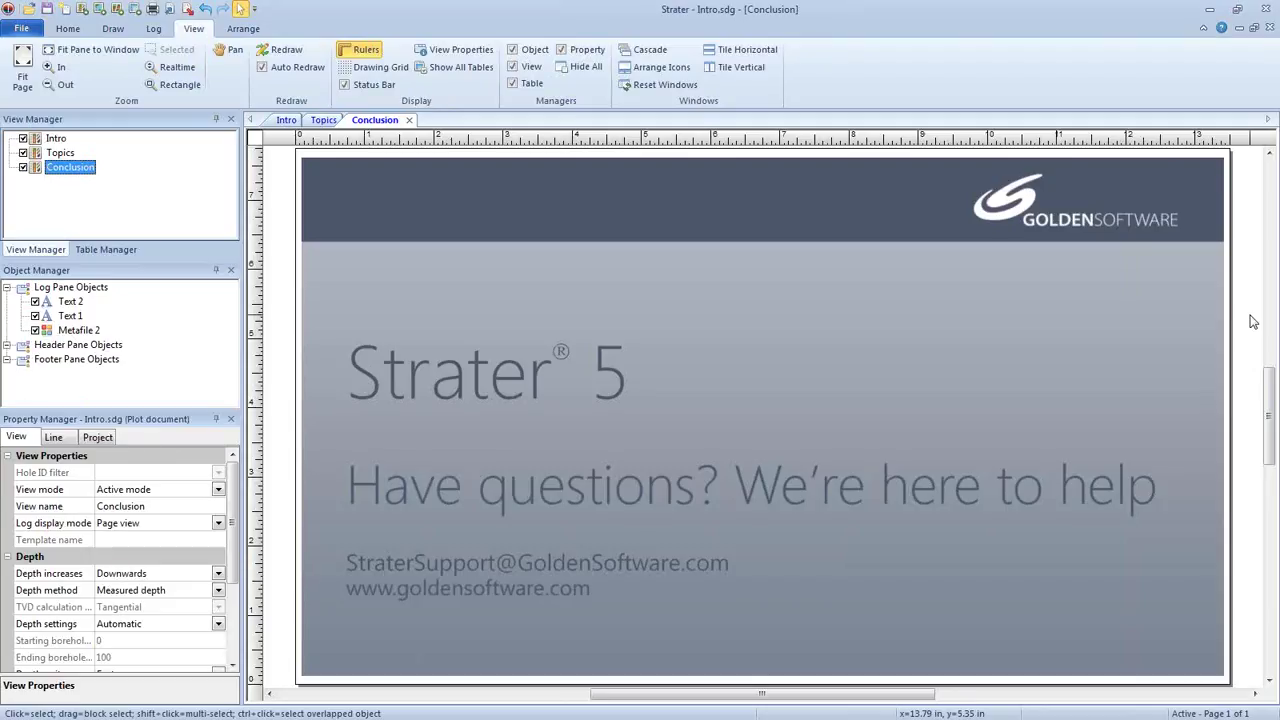